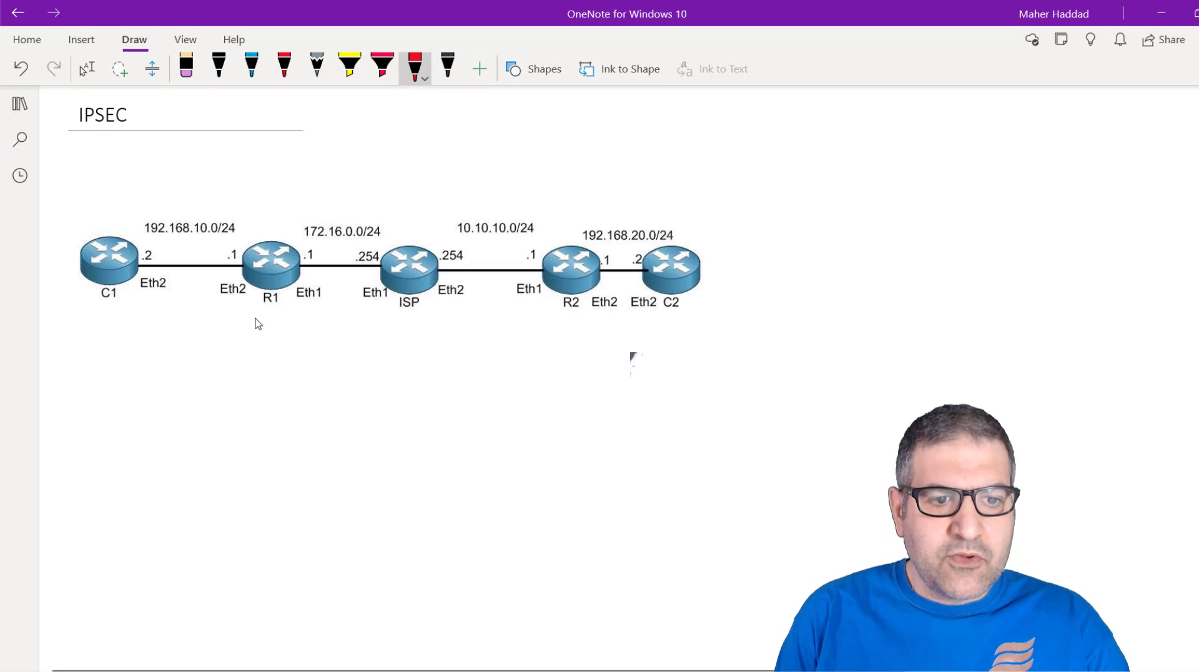
# Label router R1 as "HQ" and router R2 as "Branch" in red ink beneath them
pyautogui.moveTo(255, 316)
pyautogui.mouseDown()
pyautogui.moveTo(255, 342)
pyautogui.moveTo(267, 321)
pyautogui.mouseUp()
pyautogui.moveTo(275, 319); pyautogui.dragTo(291, 330)
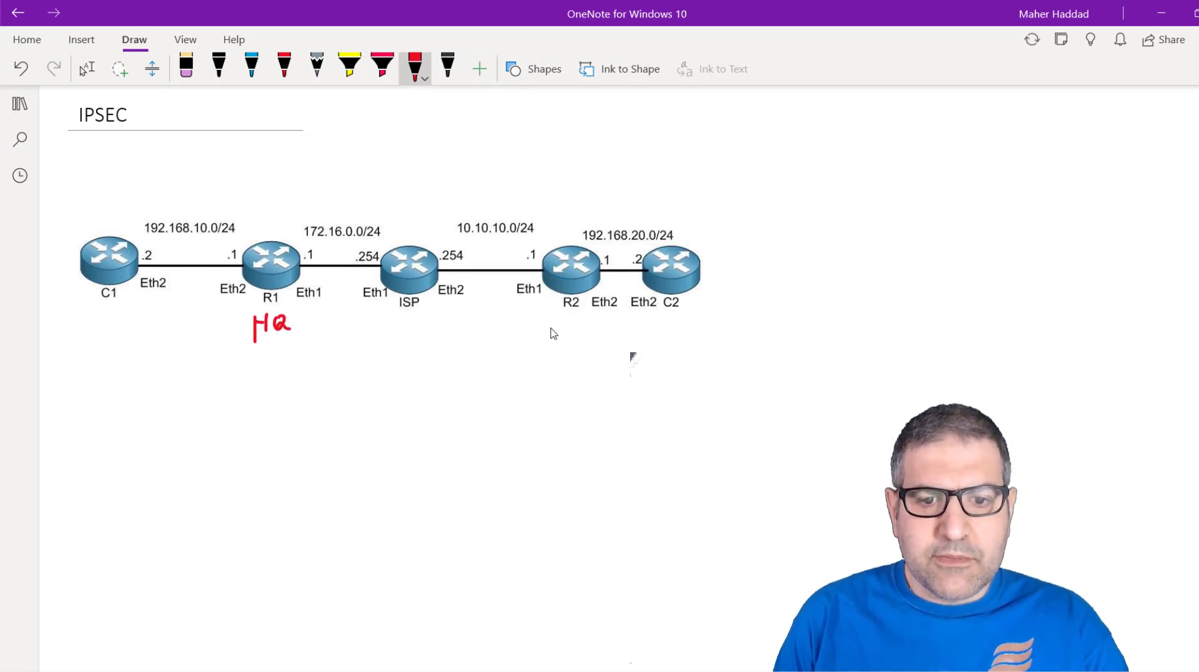
pyautogui.moveTo(550, 321)
pyautogui.mouseDown()
pyautogui.moveTo(548, 341)
pyautogui.moveTo(606, 343)
pyautogui.mouseUp()
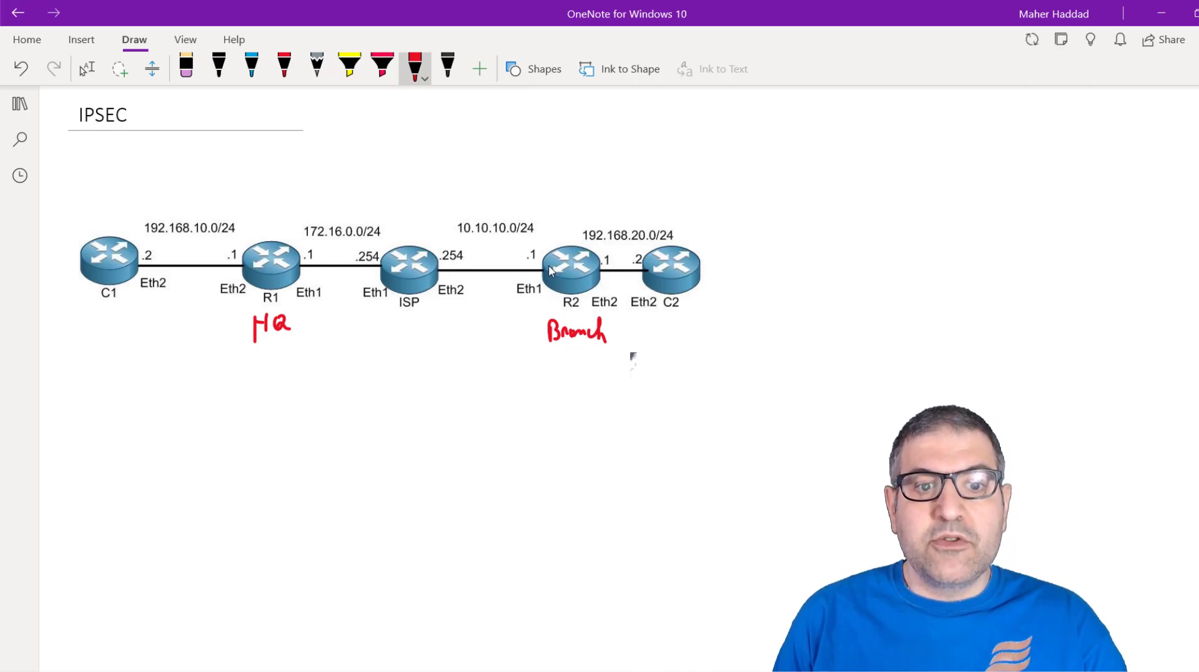
# Draw a red cloud outline around the ISP router and a downward arrow at the ISP-facing interfaces of R2 and R1
pyautogui.moveTo(368, 194)
pyautogui.mouseDown()
pyautogui.moveTo(353, 262)
pyautogui.moveTo(459, 321)
pyautogui.moveTo(498, 243)
pyautogui.moveTo(433, 201)
pyautogui.moveTo(364, 202)
pyautogui.mouseUp()
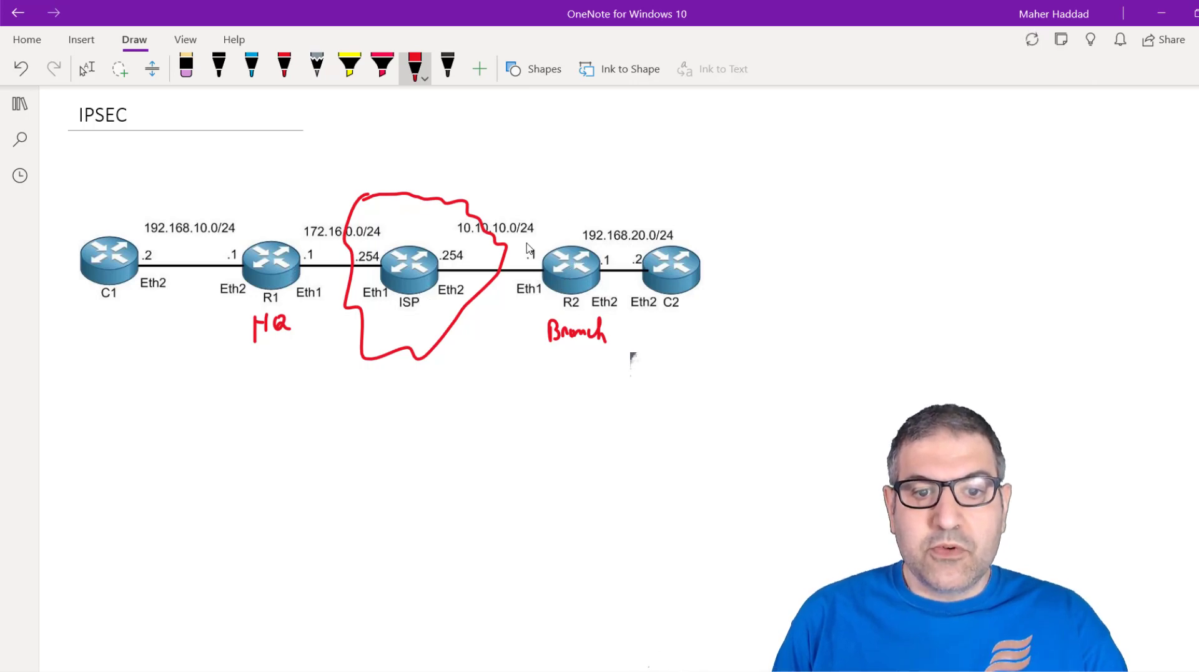
pyautogui.moveTo(540, 230); pyautogui.dragTo(553, 220)
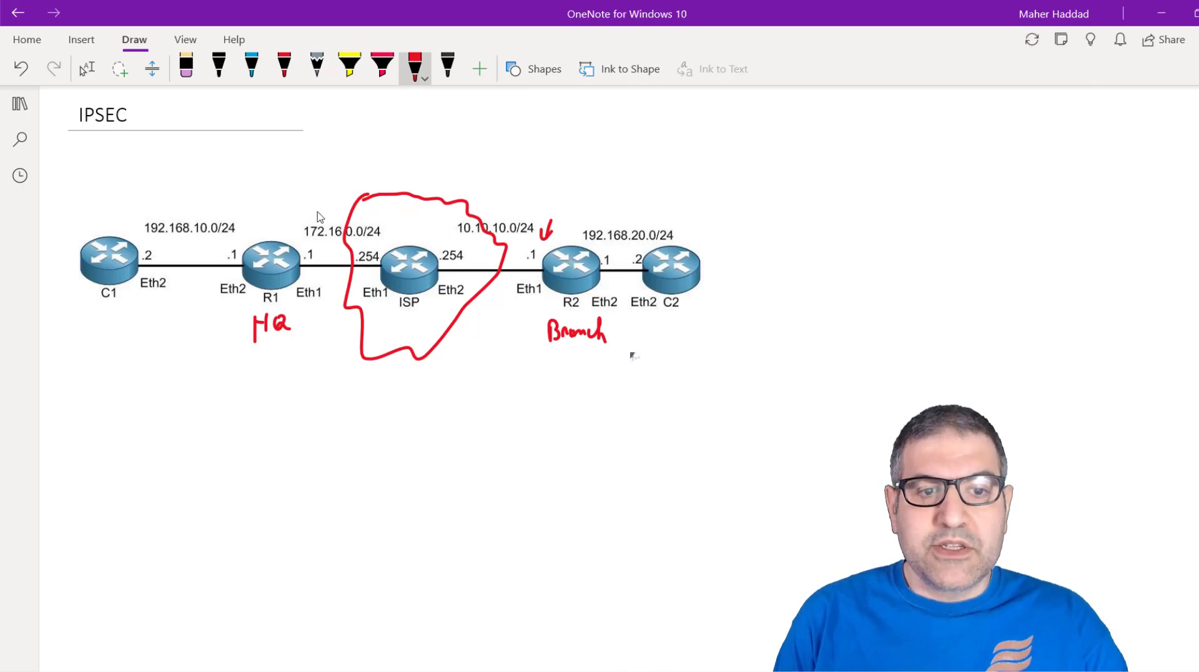
pyautogui.moveTo(300, 197)
pyautogui.mouseDown()
pyautogui.moveTo(301, 218)
pyautogui.moveTo(308, 211)
pyautogui.mouseUp()
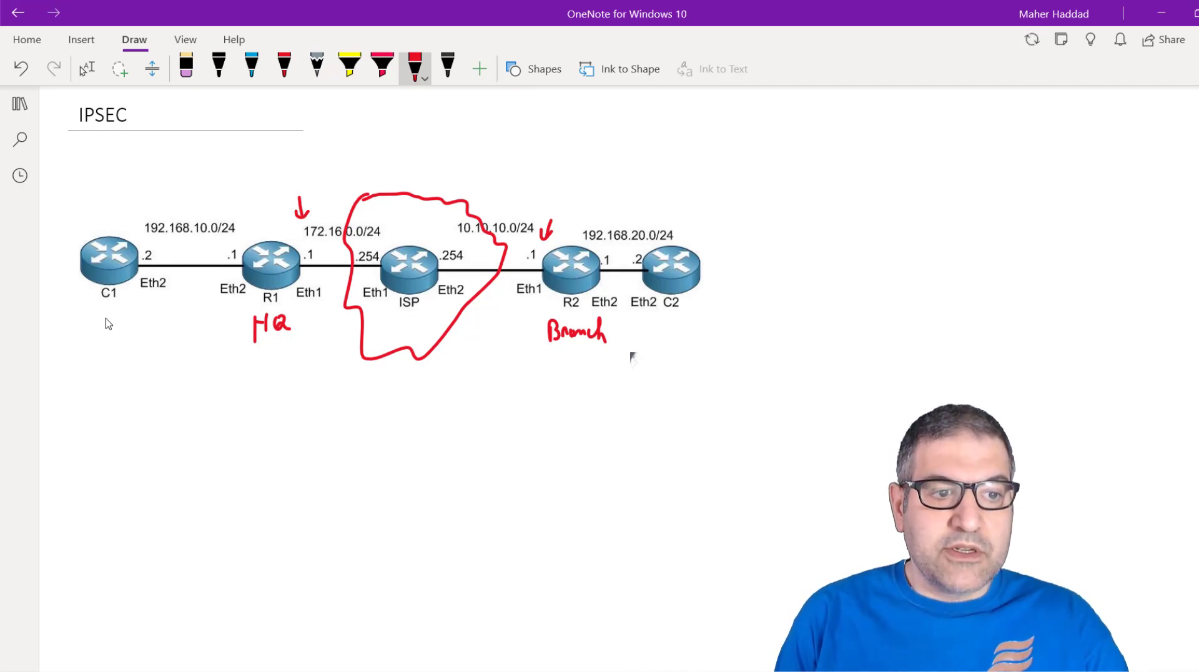
# Mark C1 and C2 with red arrows, two pointing up beneath each router and one pointing down above each
pyautogui.moveTo(98, 308)
pyautogui.mouseDown()
pyautogui.moveTo(93, 321)
pyautogui.moveTo(105, 312)
pyautogui.mouseUp()
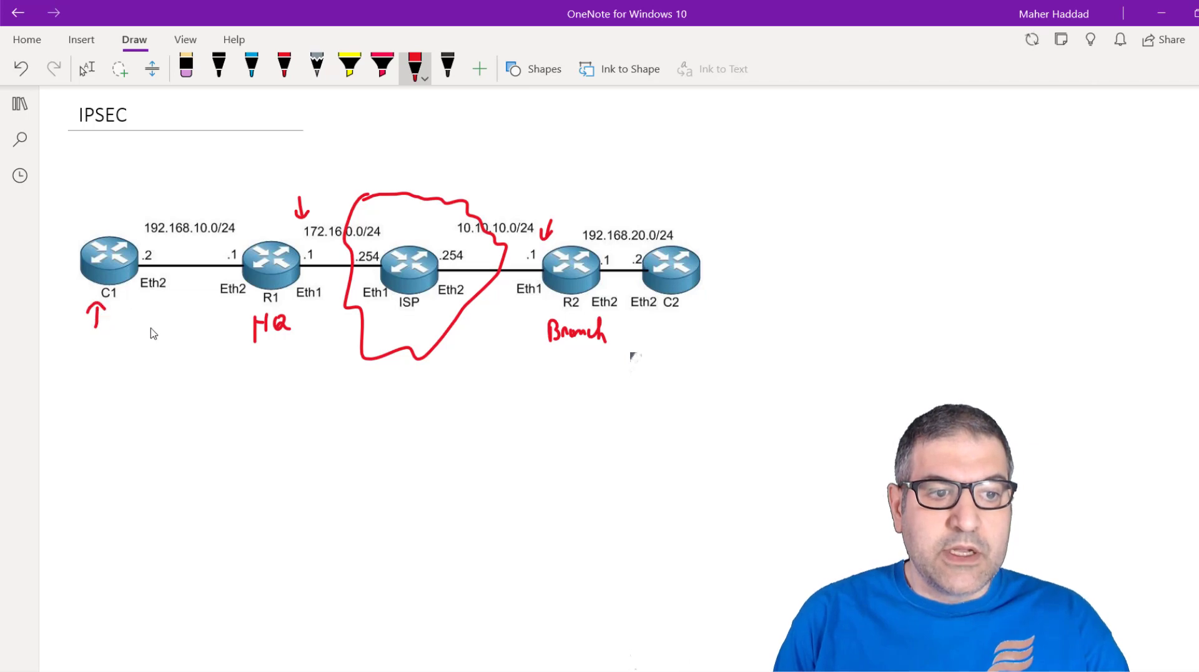
pyautogui.moveTo(679, 315)
pyautogui.mouseDown()
pyautogui.moveTo(677, 333)
pyautogui.moveTo(683, 317)
pyautogui.mouseUp()
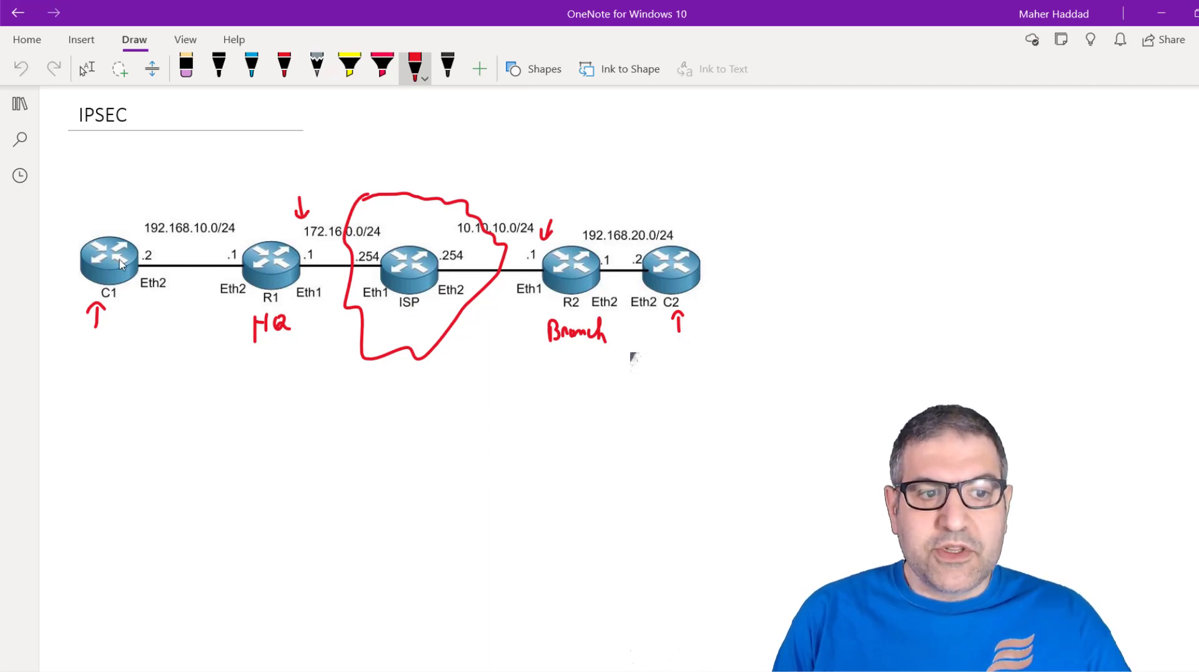
pyautogui.moveTo(117, 308)
pyautogui.mouseDown()
pyautogui.moveTo(117, 323)
pyautogui.moveTo(126, 305)
pyautogui.mouseUp()
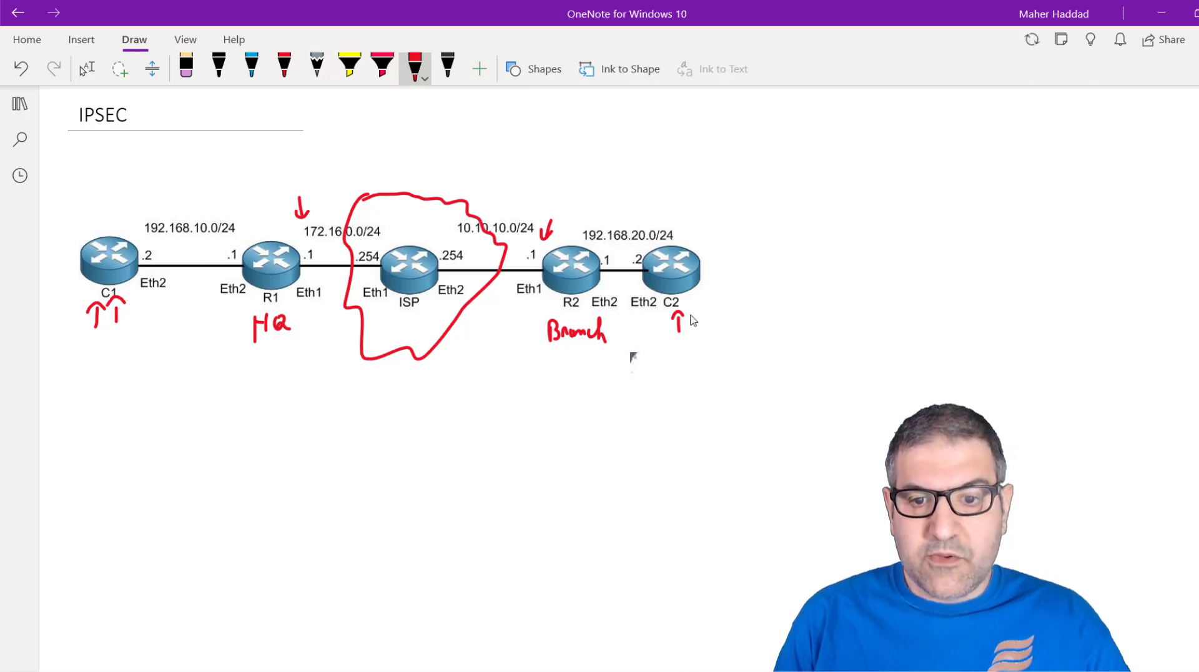
pyautogui.moveTo(691, 312)
pyautogui.mouseDown()
pyautogui.moveTo(690, 333)
pyautogui.moveTo(697, 320)
pyautogui.mouseUp()
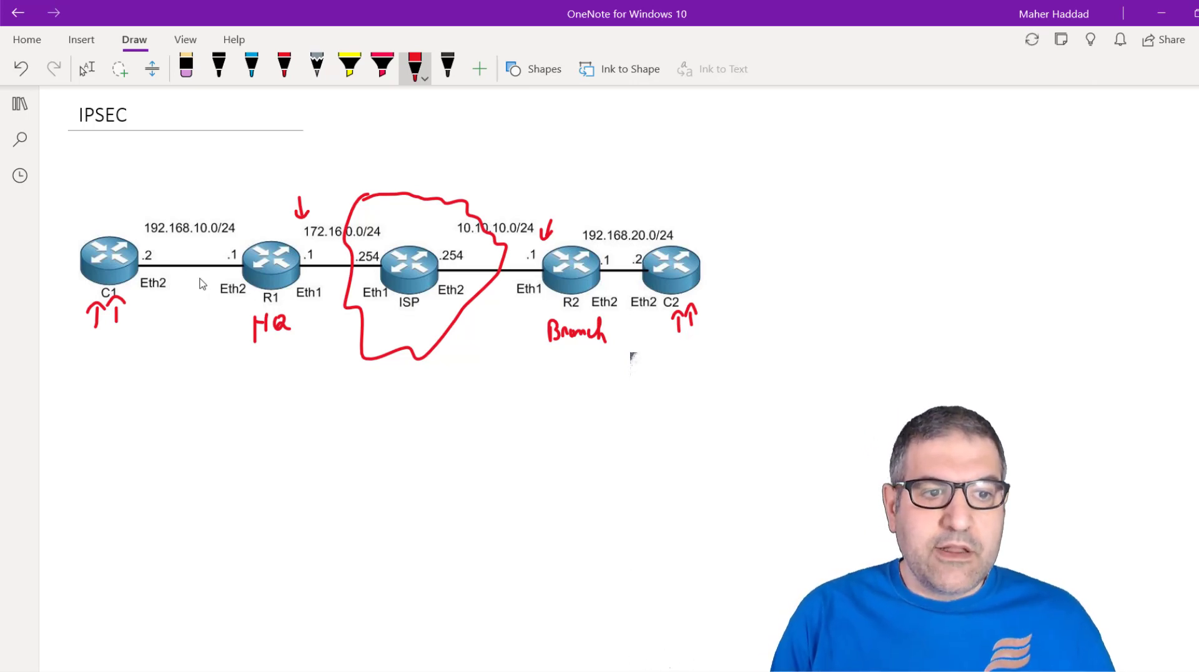
pyautogui.moveTo(118, 198)
pyautogui.mouseDown()
pyautogui.moveTo(118, 229)
pyautogui.moveTo(129, 210)
pyautogui.mouseUp()
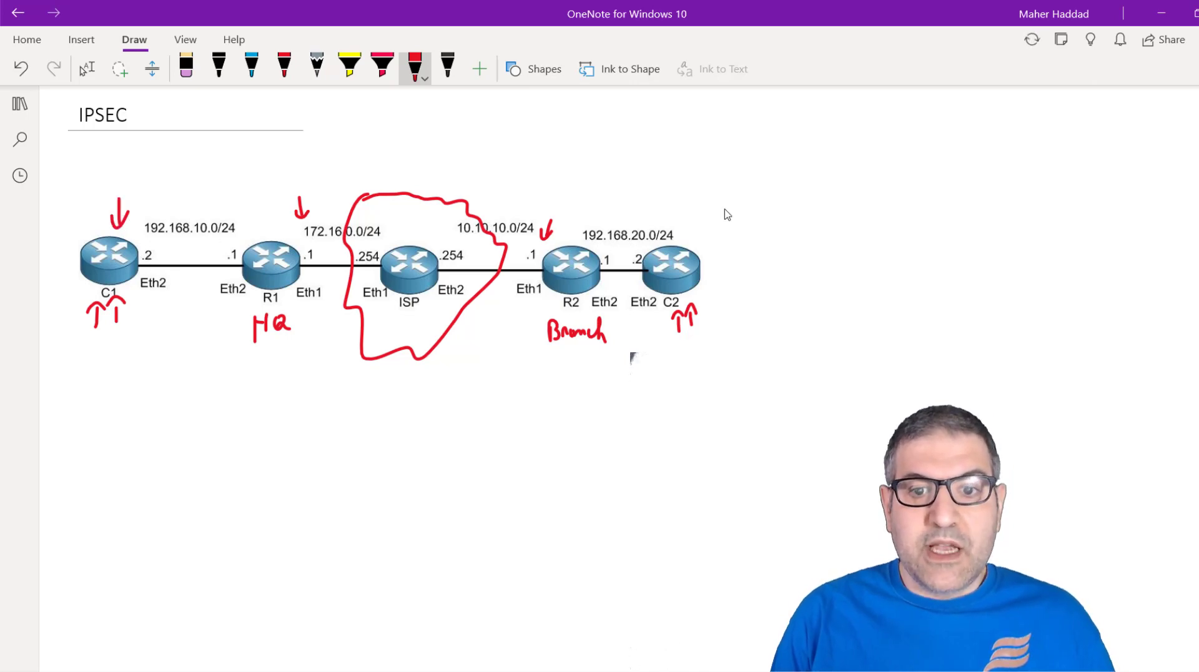
pyautogui.click(643, 196)
pyautogui.moveTo(643, 196)
pyautogui.mouseDown()
pyautogui.moveTo(644, 216)
pyautogui.moveTo(654, 195)
pyautogui.mouseUp()
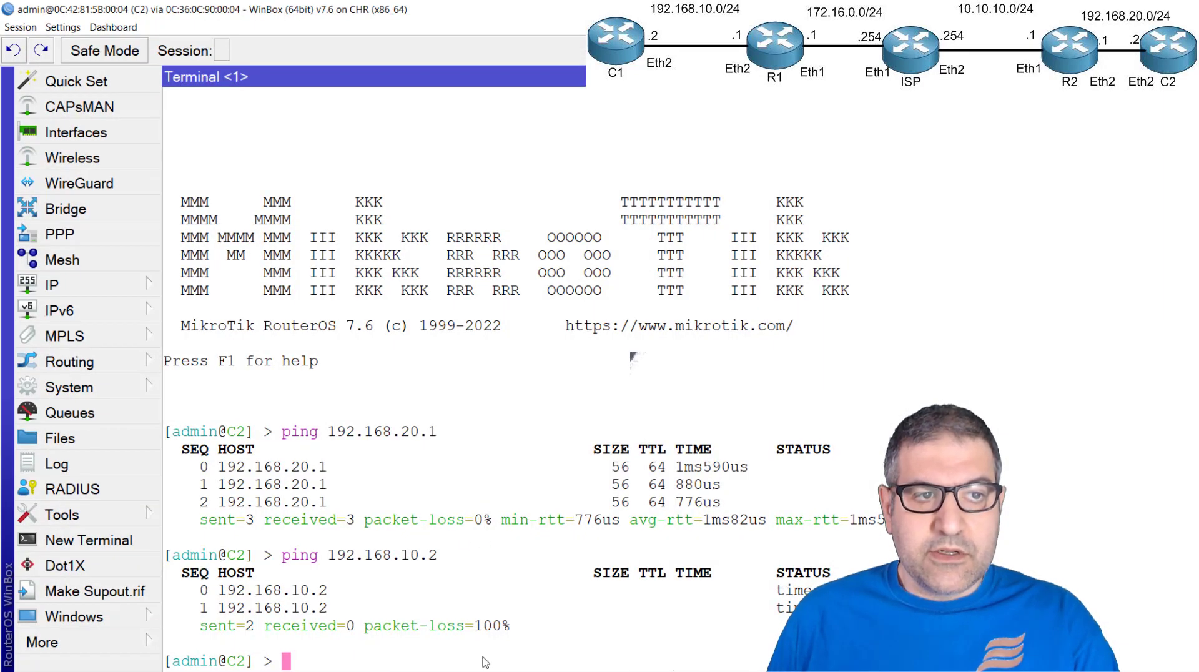
# Close the C2 terminal in WinBox and check the IP address assigned to ether2 on C1
pyautogui.click(1190, 76)
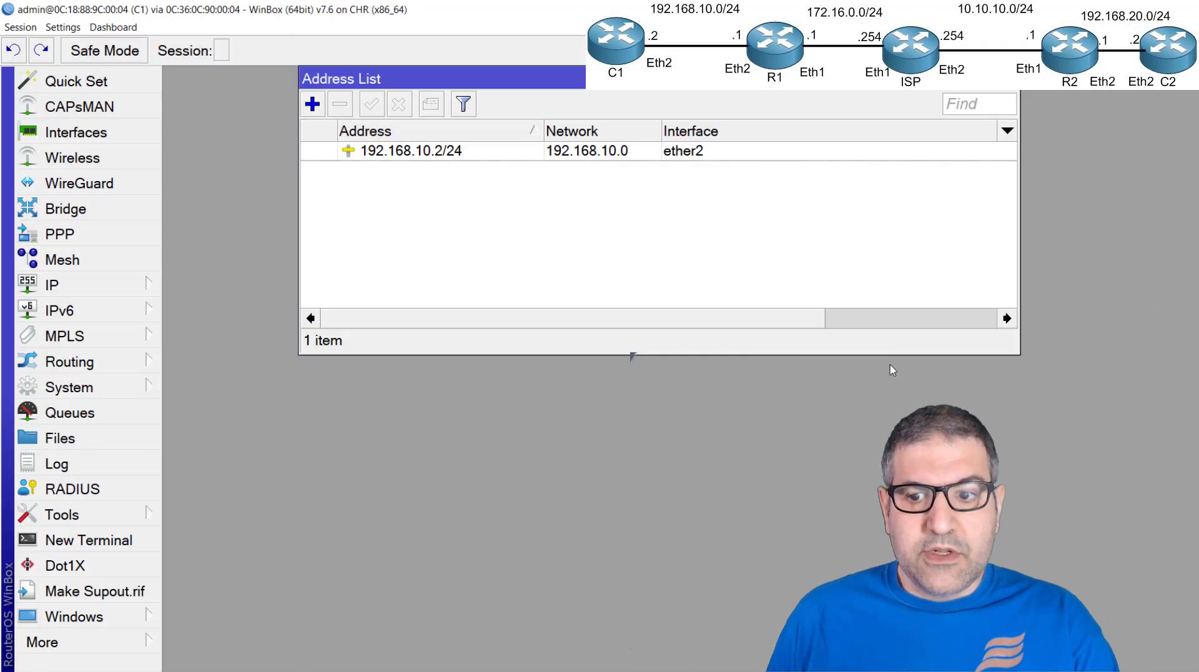
pyautogui.click(103, 285)
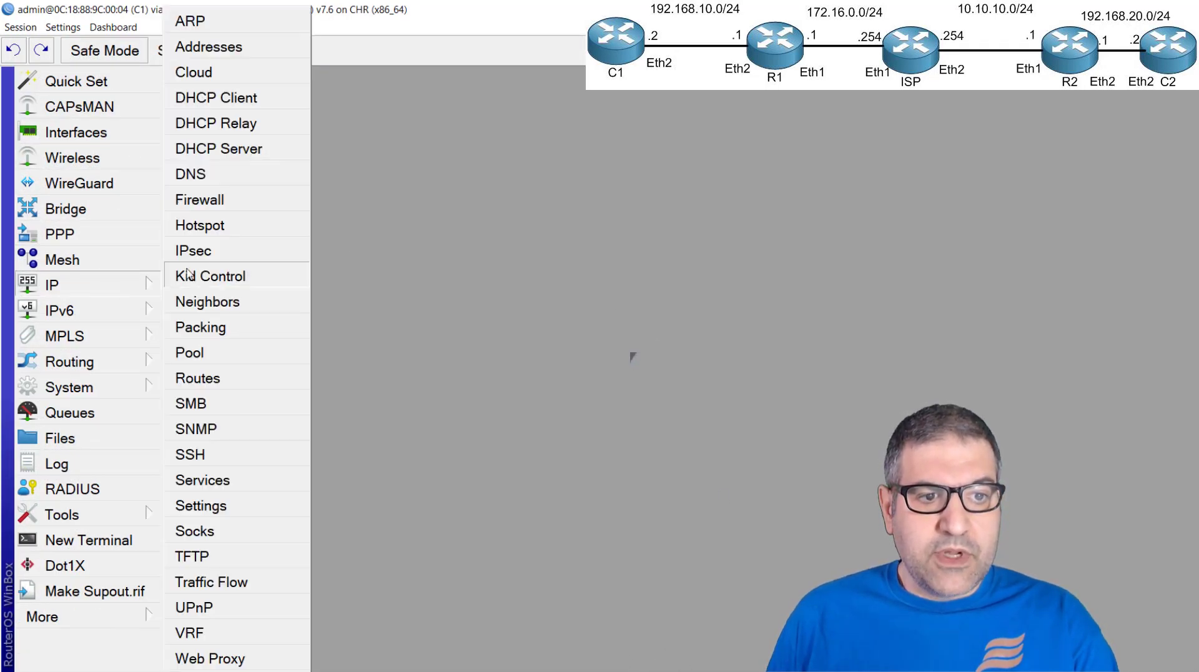
pyautogui.click(248, 48)
pyautogui.click(389, 153)
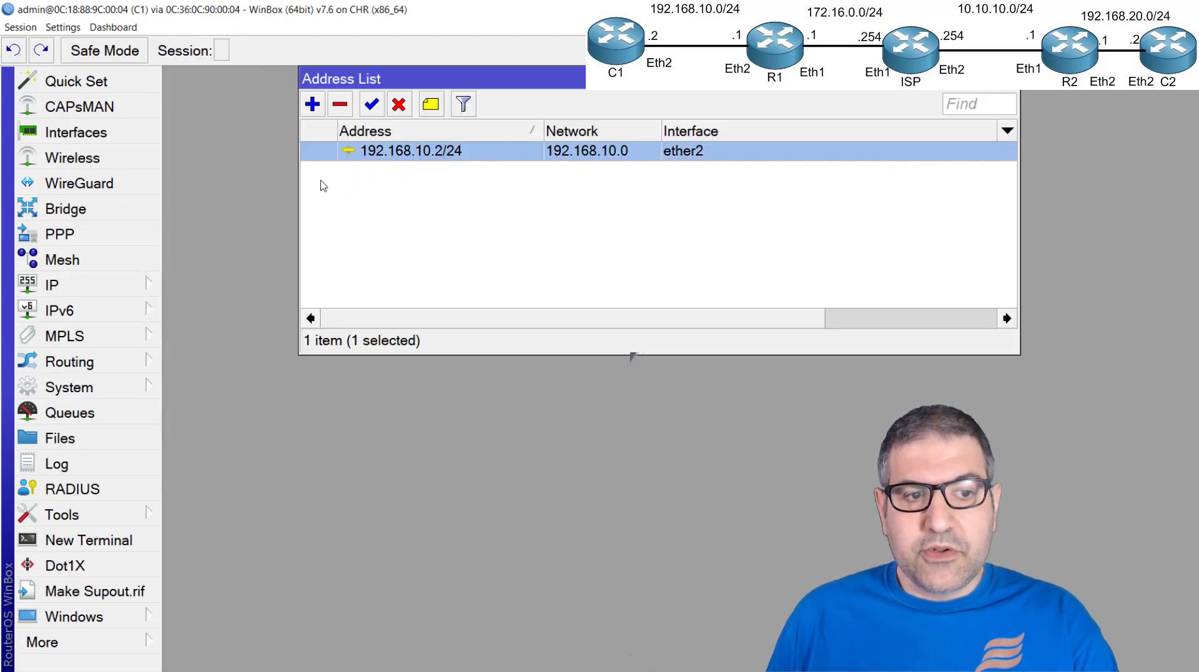
# Open the route list on C1 and select the 0.0.0.0/0 default route
pyautogui.click(143, 286)
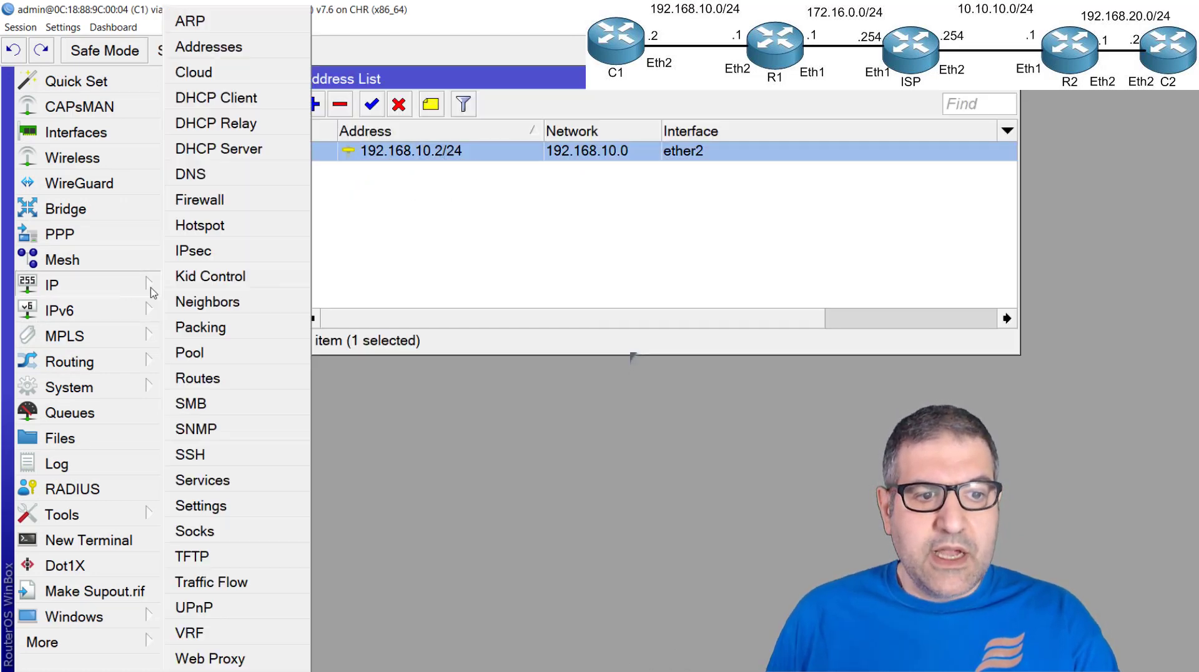
pyautogui.click(235, 376)
pyautogui.click(792, 318)
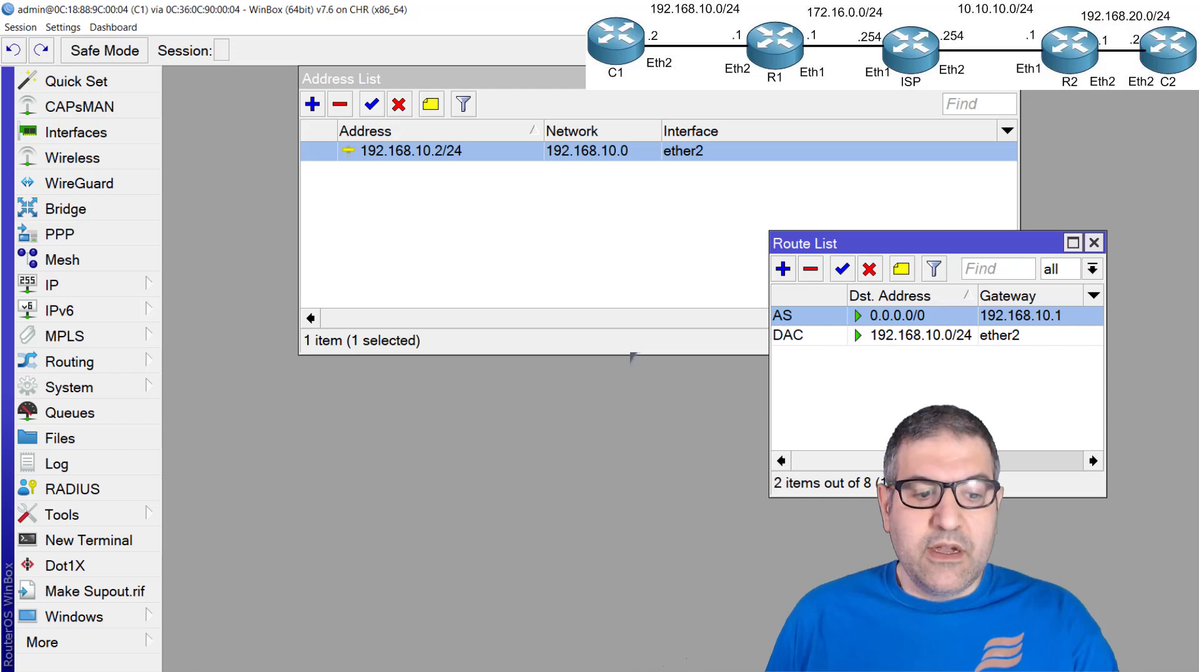
# Switch to the R1 session, check its IP address list, and close the list
pyautogui.hotkey('alt', 'Tab')
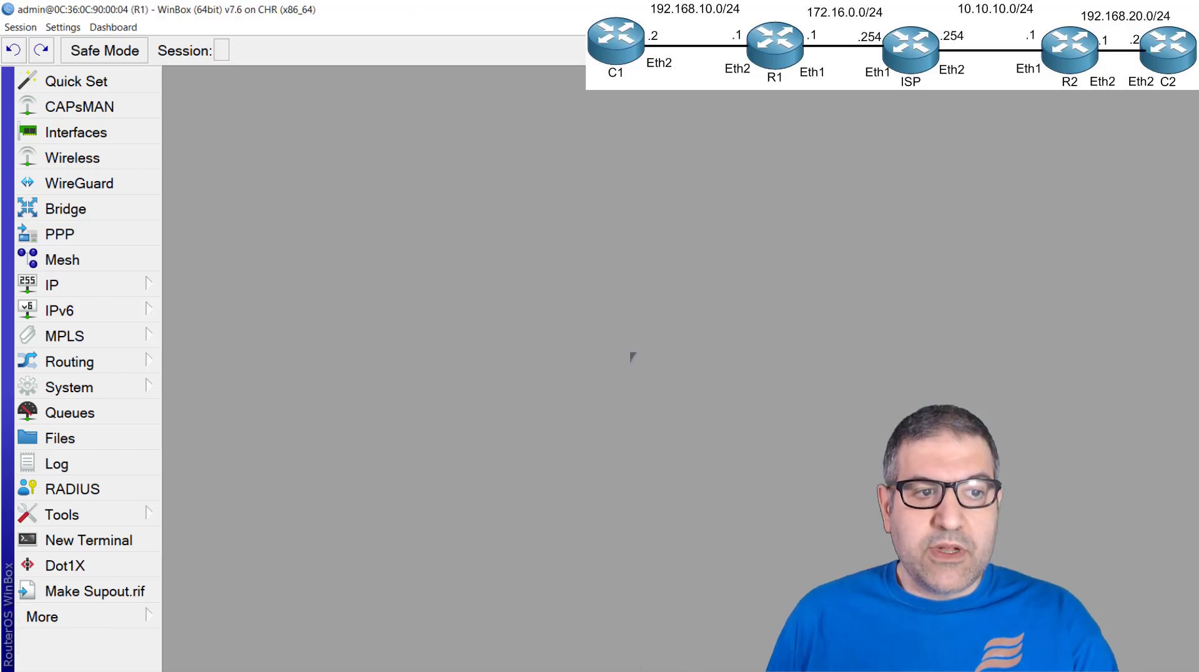
pyautogui.click(128, 285)
pyautogui.click(209, 47)
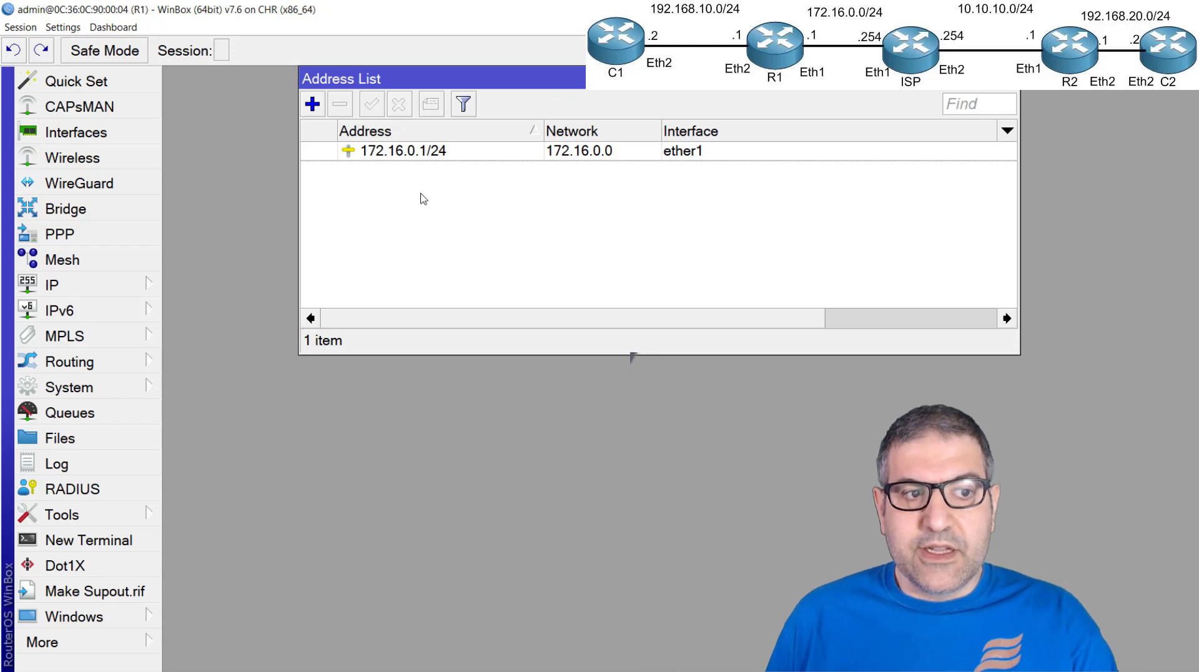
pyautogui.press('Escape')
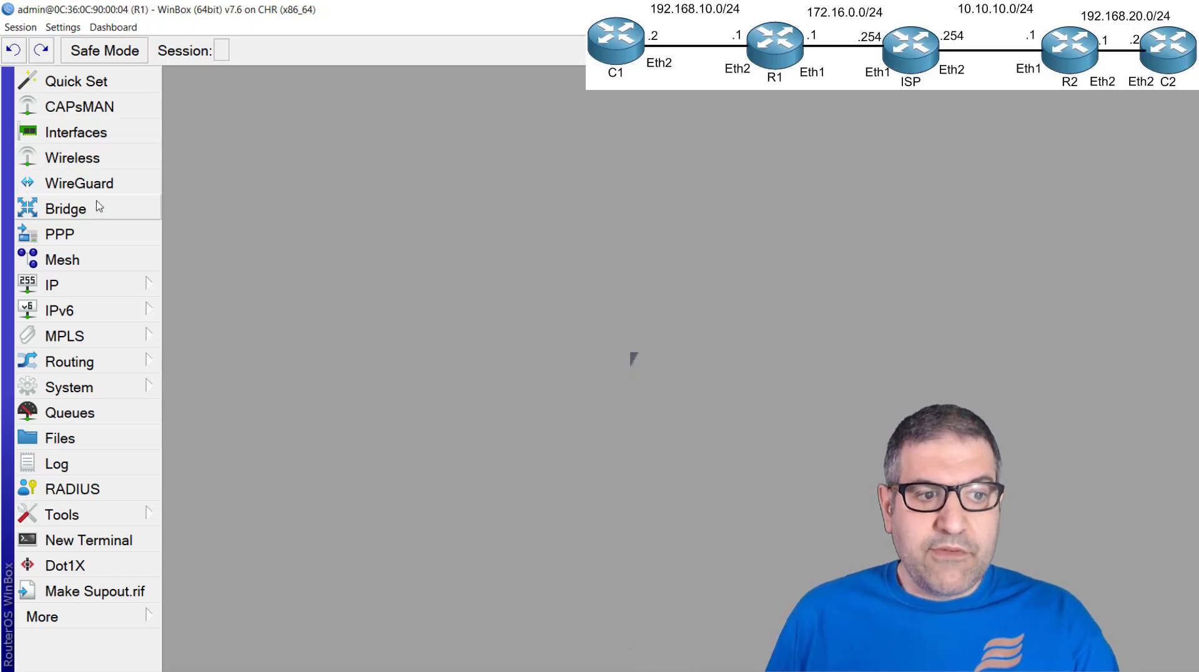
# Open a terminal on R1 and log in as admin
pyautogui.click(128, 542)
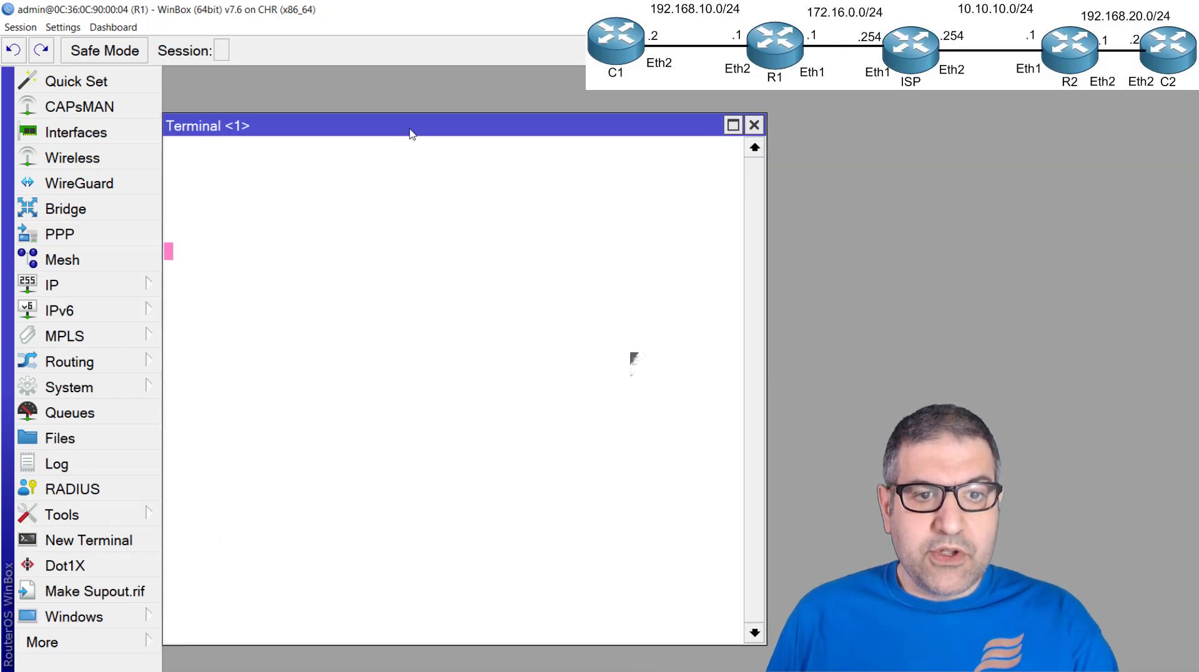
pyautogui.write('admin')
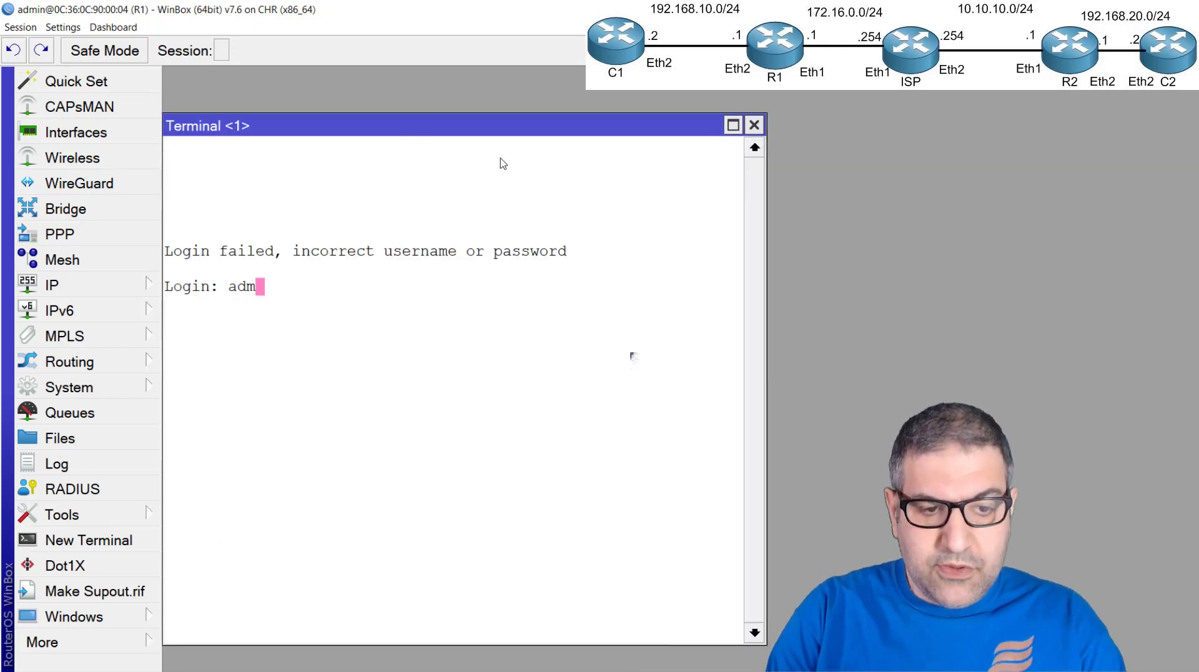
pyautogui.press('Return')
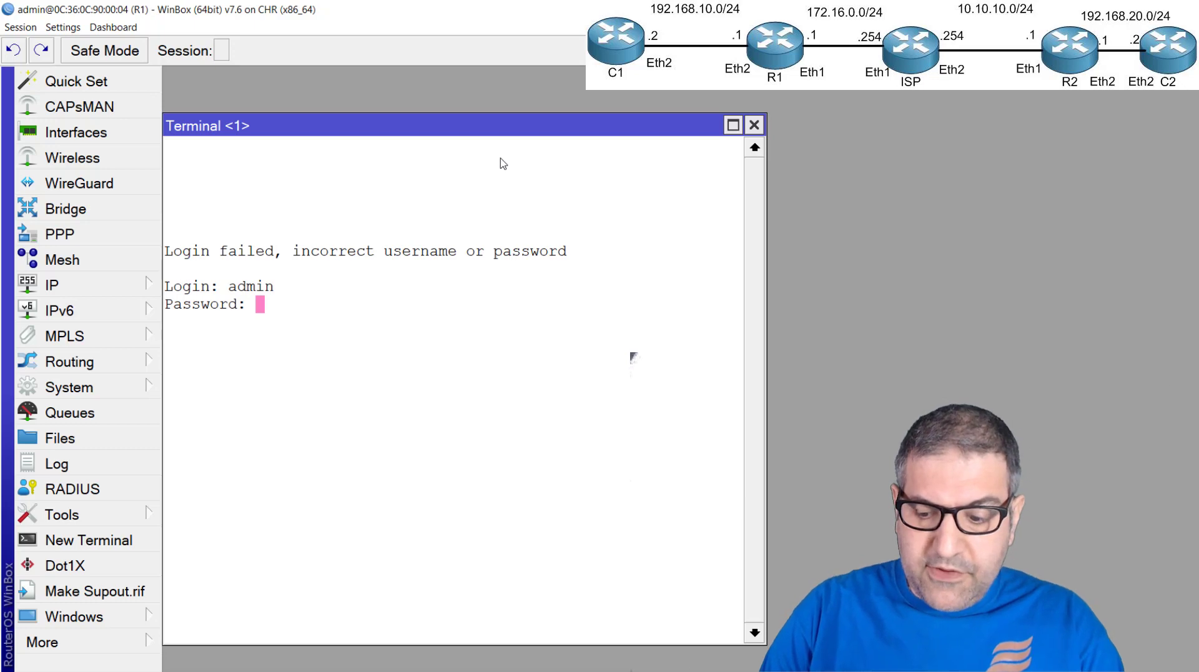
pyautogui.press('Return')
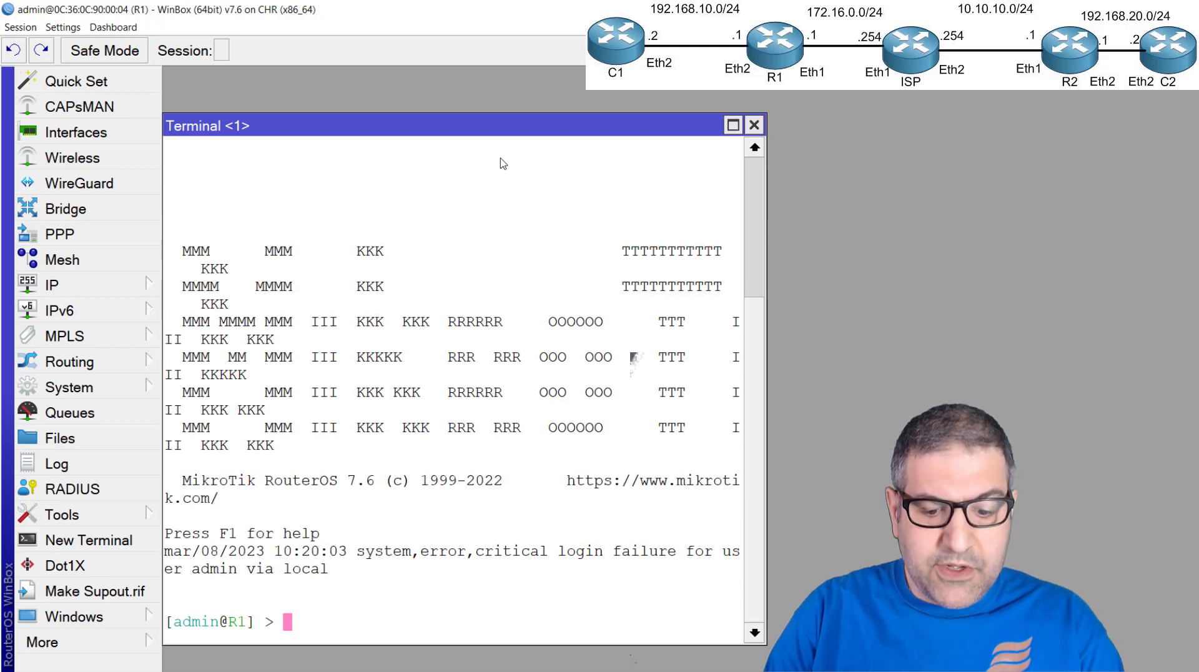
# Ping R2's public address 10.10.10.1 from R1 in the maximized terminal, and stop the ping
pyautogui.write('ping')
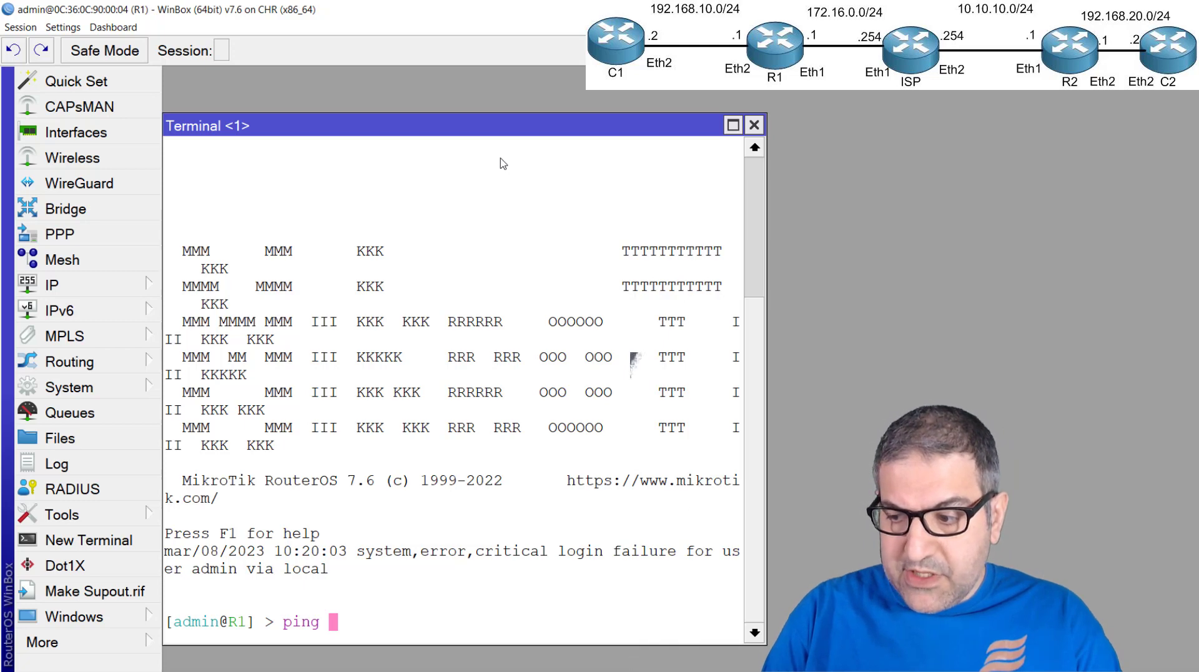
pyautogui.write('10.10.10.')
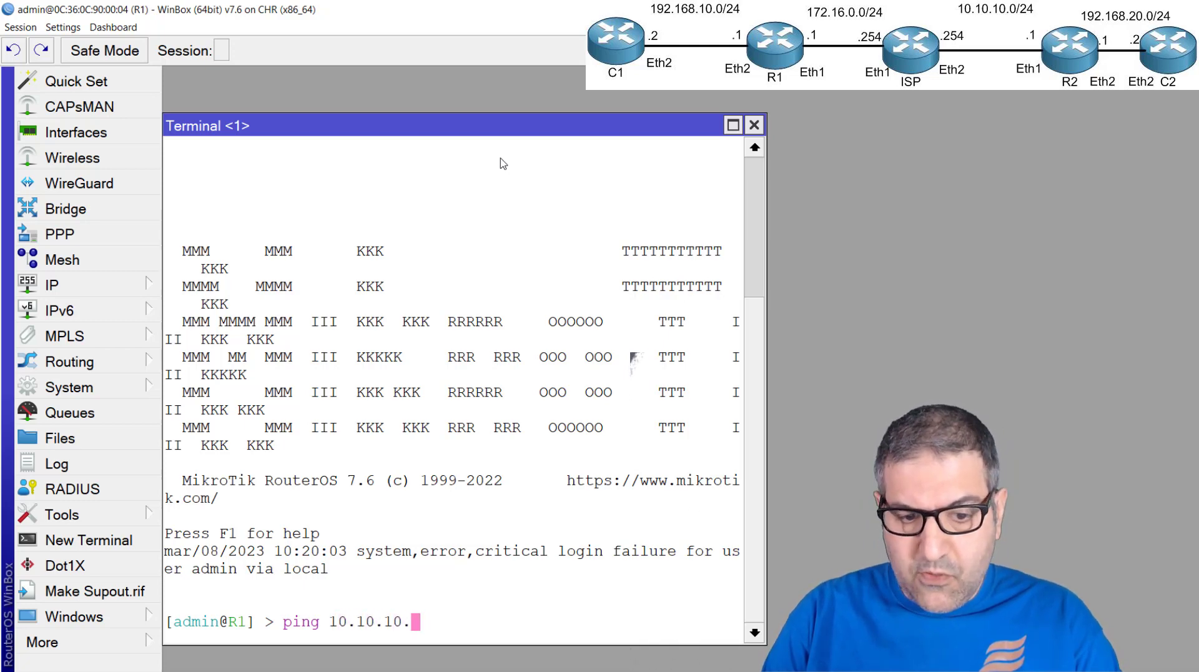
pyautogui.write('1')
pyautogui.press('Return')
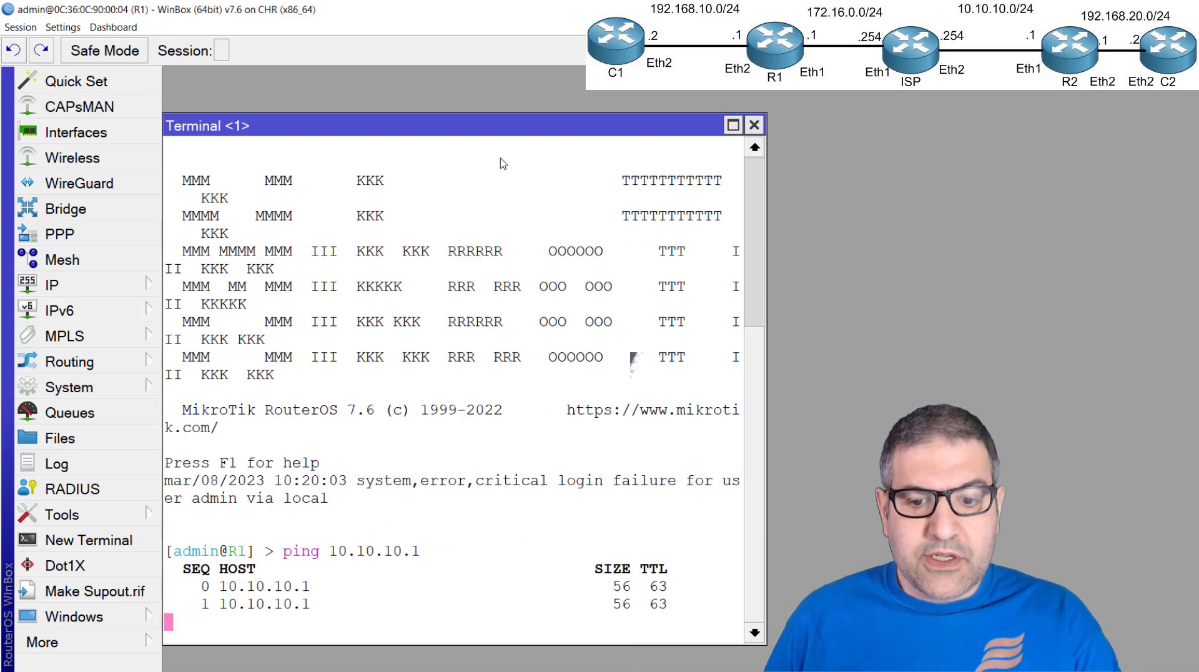
pyautogui.click(733, 125)
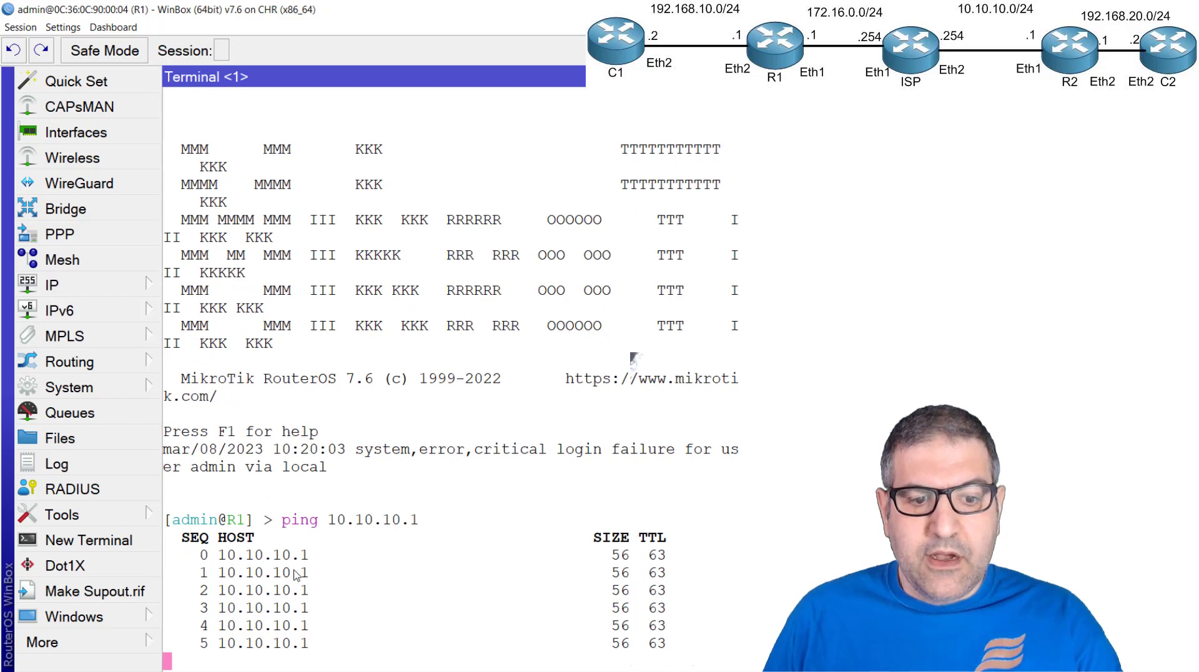
pyautogui.hotkey('ctrl', 'c')
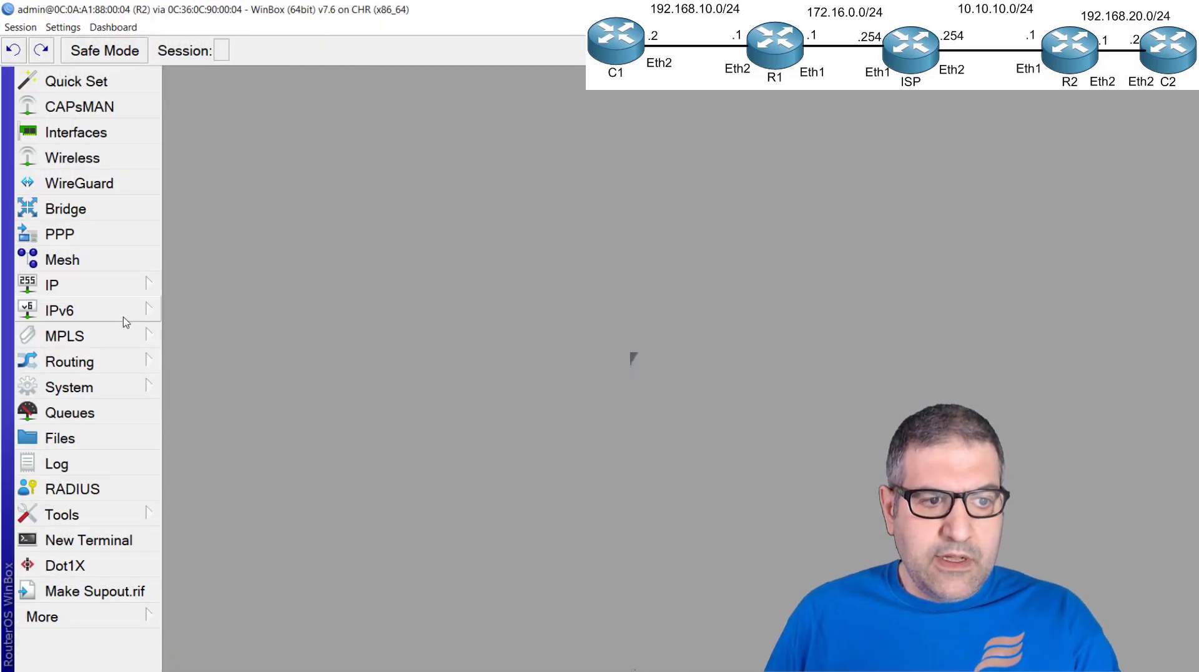
# Open a terminal on R2 and ping R1's public address 172.16.0.1, with the terminal maximized
pyautogui.click(114, 538)
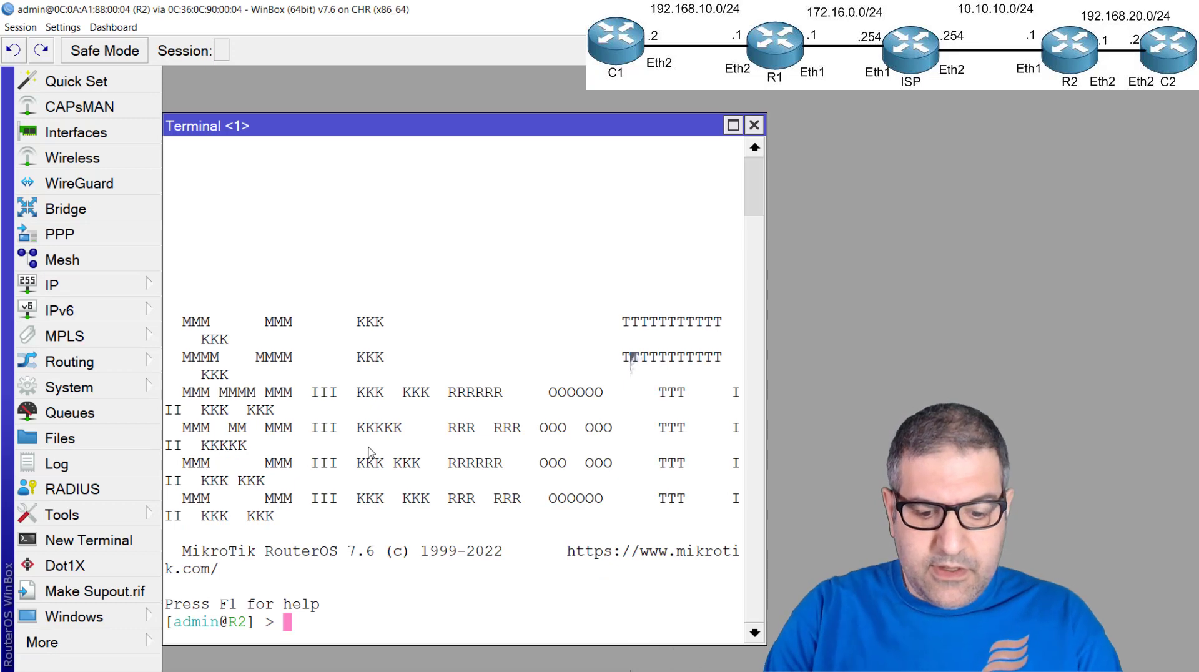
pyautogui.write('ping 1')
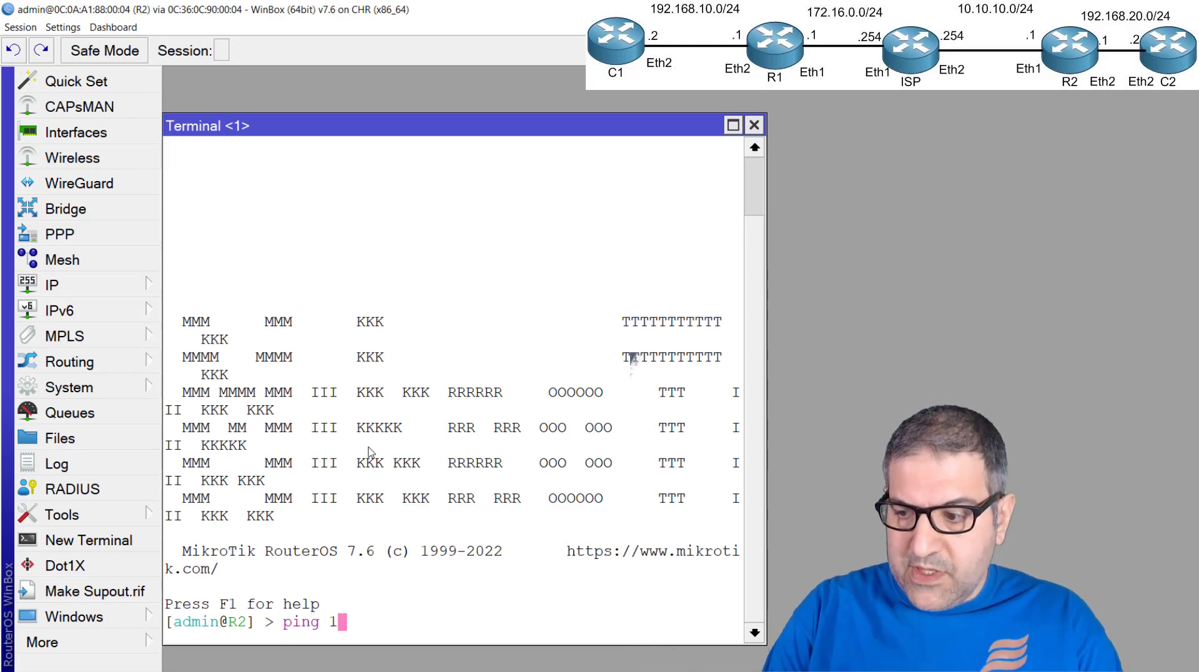
pyautogui.write('72.16.')
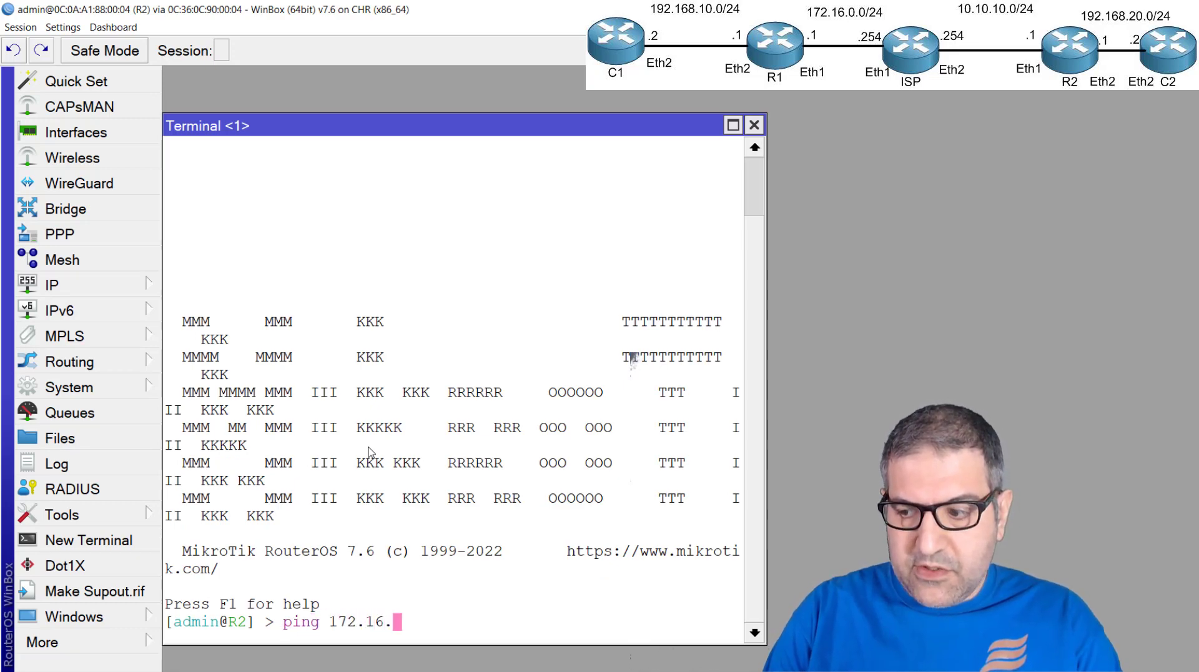
pyautogui.write('0.1')
pyautogui.press('Return')
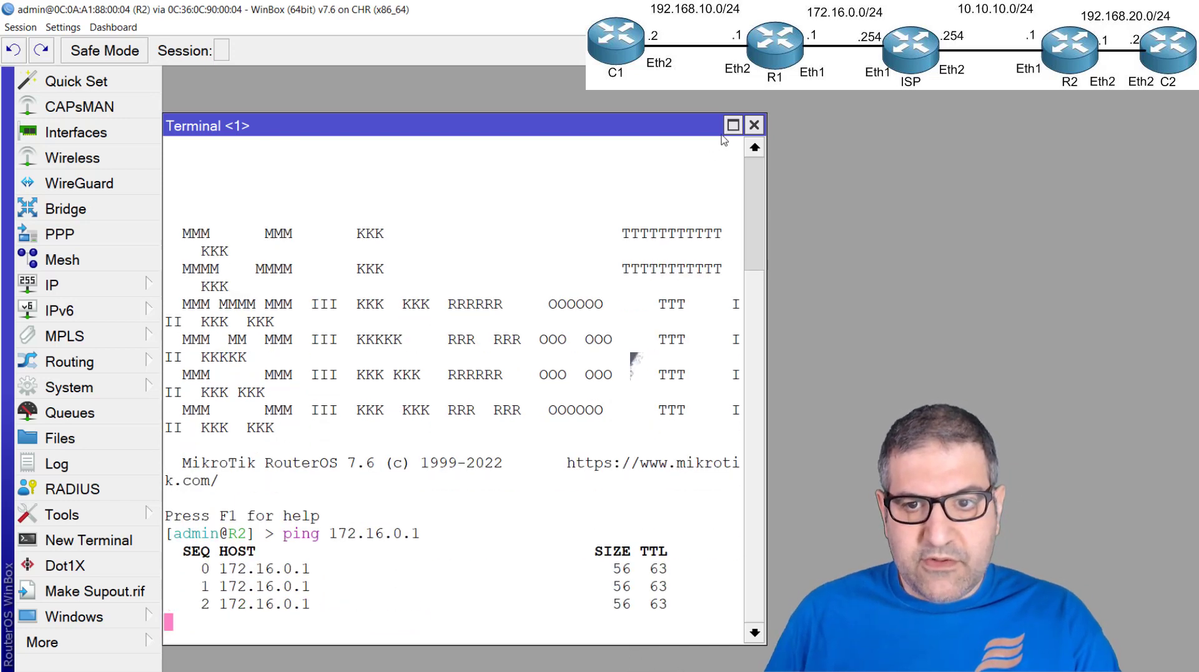
pyautogui.click(733, 125)
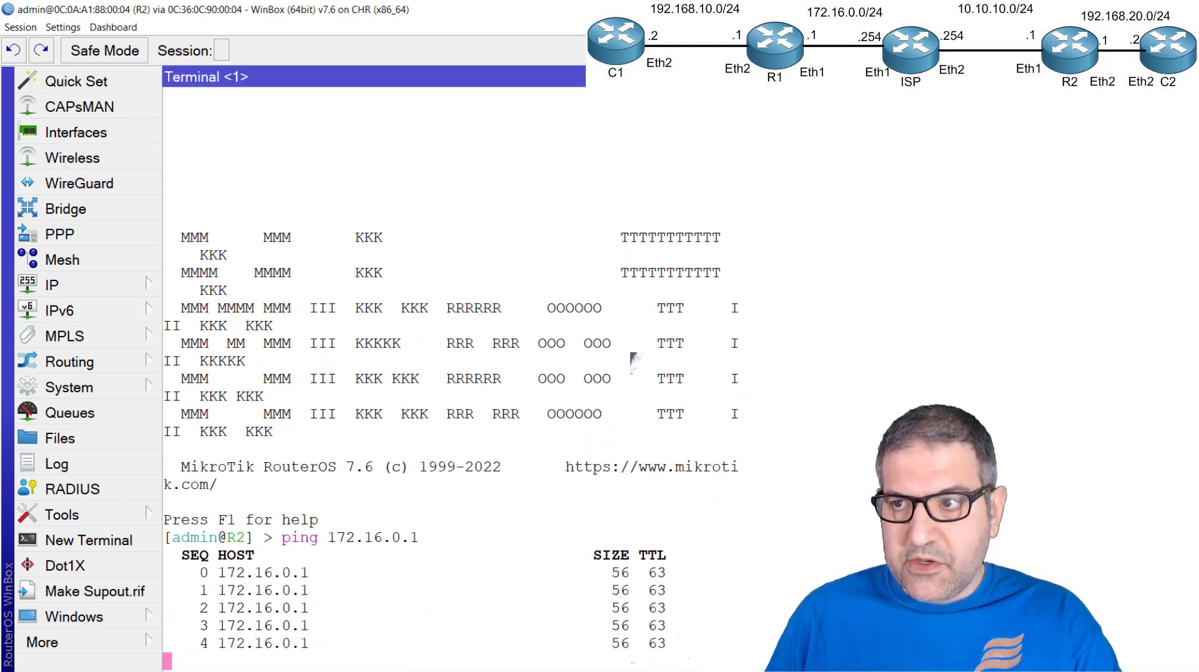
# Close the R2 terminal and switch back to the R1 session
pyautogui.click(1189, 76)
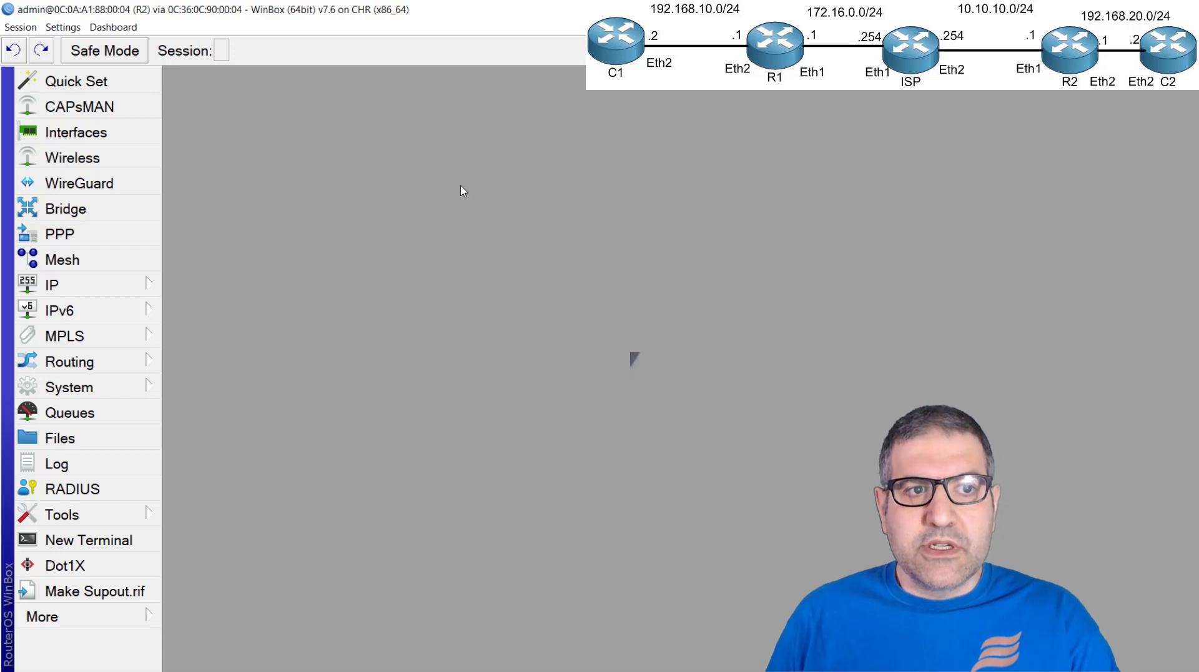
pyautogui.hotkey('alt', 'Tab')
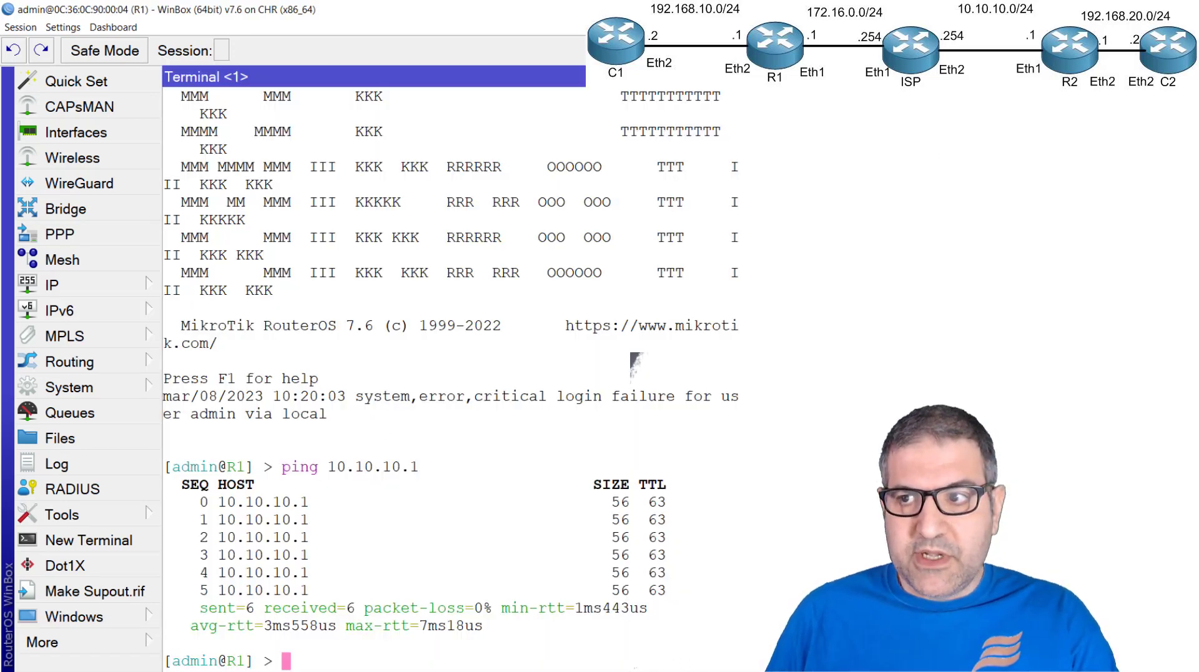
# Close the R1 terminal and open the IPsec profiles list
pyautogui.click(1189, 76)
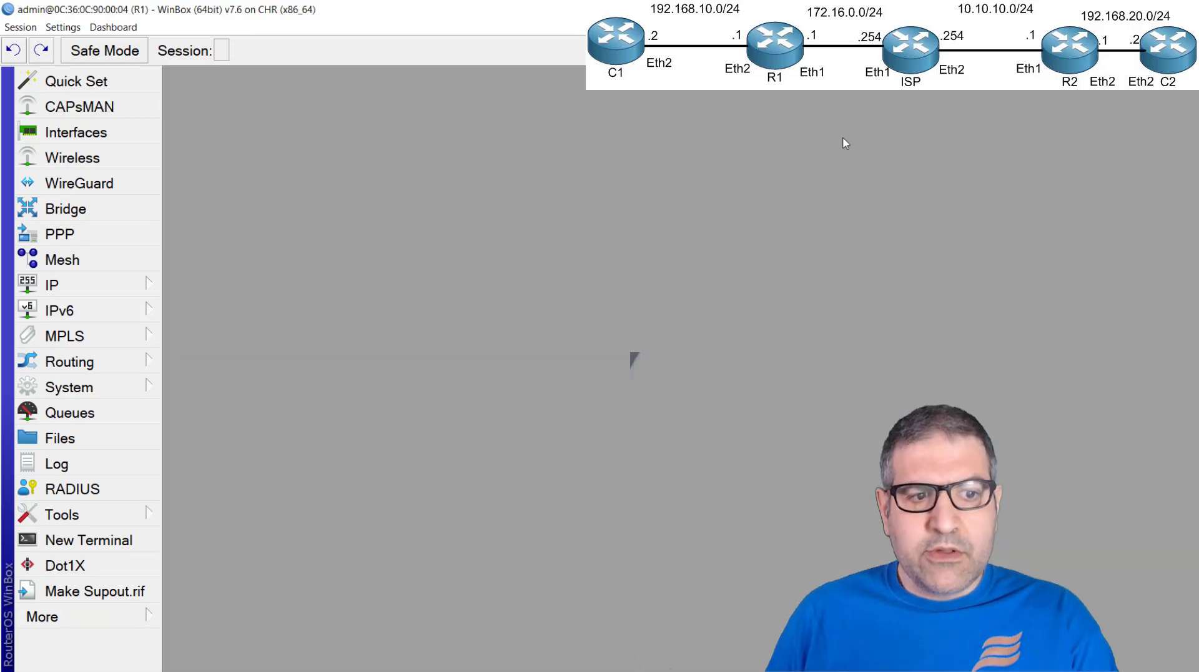
pyautogui.click(116, 288)
pyautogui.click(242, 250)
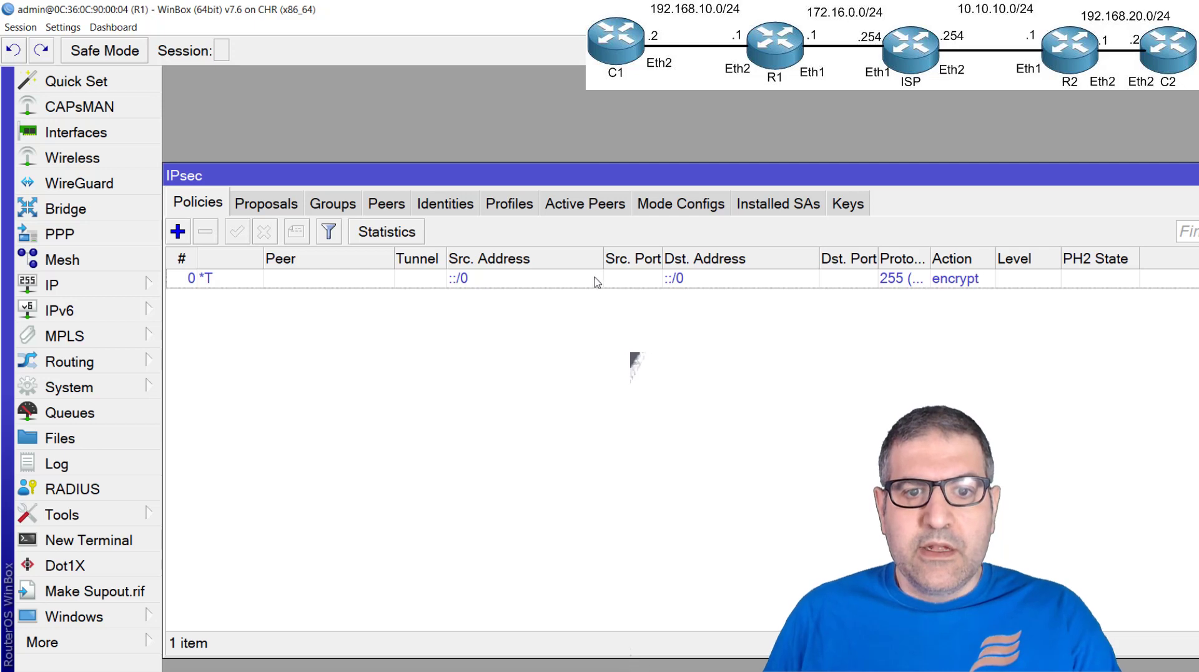
pyautogui.click(518, 211)
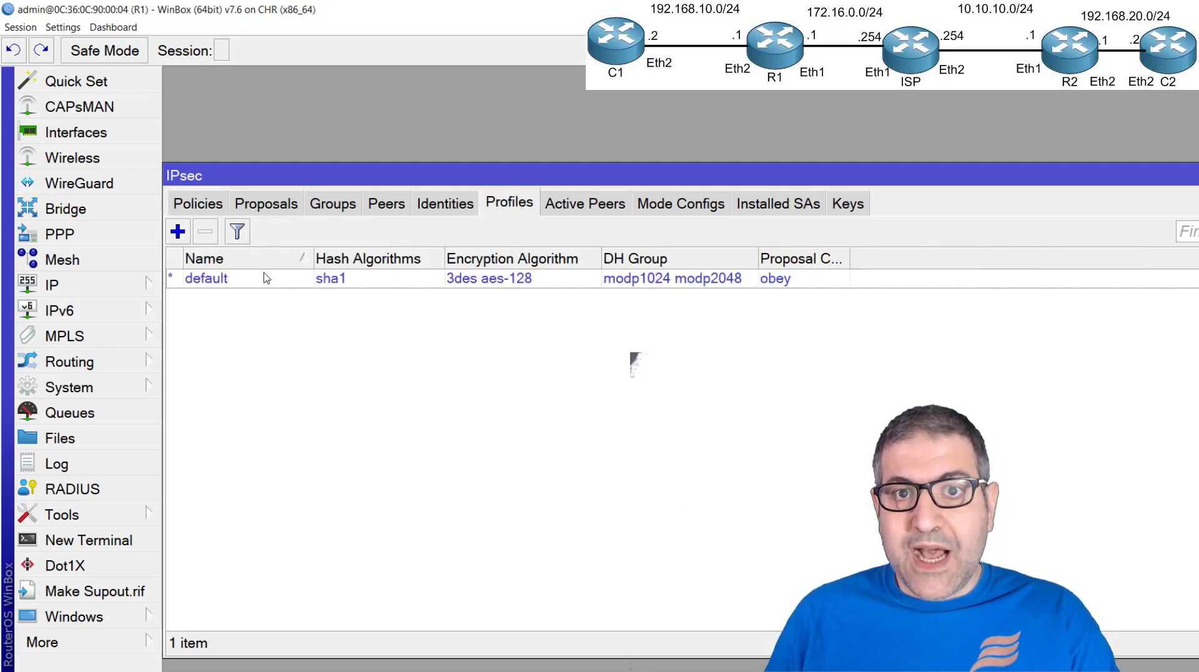
# Add an IPsec profile with sha1 hashing, only aes-128 encryption and only the modp1024 DH group
pyautogui.click(178, 232)
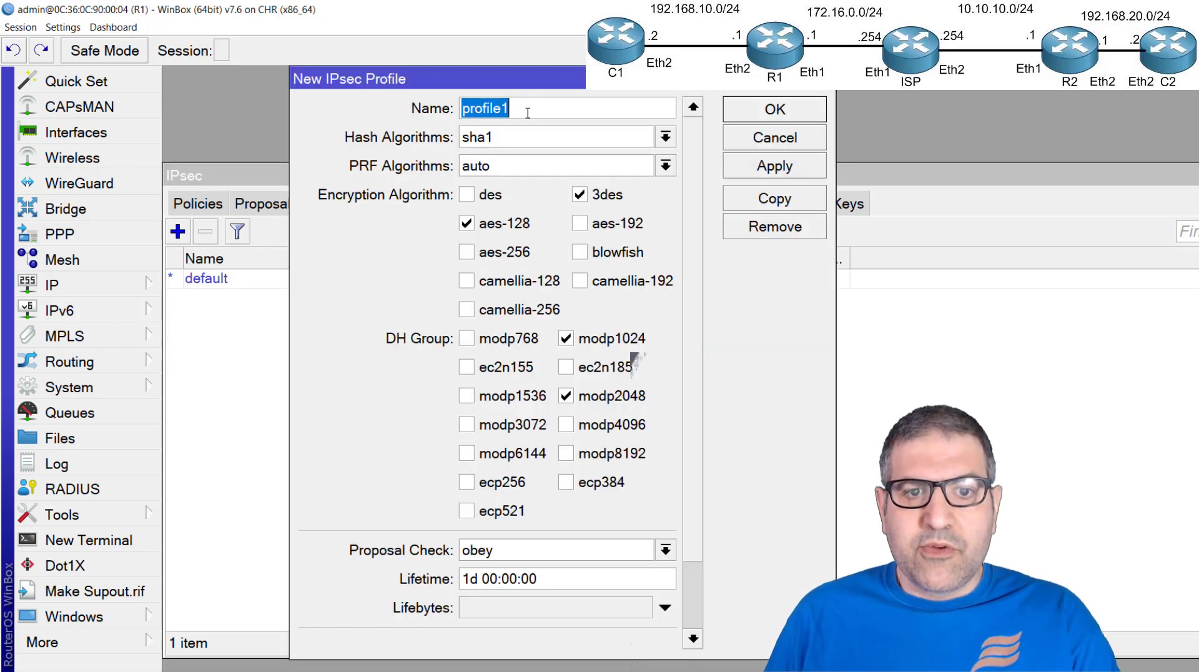
pyautogui.click(527, 148)
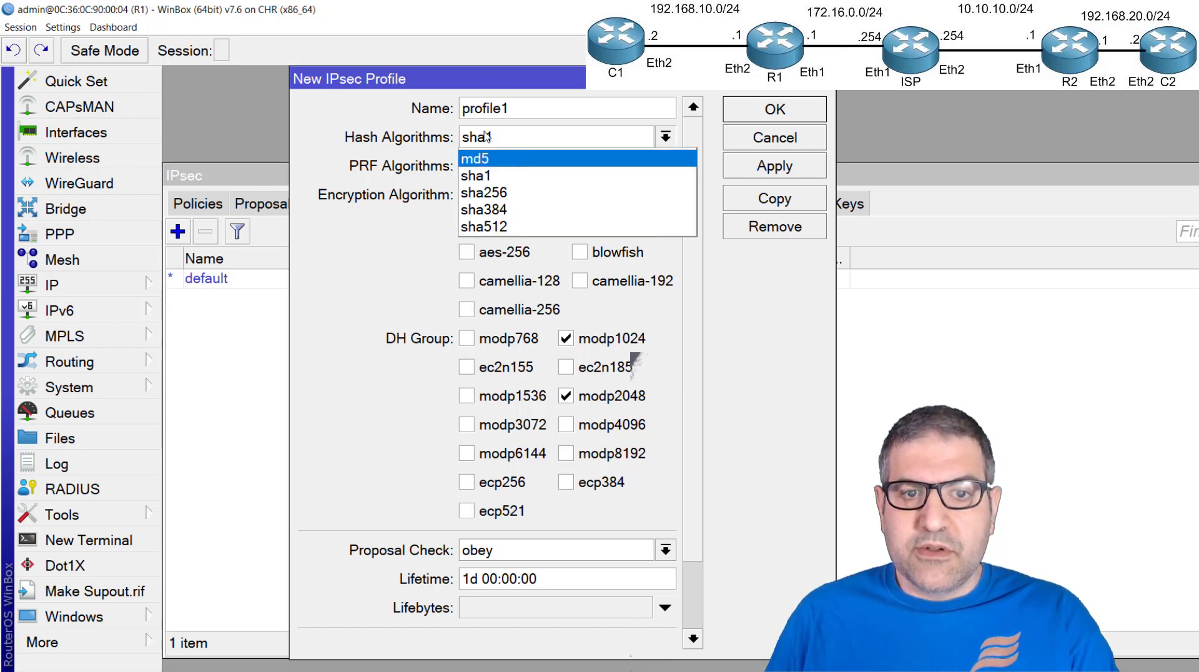
pyautogui.click(476, 174)
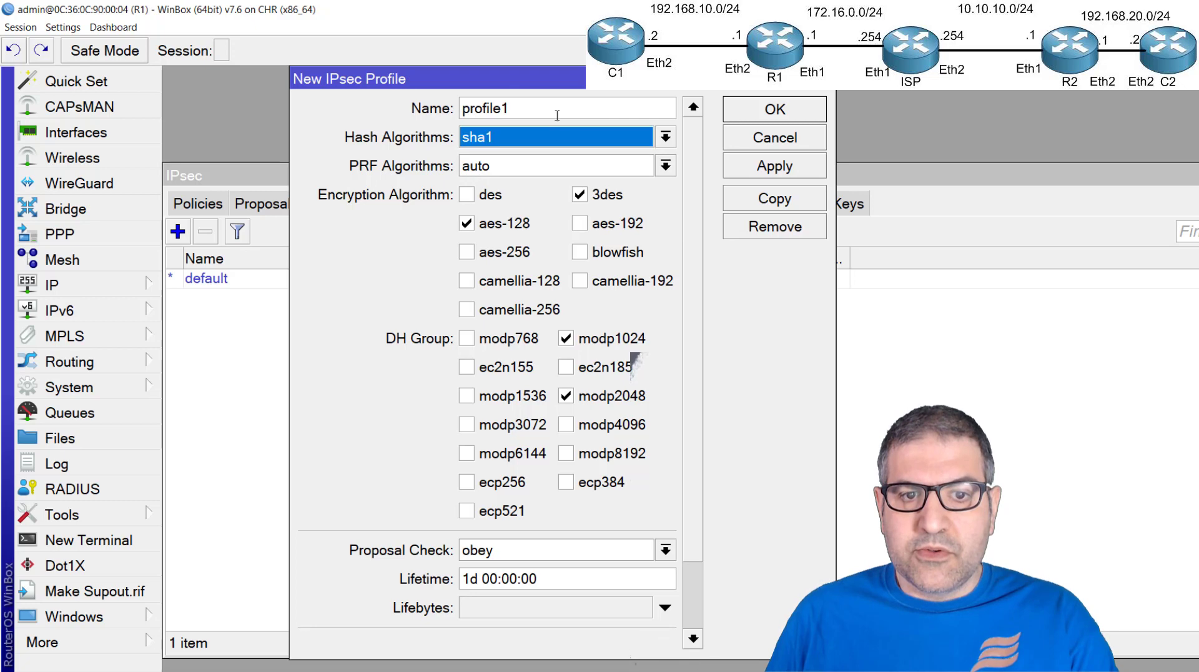
pyautogui.click(579, 195)
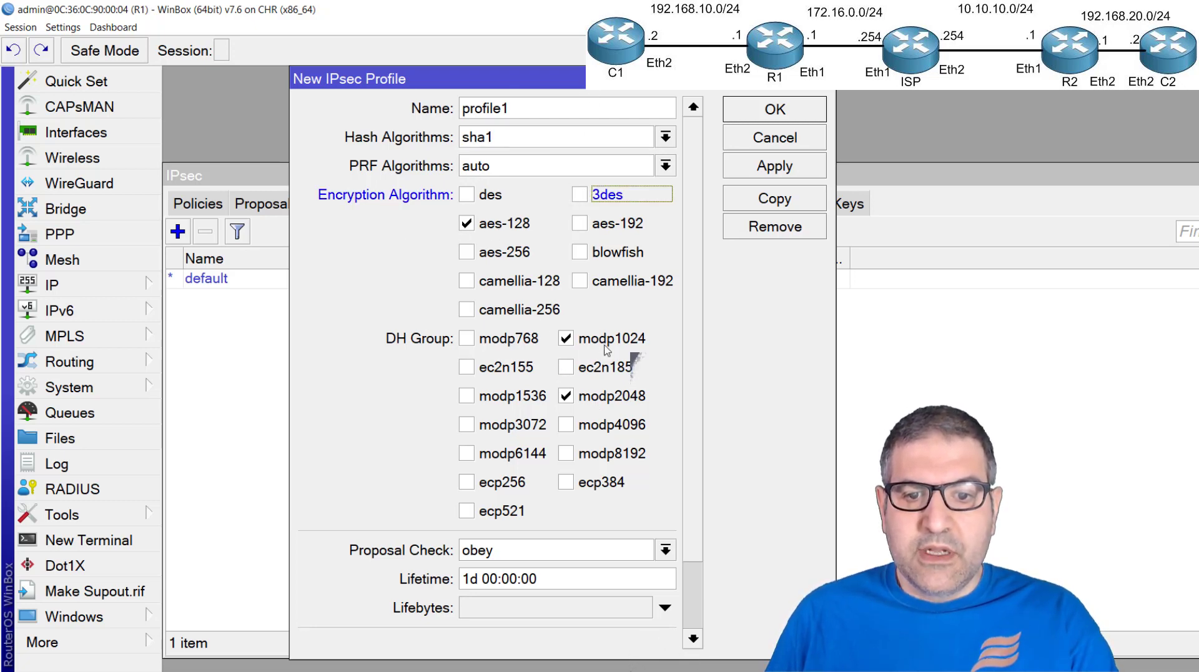
pyautogui.click(565, 396)
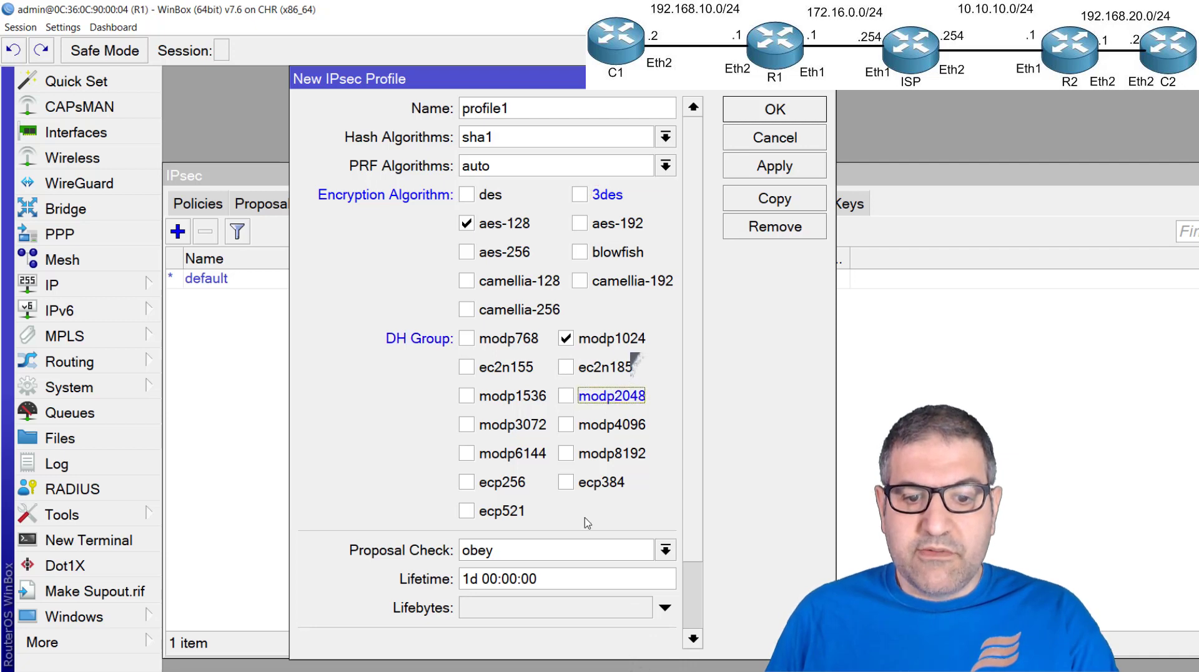
pyautogui.scroll(-3, 631, 368)
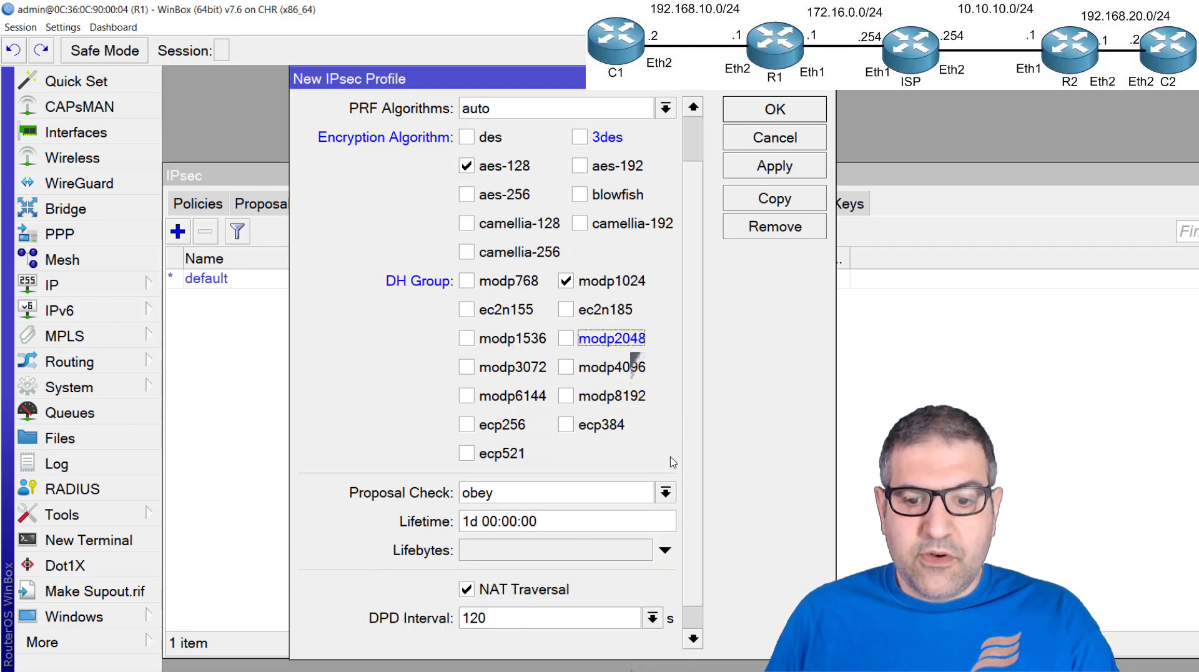
pyautogui.scroll(3, 695, 290)
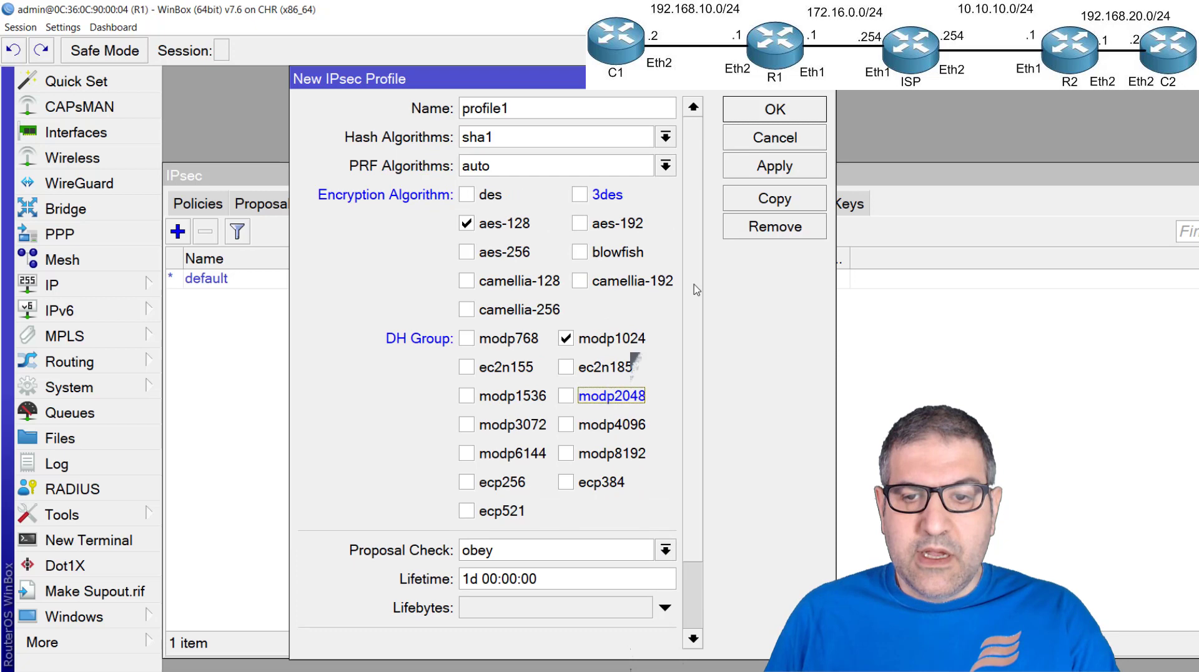
pyautogui.click(777, 111)
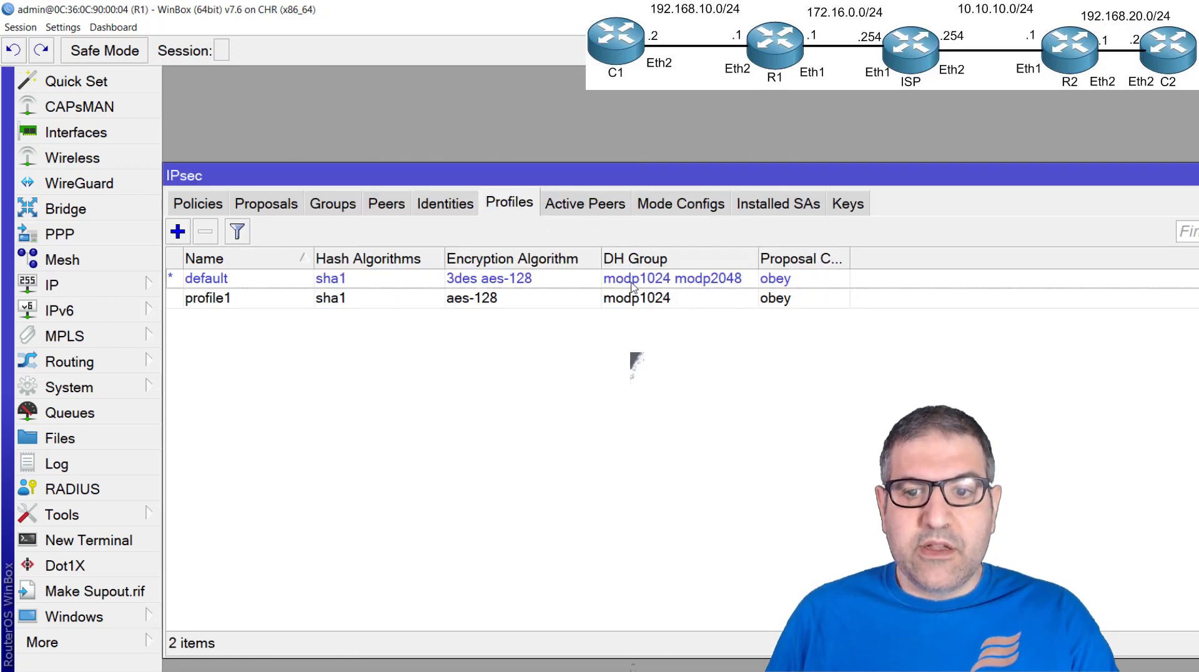
# Start a new IPsec peer named R2 with the address 10.10.10.1
pyautogui.click(387, 203)
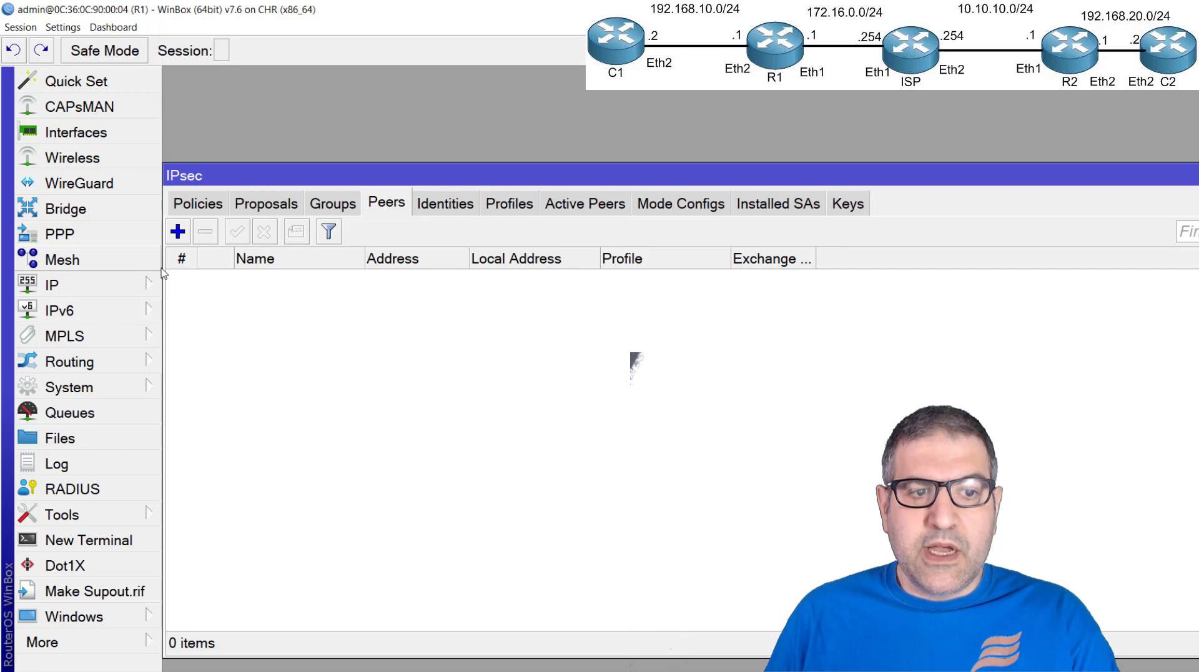
pyautogui.click(178, 232)
pyautogui.write('R2')
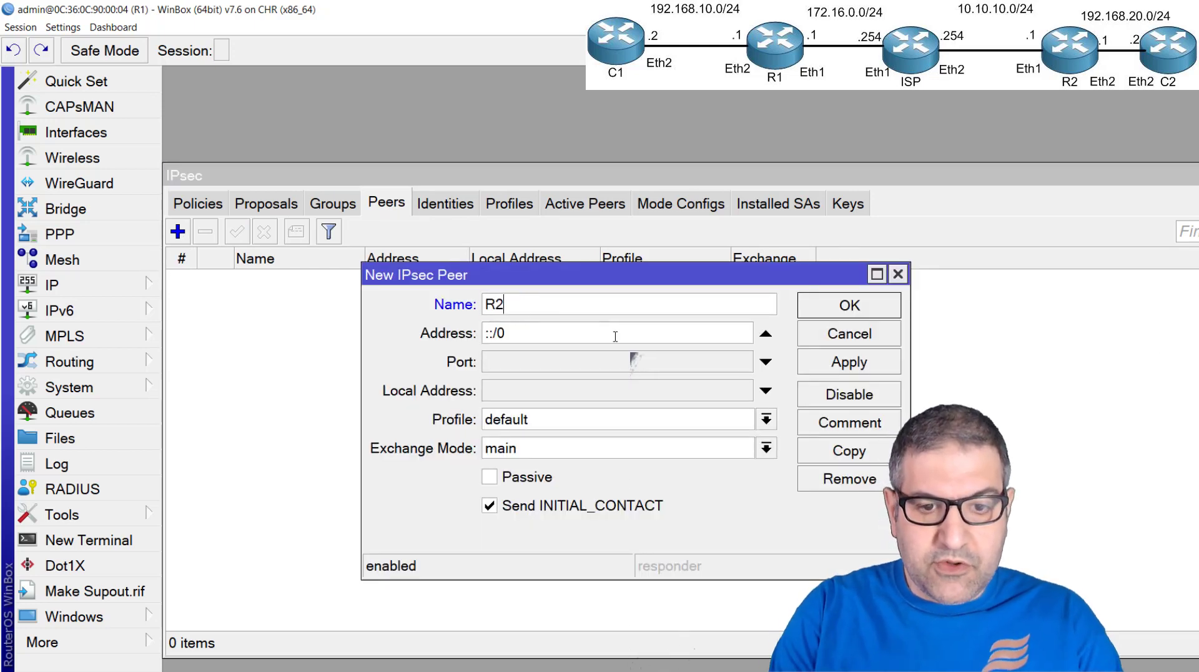
pyautogui.press('Tab')
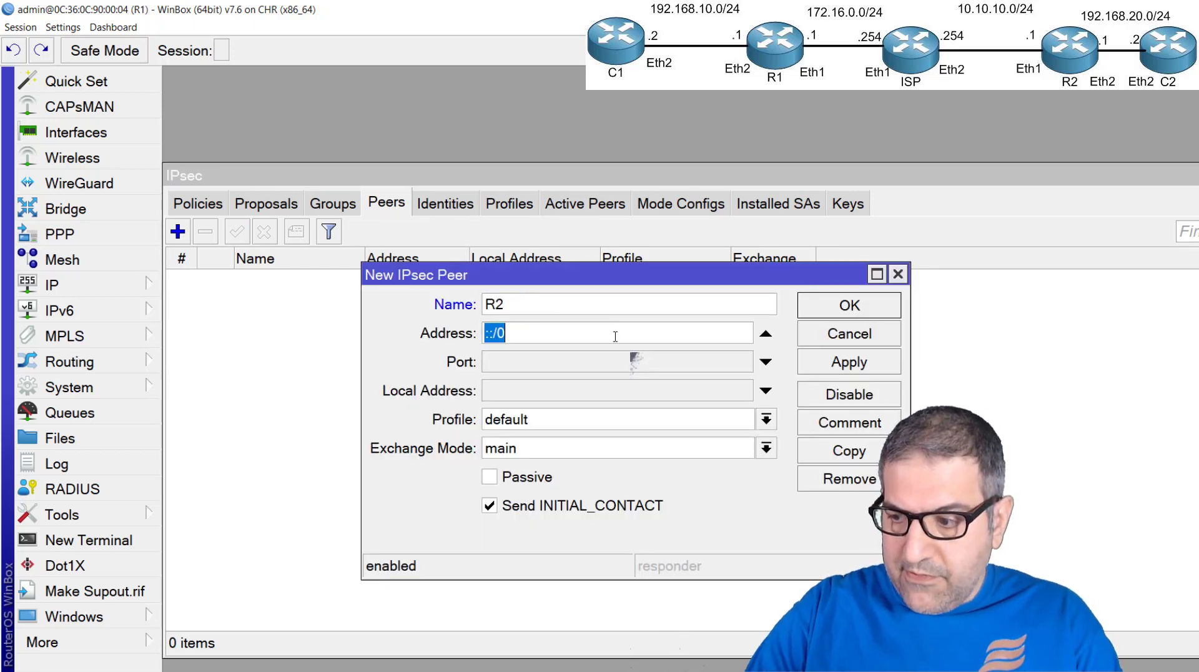
pyautogui.write('10.10.10.1')
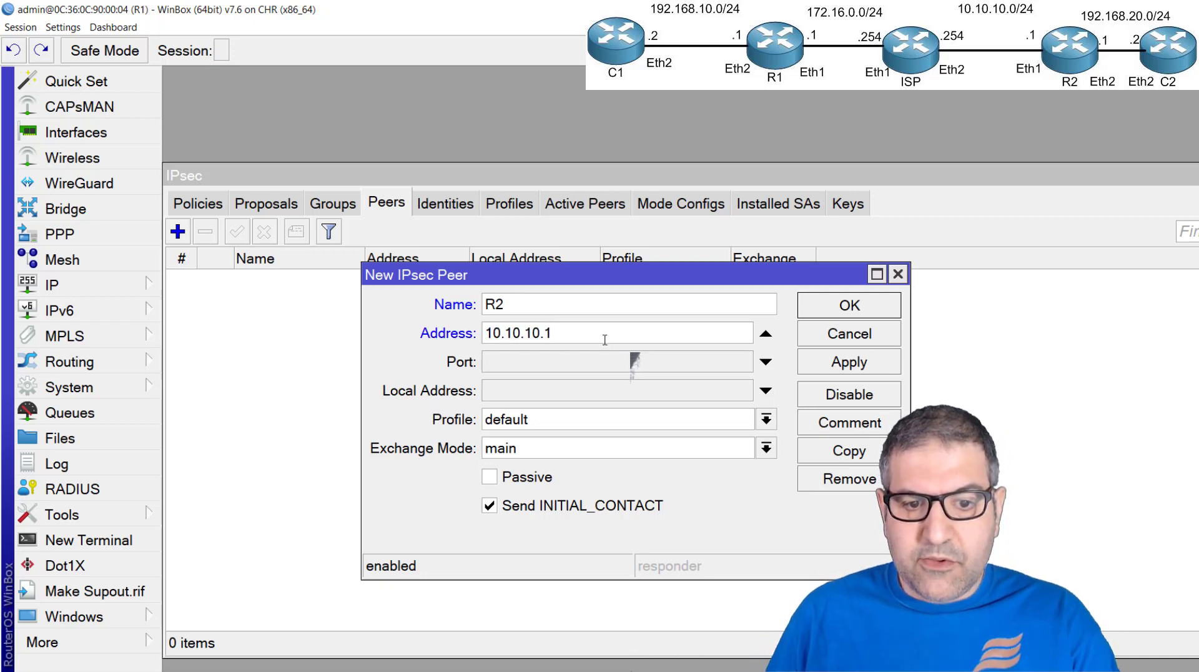
# Assign profile1 to the new peer, keep its exchange mode as main, and save the peer
pyautogui.click(558, 427)
pyautogui.click(540, 458)
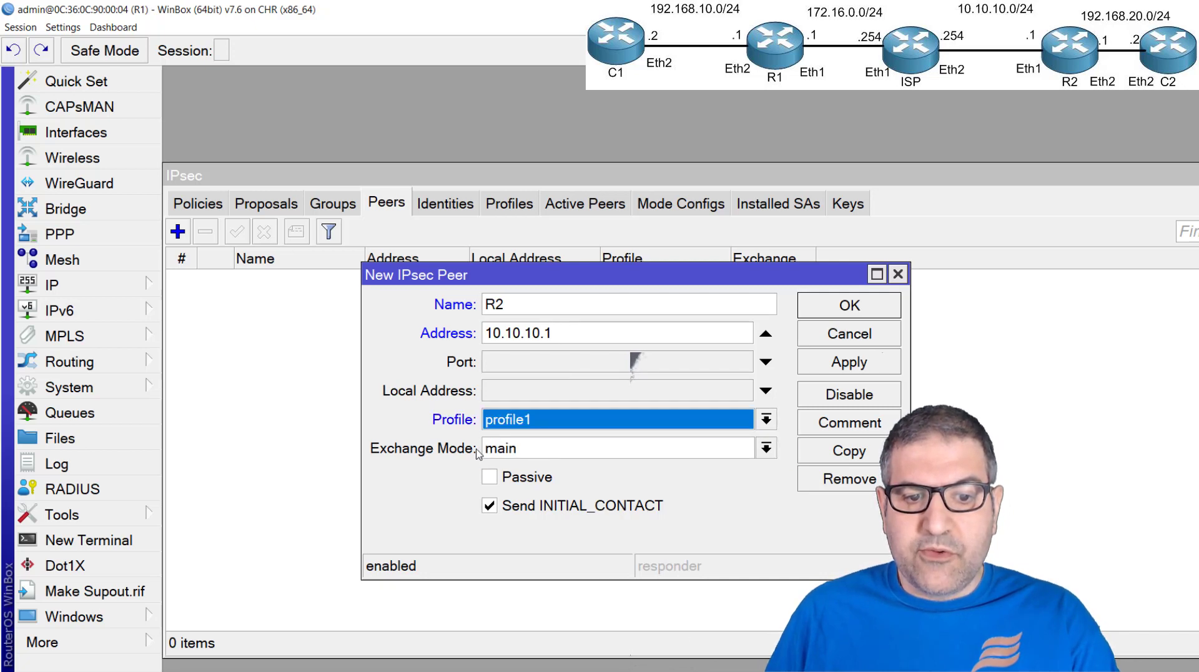
pyautogui.click(561, 454)
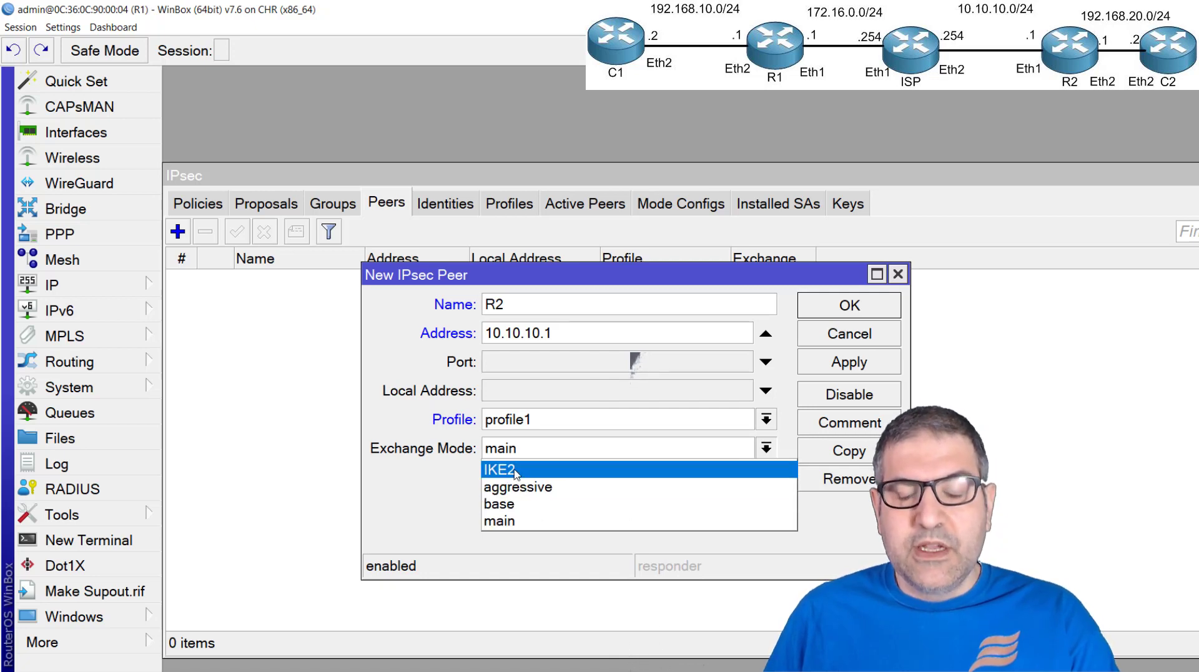
pyautogui.click(433, 485)
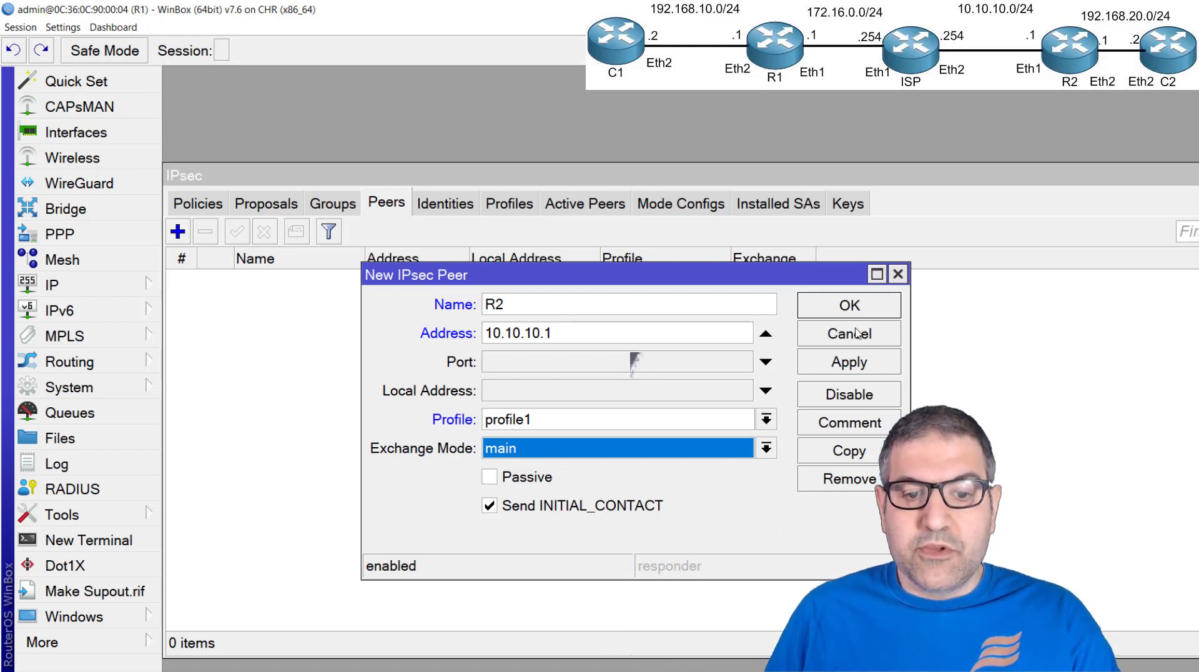
pyautogui.click(850, 362)
pyautogui.click(850, 309)
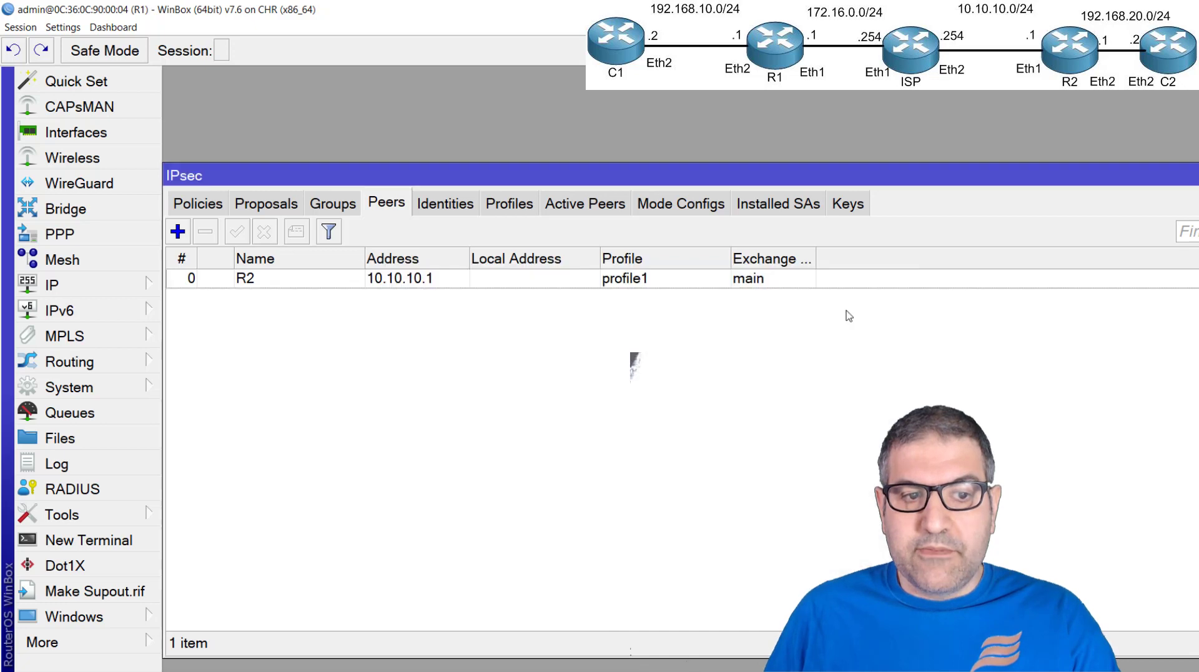
# Add an IPsec identity for peer R2 using pre shared key authentication, enter the secret, and save it
pyautogui.click(455, 207)
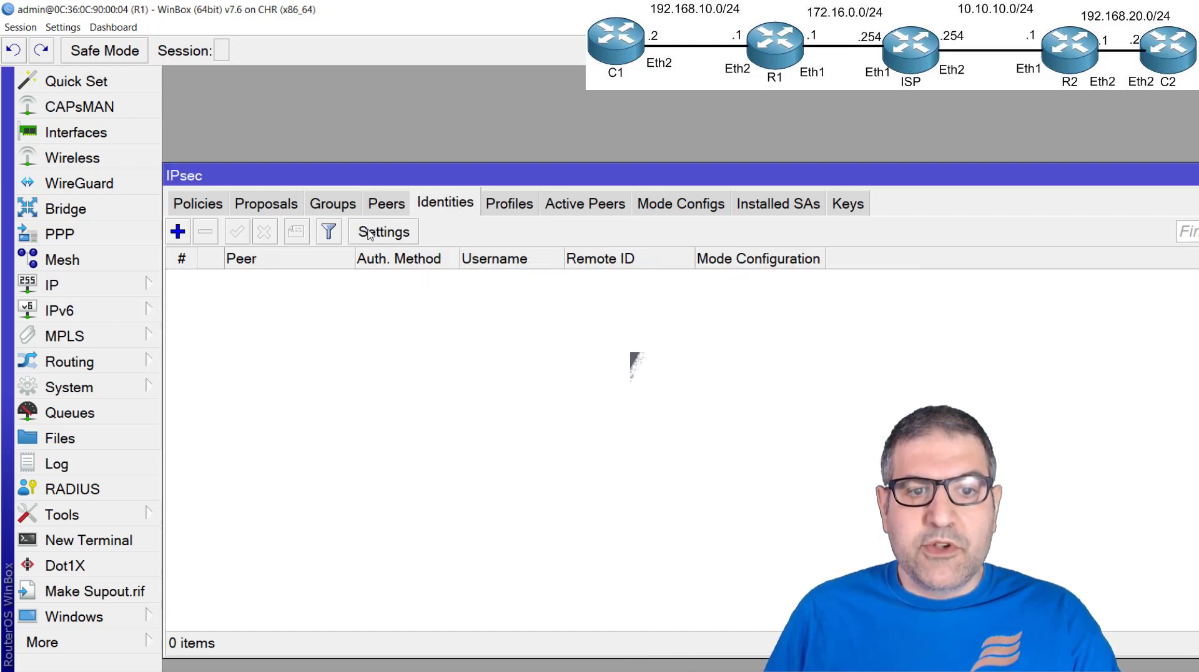
pyautogui.click(183, 232)
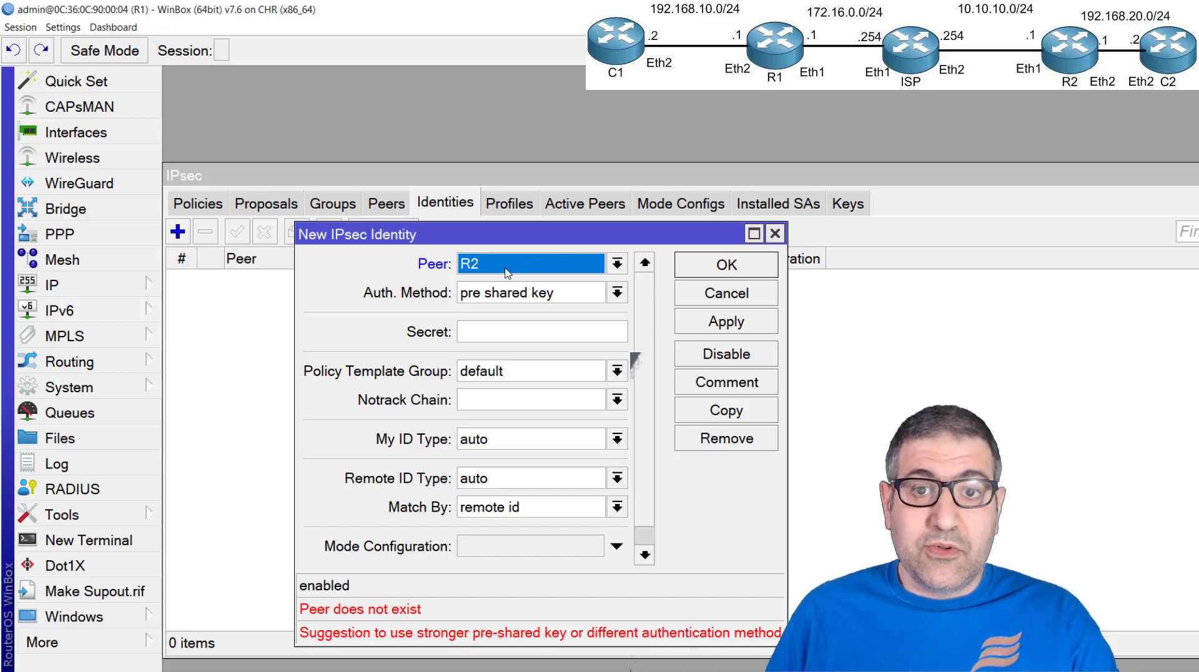
pyautogui.click(536, 292)
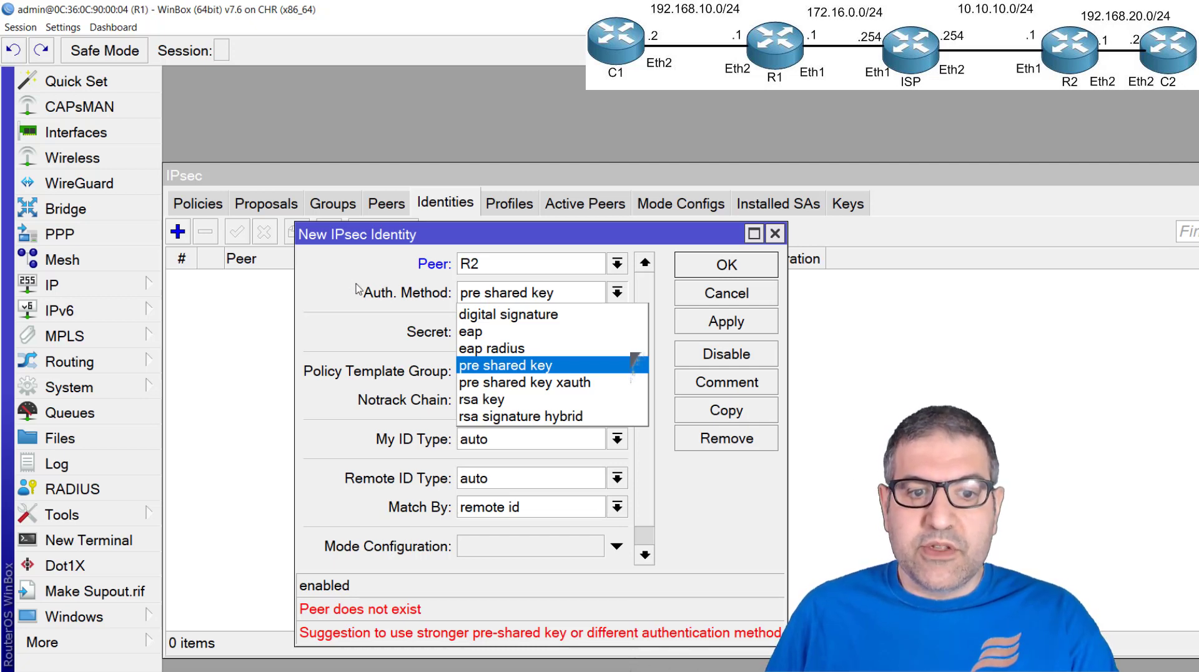
pyautogui.click(327, 290)
pyautogui.click(507, 331)
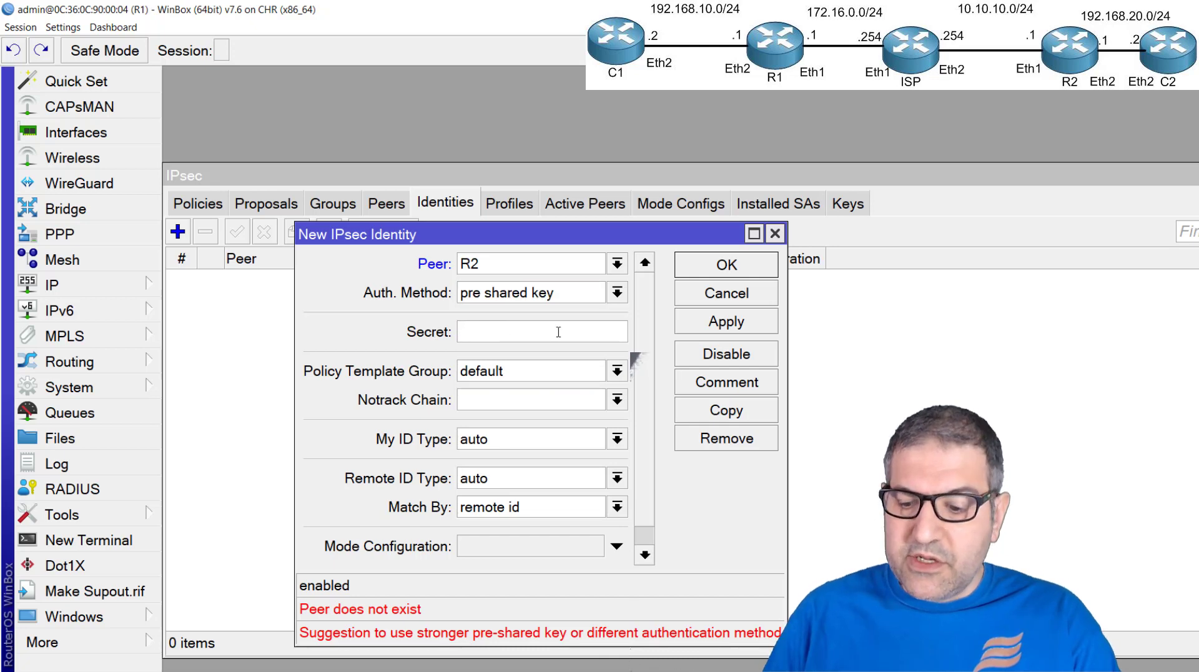
pyautogui.write('123456')
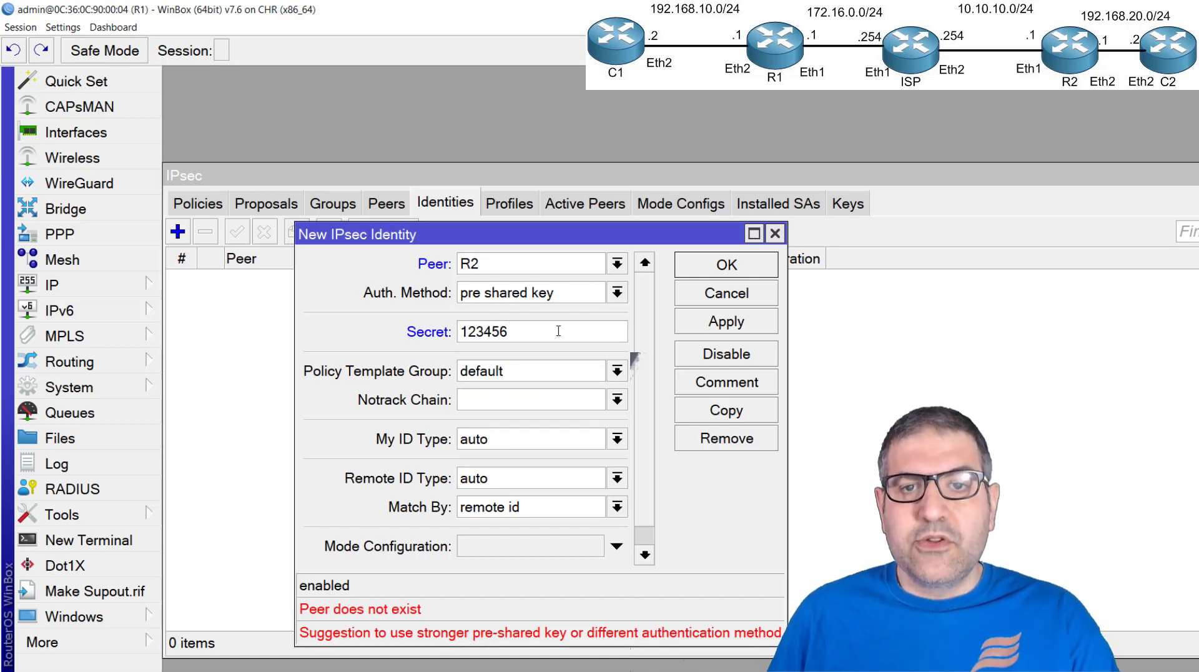
pyautogui.doubleClick(463, 332)
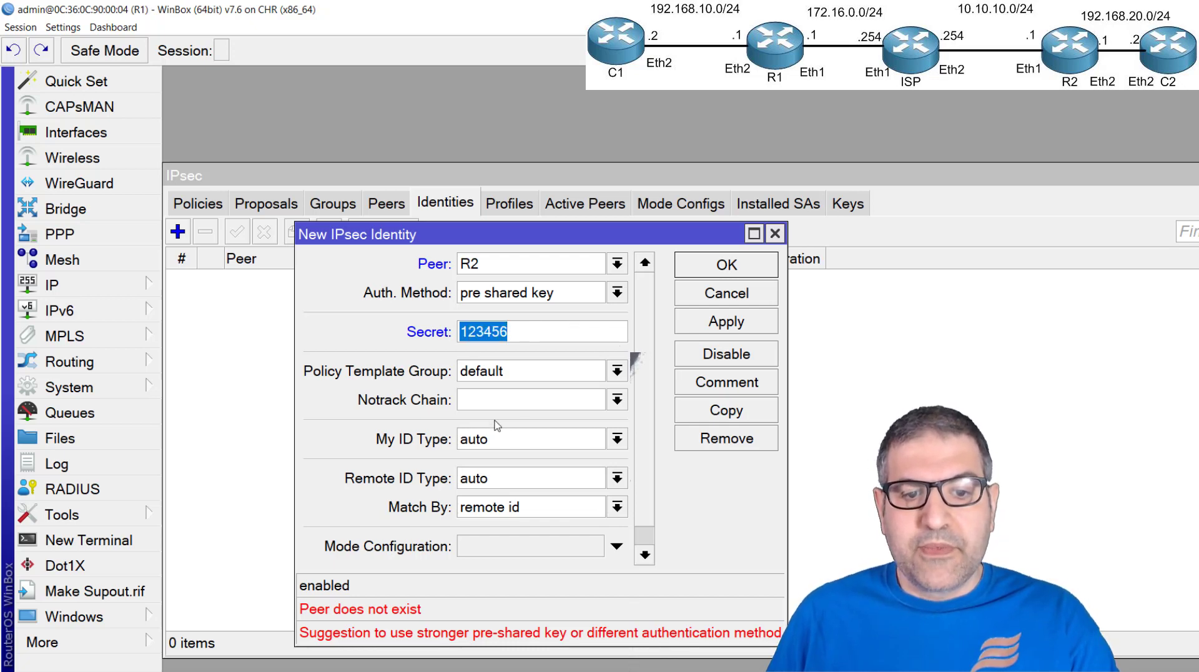
pyautogui.click(731, 321)
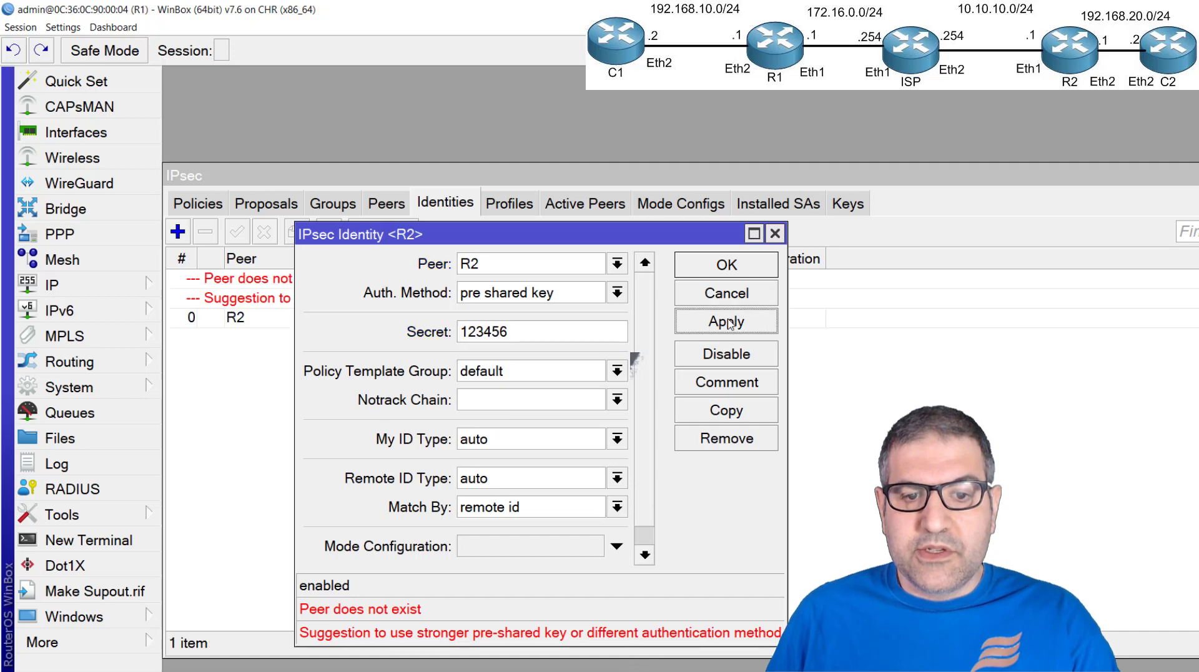
pyautogui.click(736, 266)
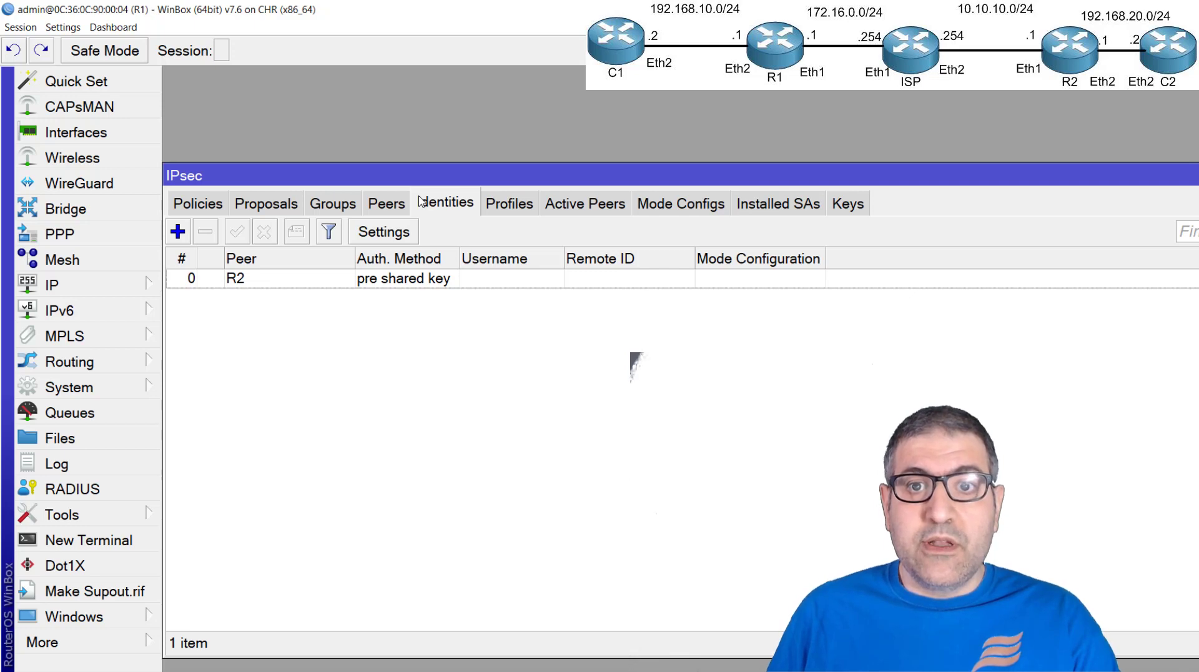
# Add an IPsec proposal with sha1 authentication, only aes-128 cbc encryption and the PFS group set to none
pyautogui.click(280, 210)
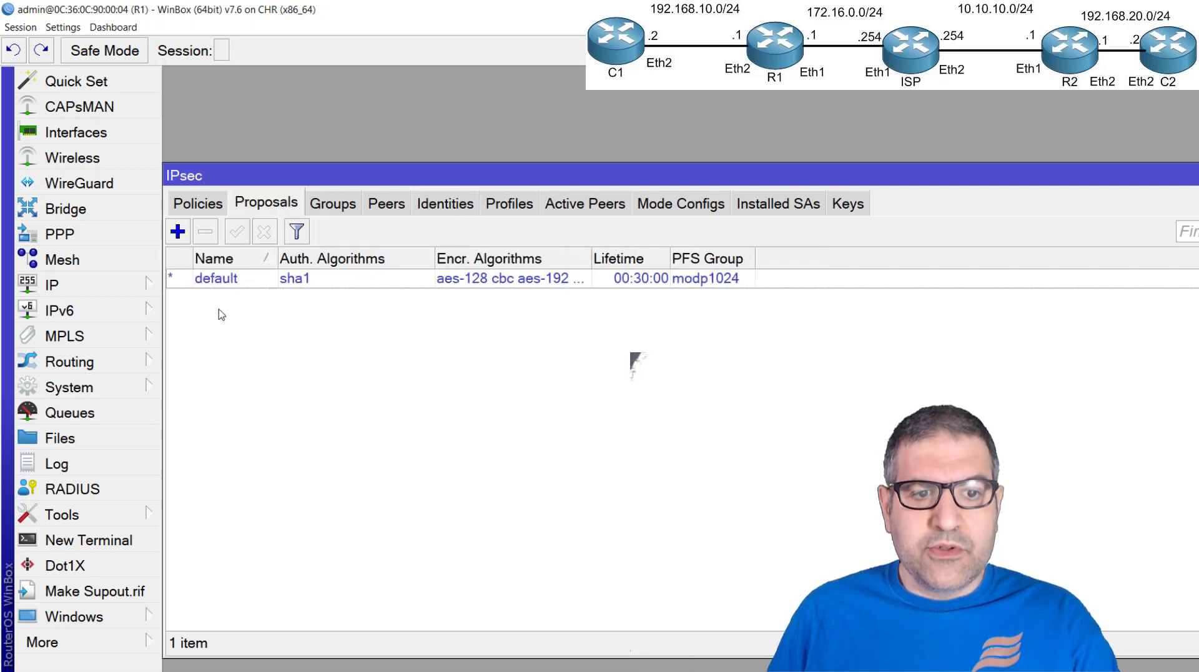
pyautogui.click(178, 232)
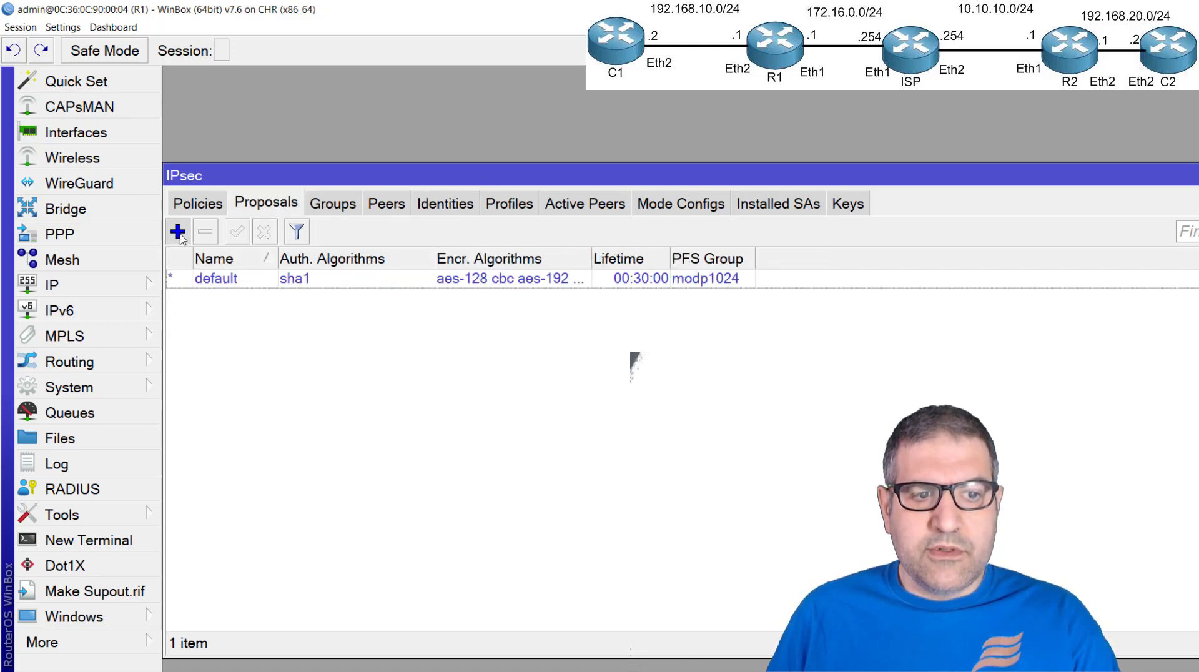
pyautogui.moveTo(684, 111); pyautogui.dragTo(470, 118)
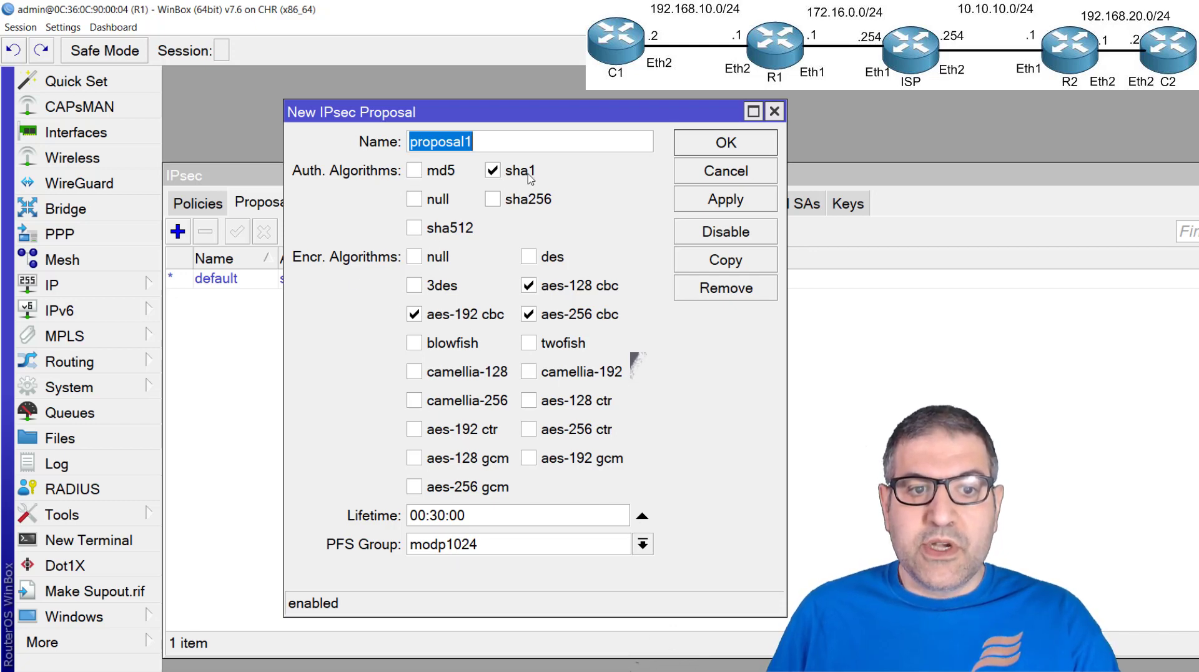
pyautogui.click(415, 314)
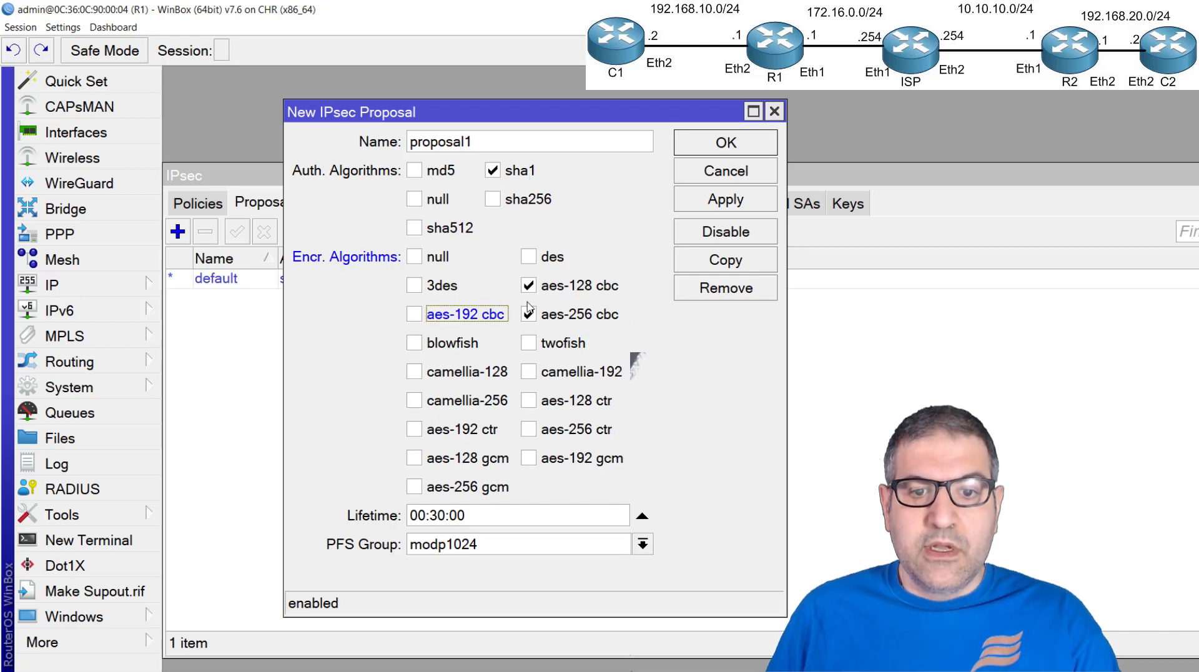
pyautogui.click(529, 315)
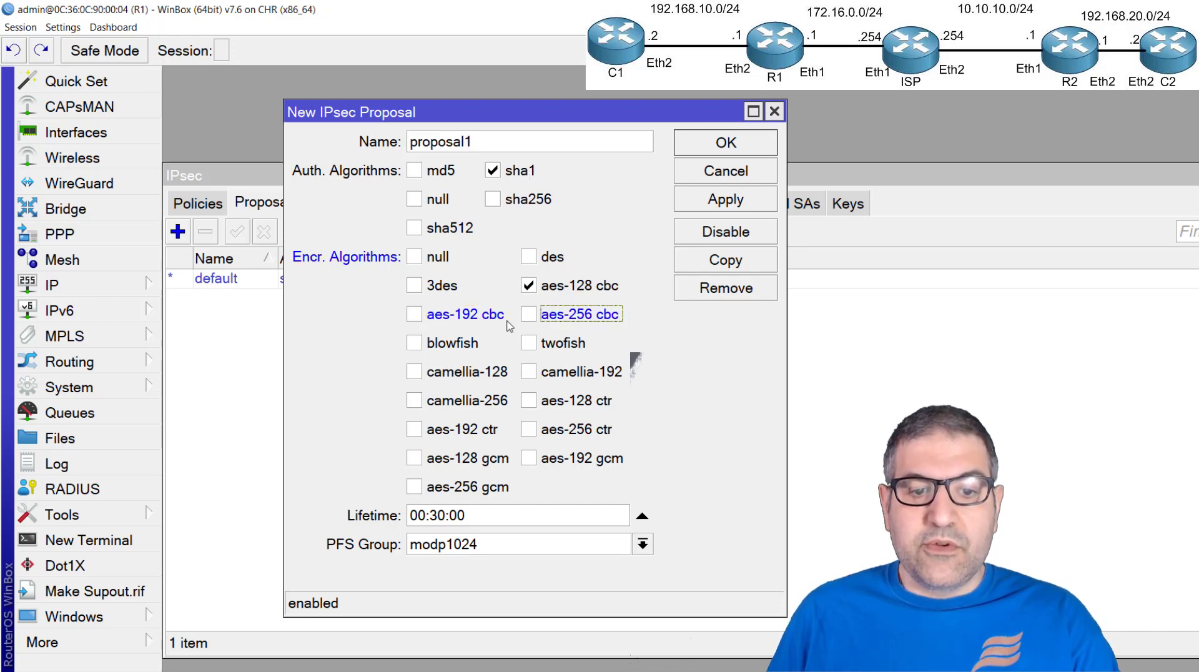
pyautogui.click(507, 548)
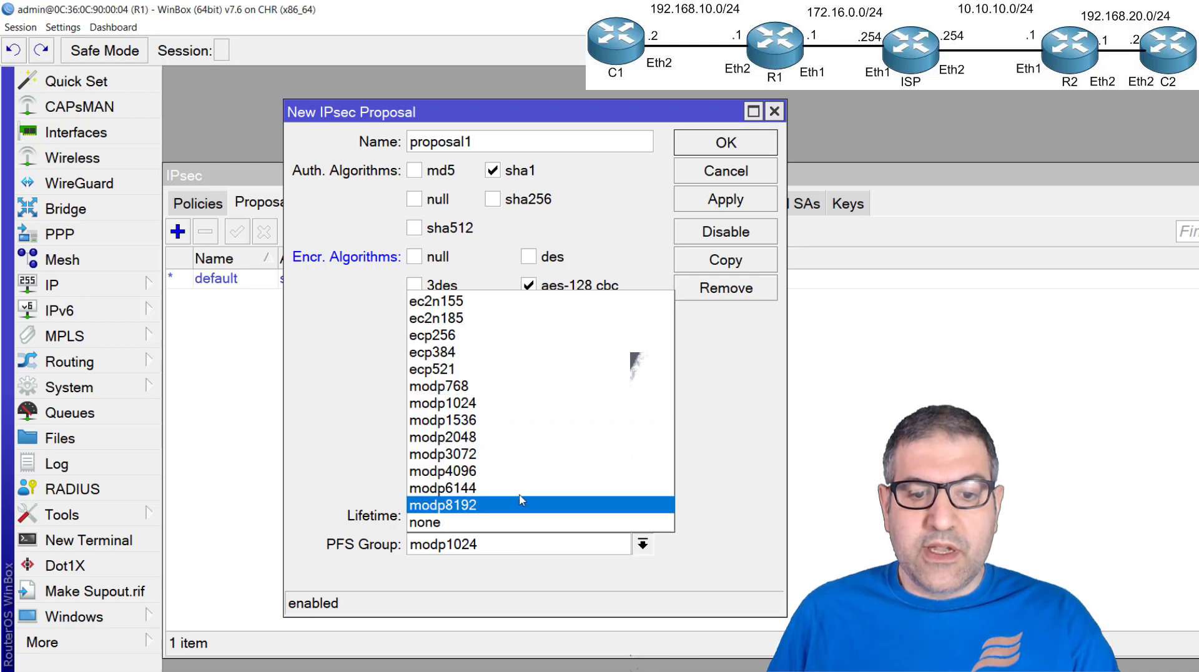
pyautogui.click(439, 523)
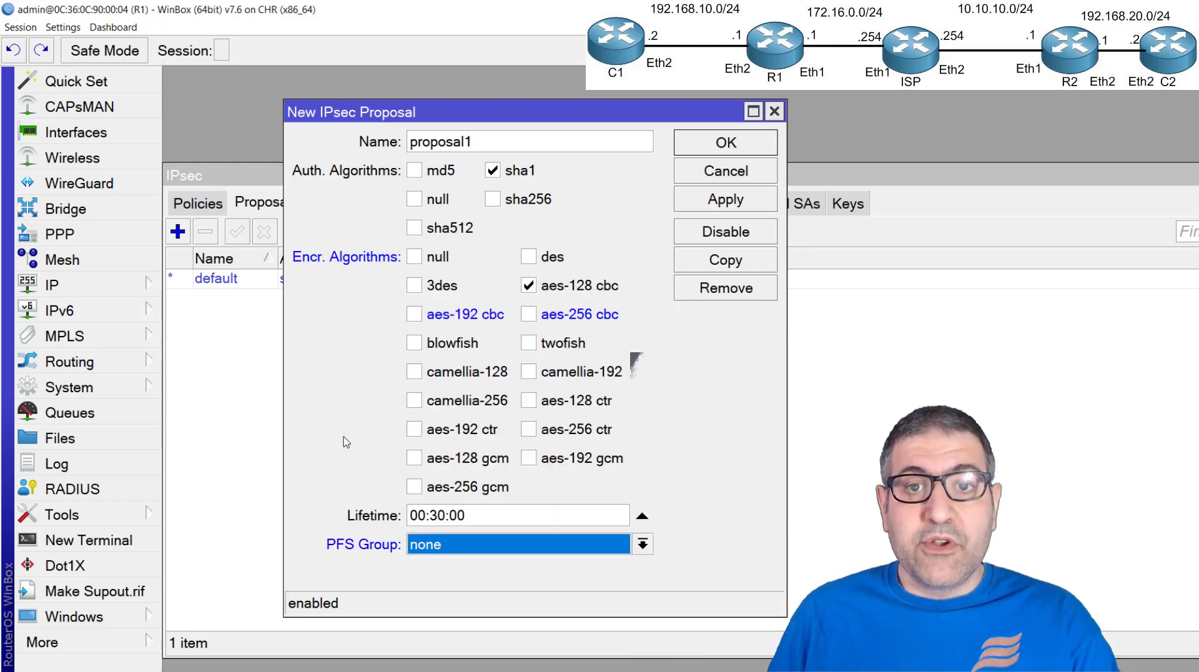
pyautogui.click(743, 148)
pyautogui.click(457, 303)
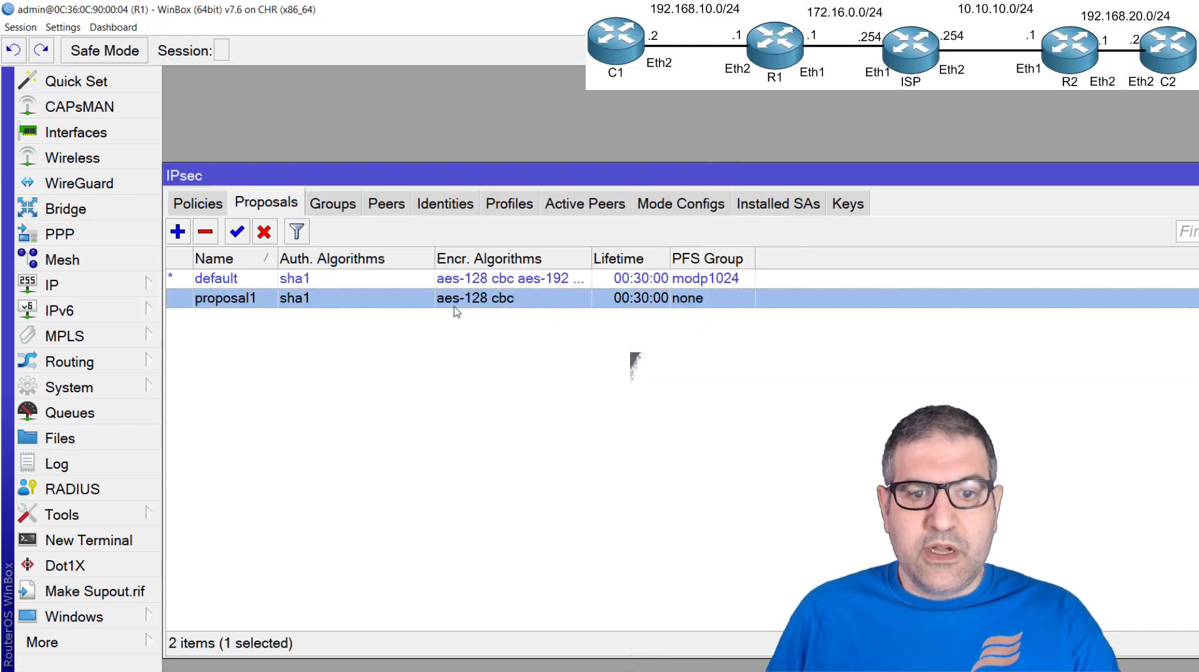
# Start a new IPsec policy for peer R2 with tunnel mode enabled
pyautogui.click(197, 206)
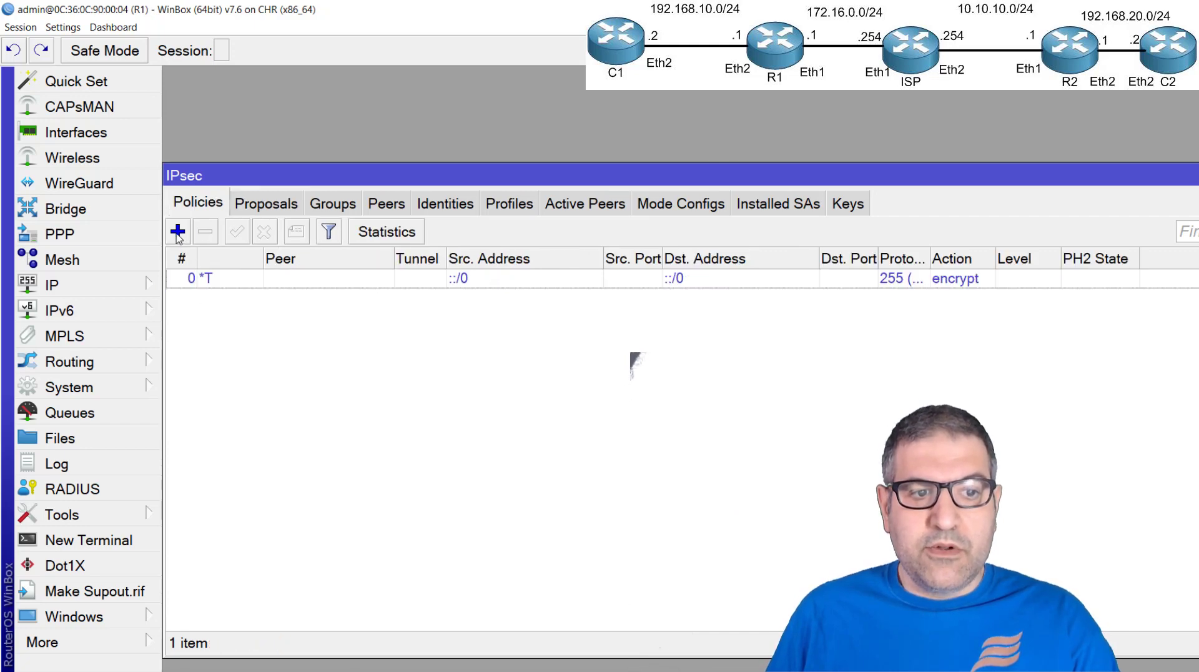
pyautogui.click(177, 235)
pyautogui.moveTo(836, 313); pyautogui.dragTo(347, 225)
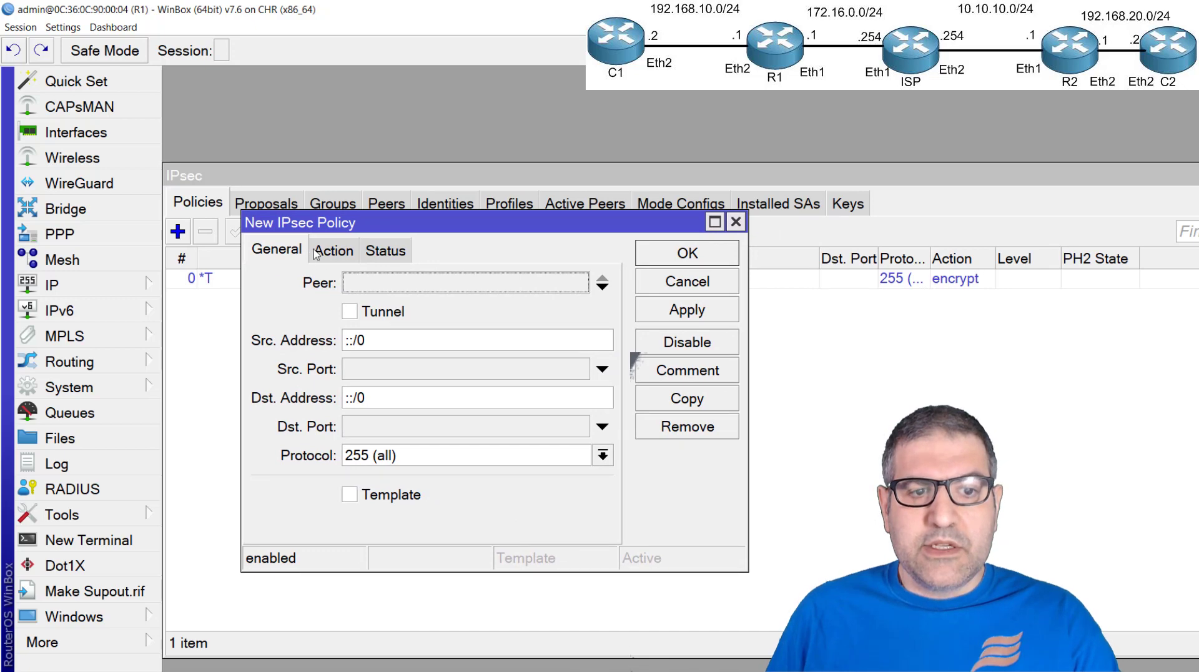
pyautogui.click(422, 284)
pyautogui.click(513, 300)
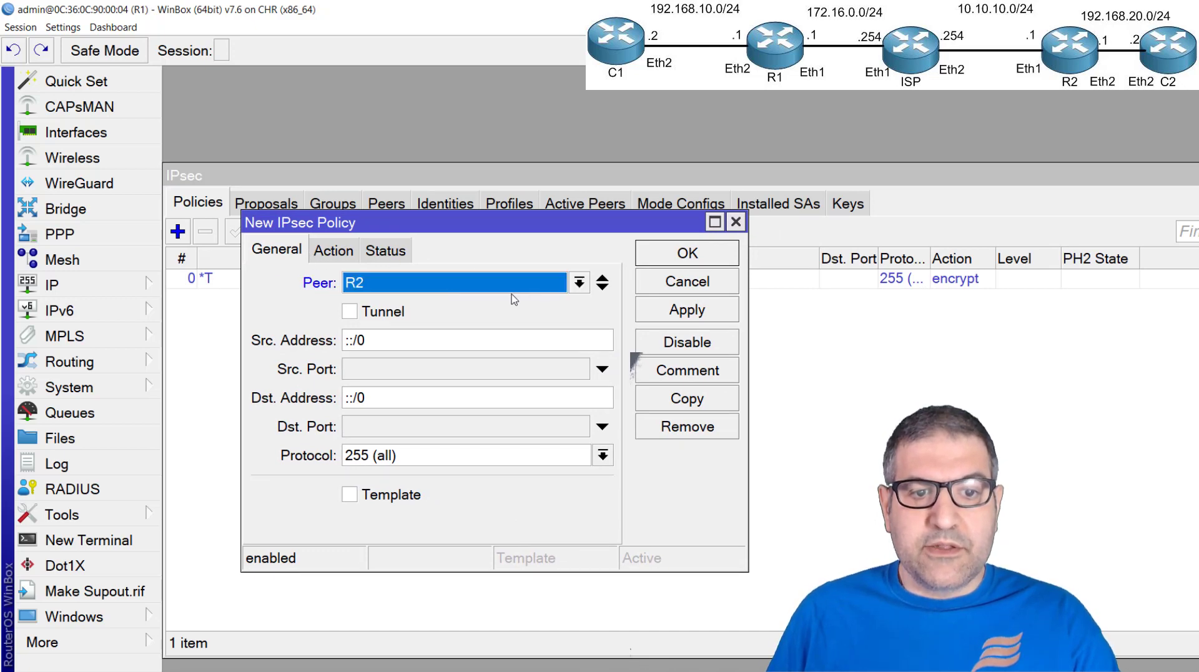
pyautogui.click(354, 314)
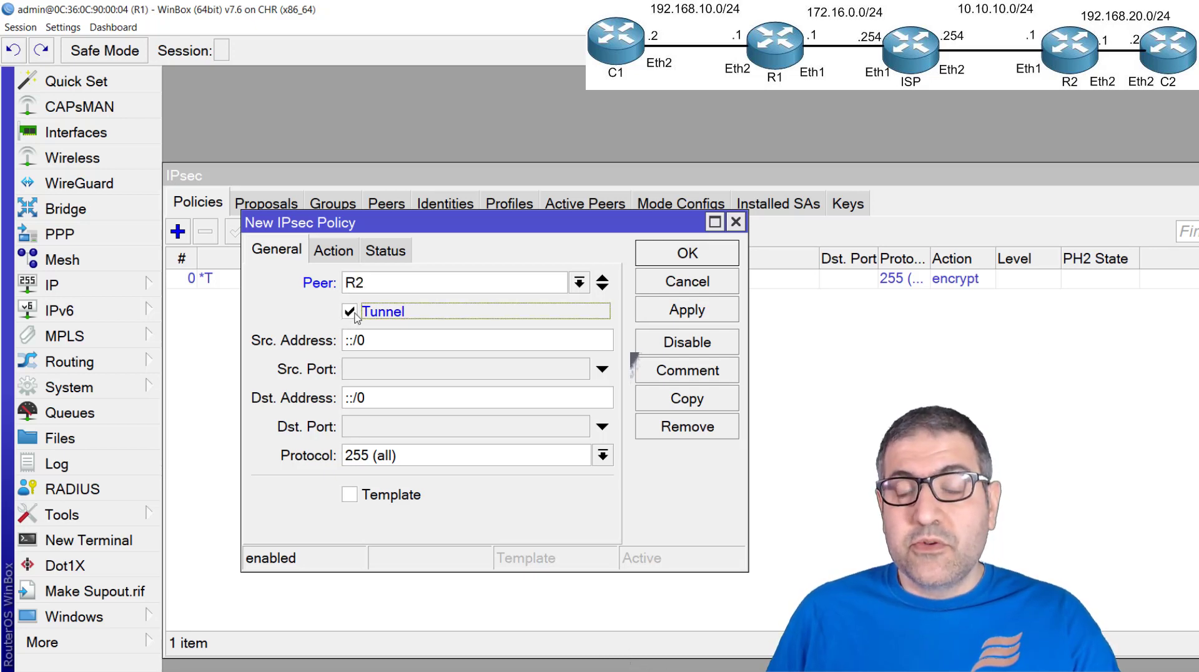
pyautogui.click(356, 315)
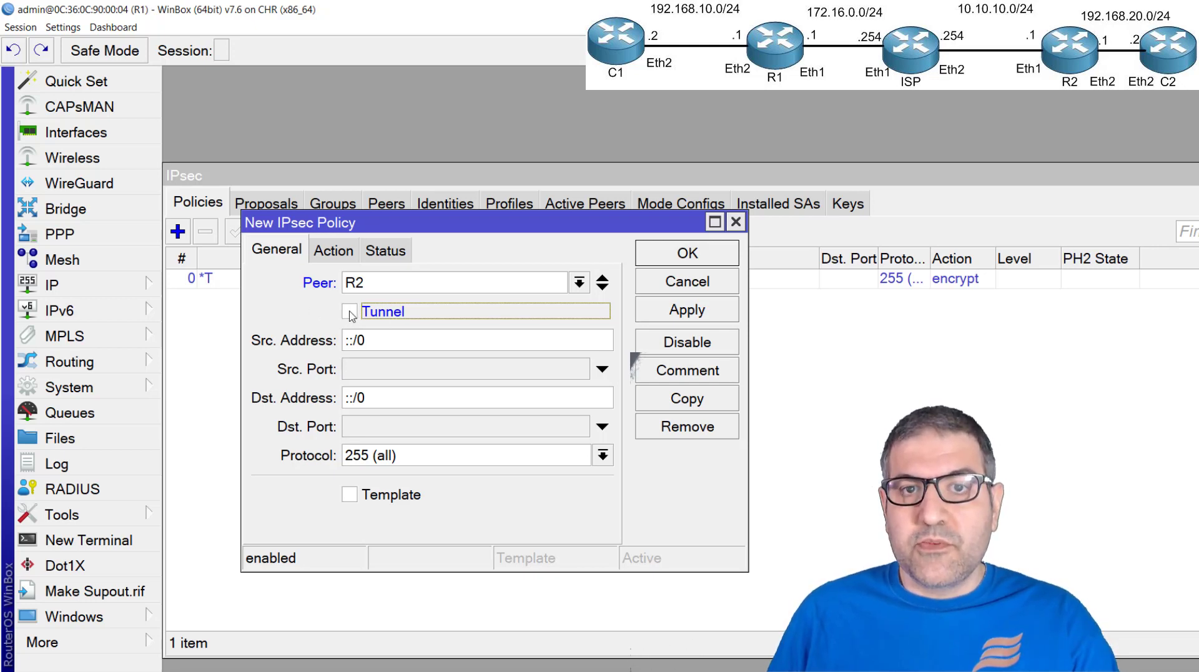
pyautogui.click(350, 314)
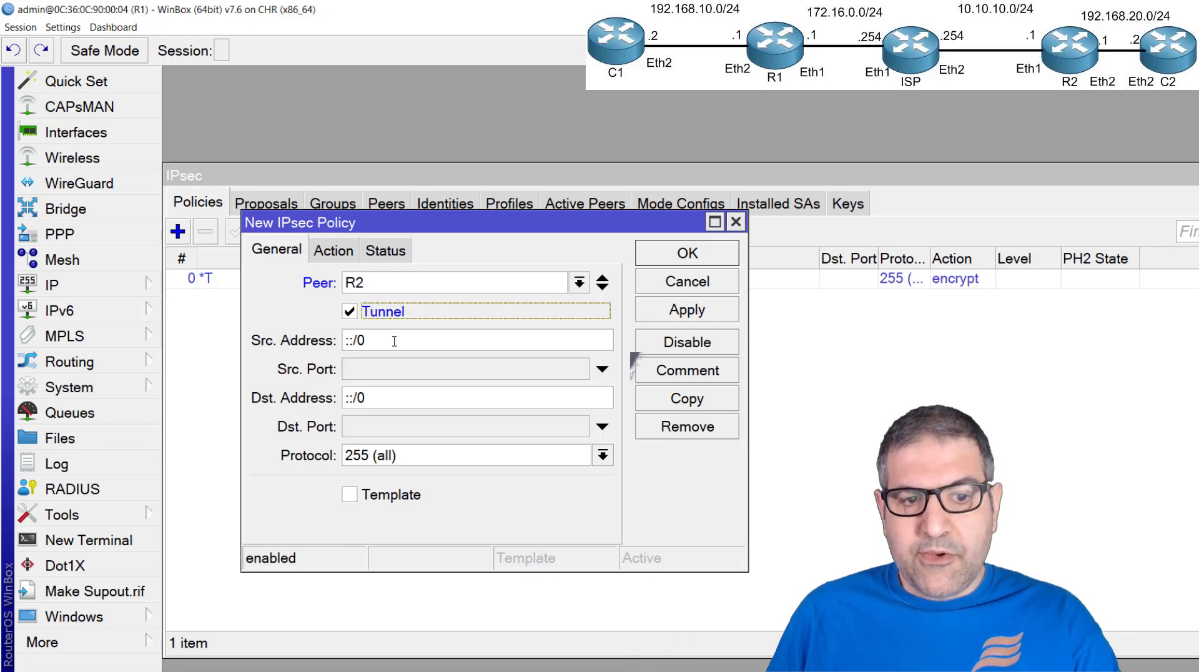
# Set the policy's source address to 192.168.10.0/24 and its destination address to 192.168.20.0/24
pyautogui.moveTo(405, 338); pyautogui.dragTo(278, 337)
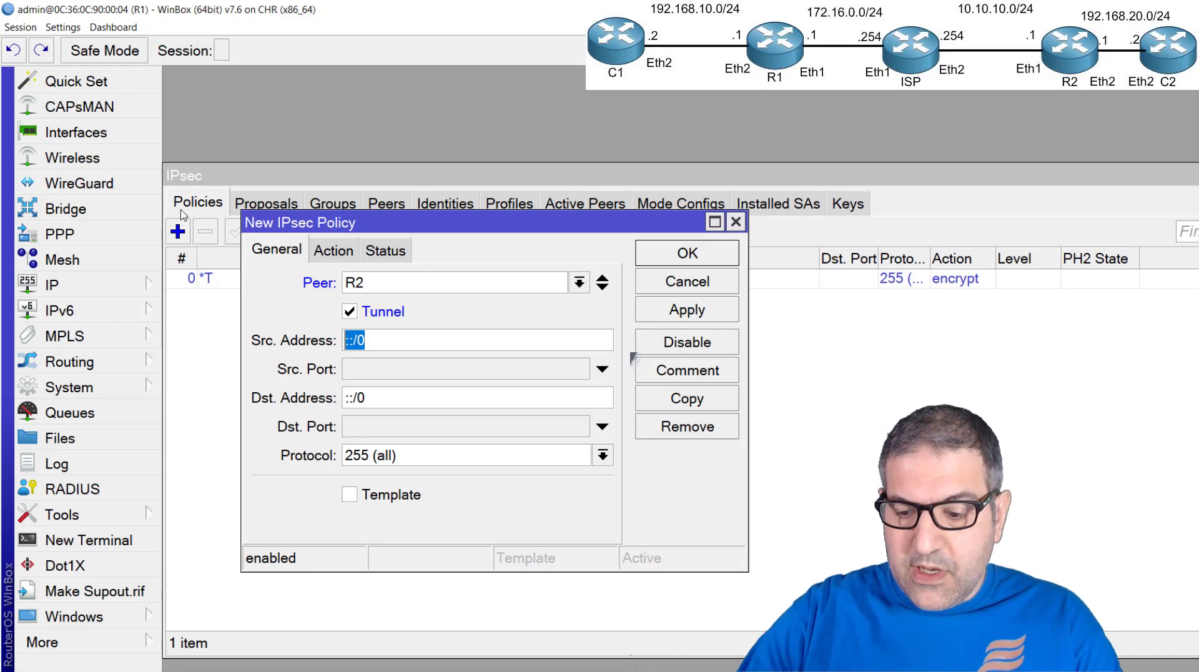
pyautogui.write('192.1')
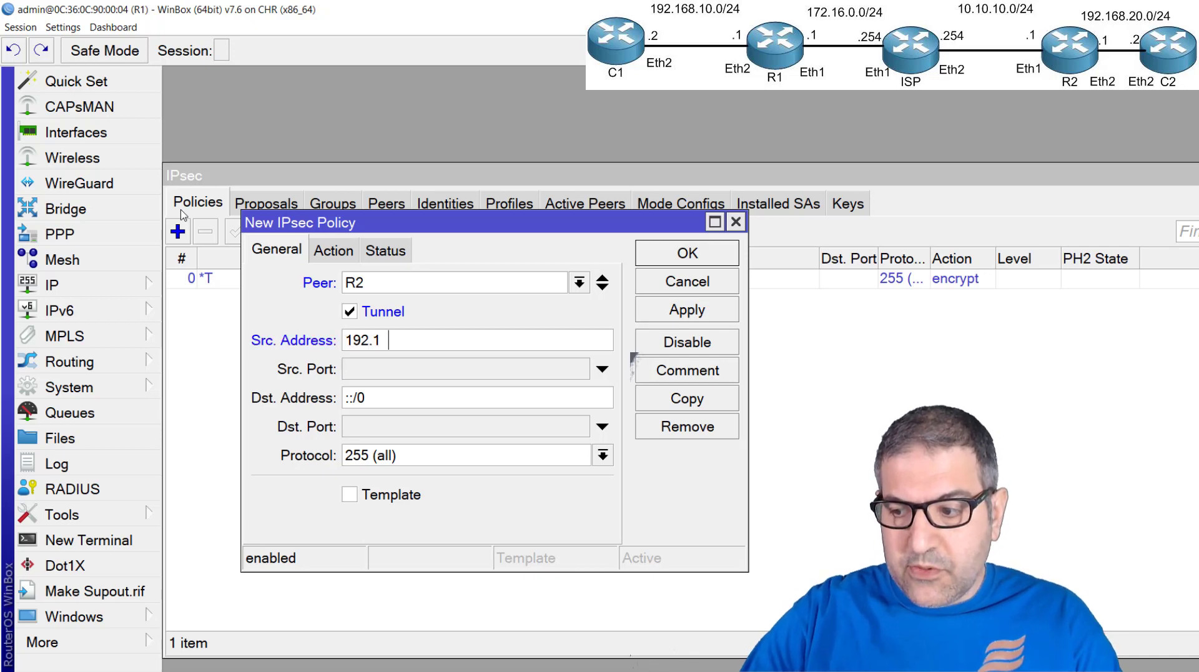
pyautogui.write('68.10.')
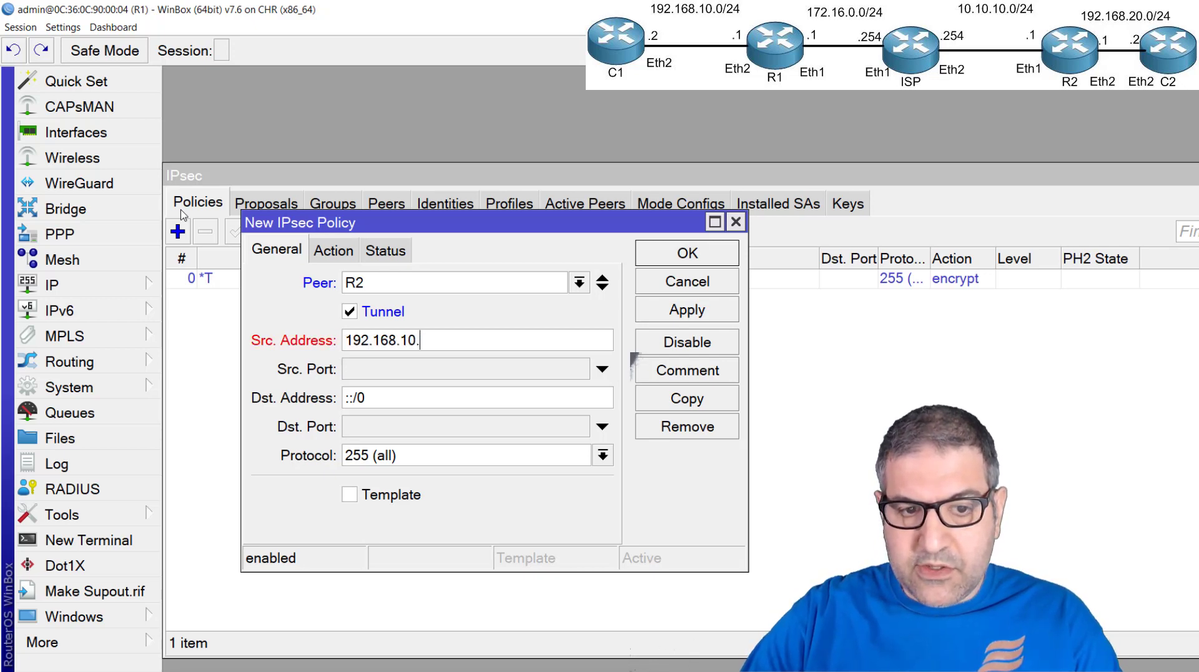
pyautogui.write('0/24')
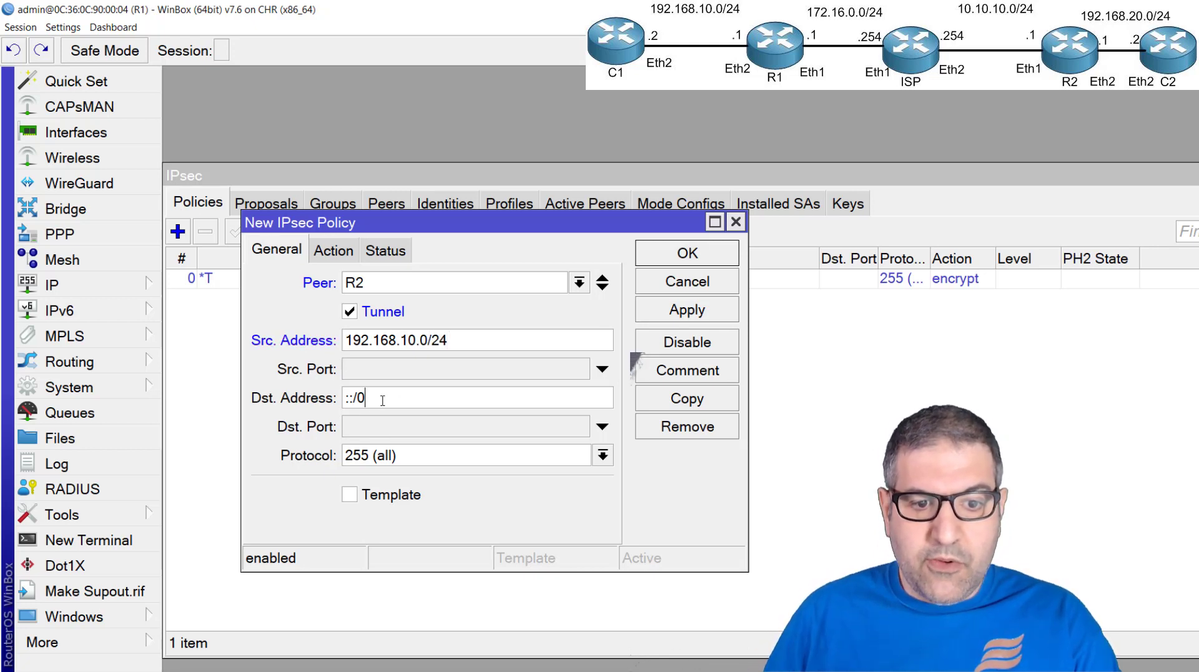
pyautogui.moveTo(383, 397); pyautogui.dragTo(181, 372)
pyautogui.write('1')
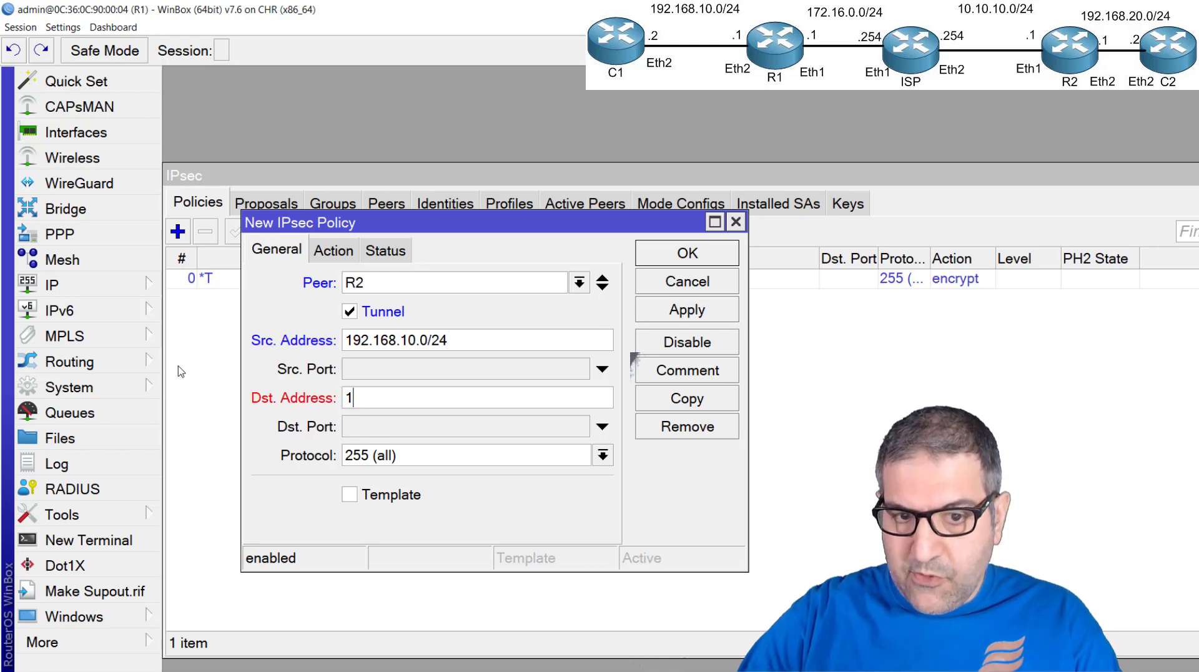
pyautogui.write('92.168.20.0')
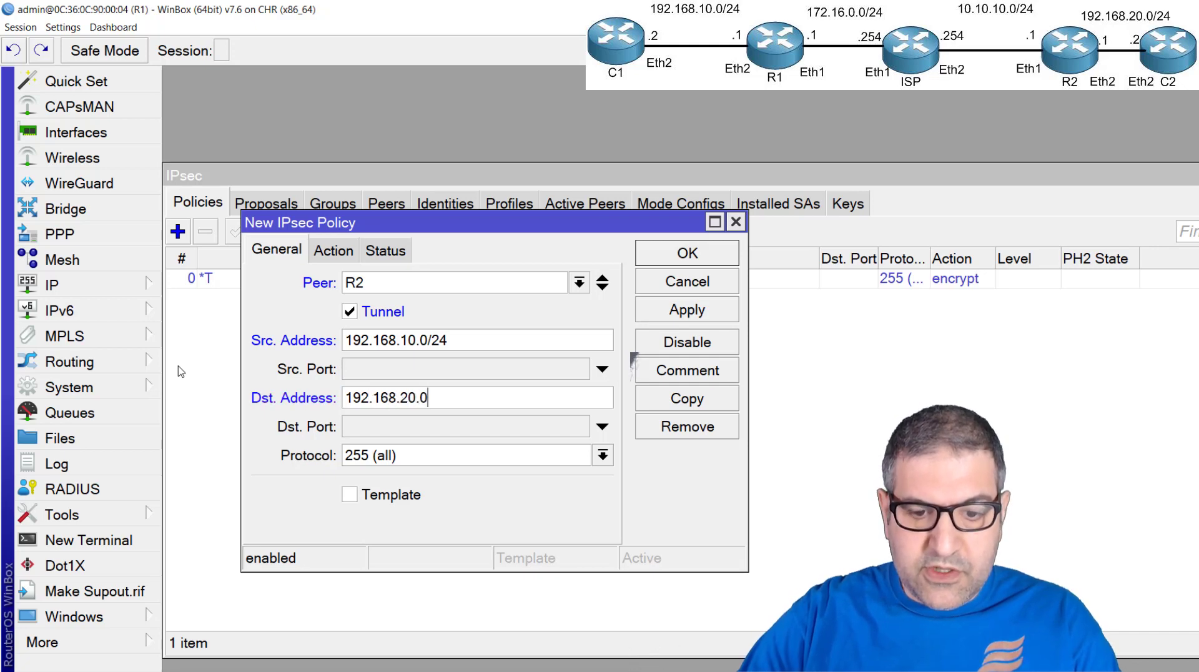
pyautogui.write('/24')
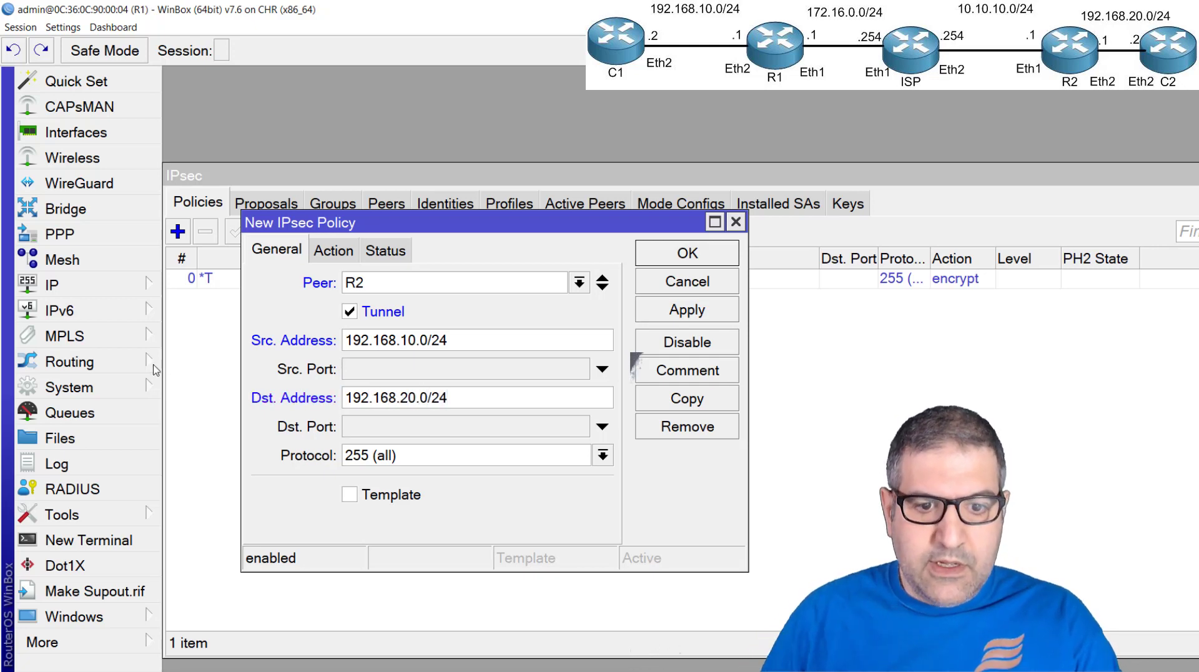
# Keep esp as the policy's IPsec protocol, assign proposal1, apply the policy and check its status before closing it
pyautogui.click(325, 251)
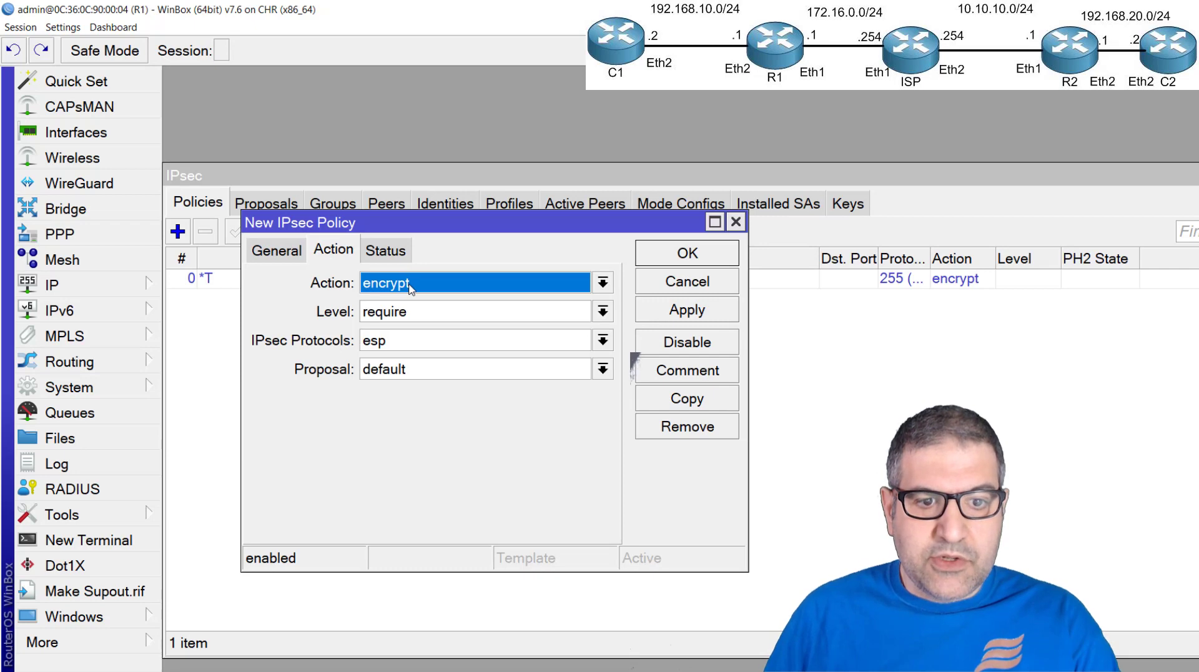
pyautogui.click(387, 343)
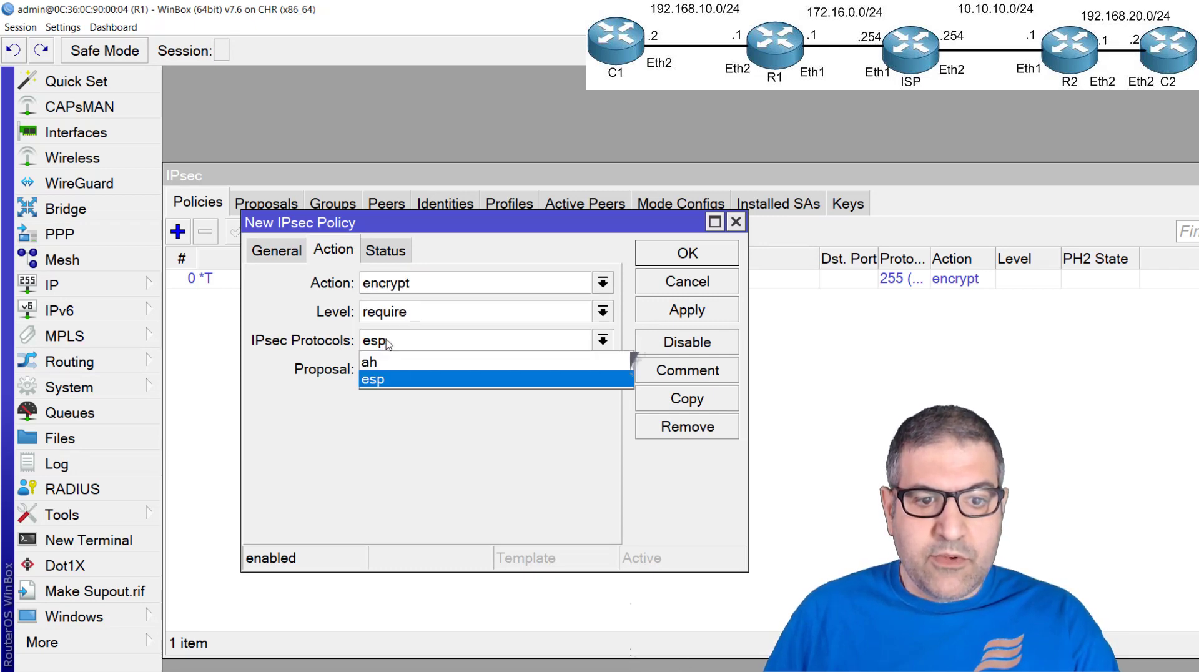
pyautogui.click(377, 380)
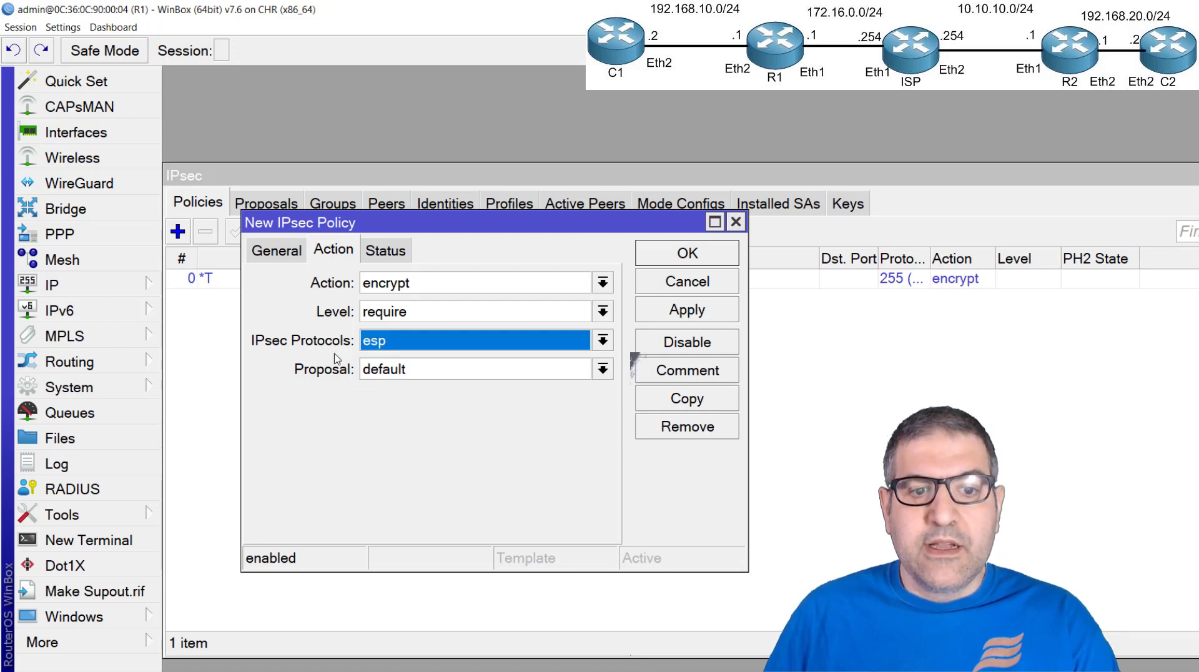
pyautogui.click(399, 341)
pyautogui.click(392, 342)
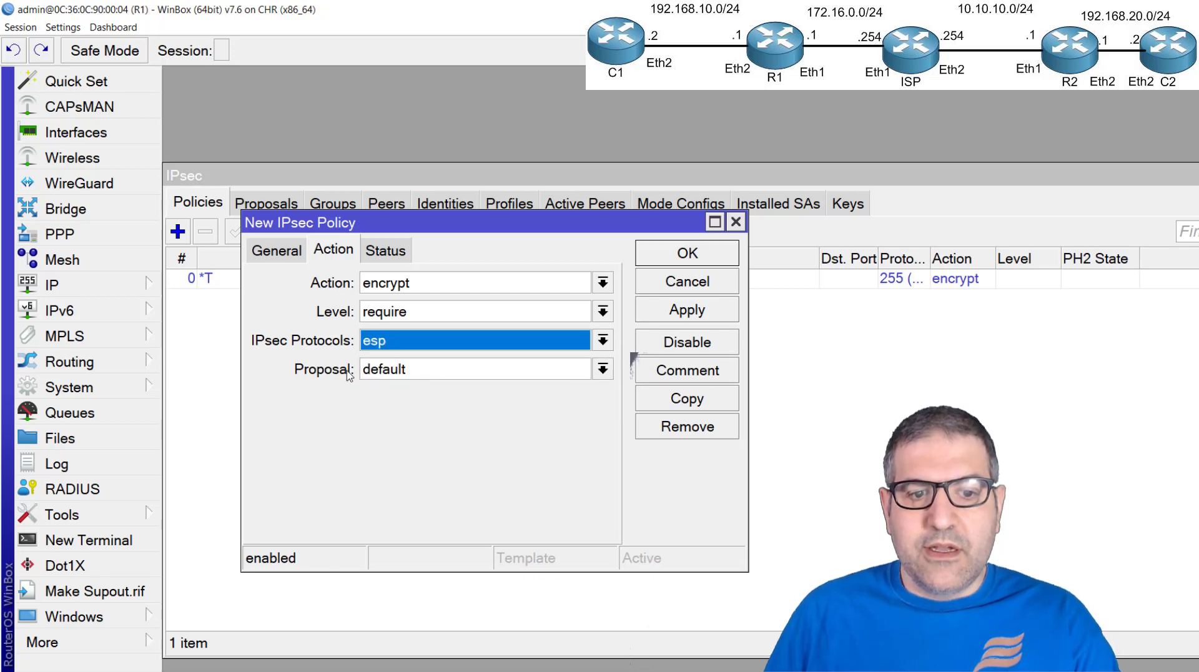
pyautogui.click(411, 371)
pyautogui.click(414, 410)
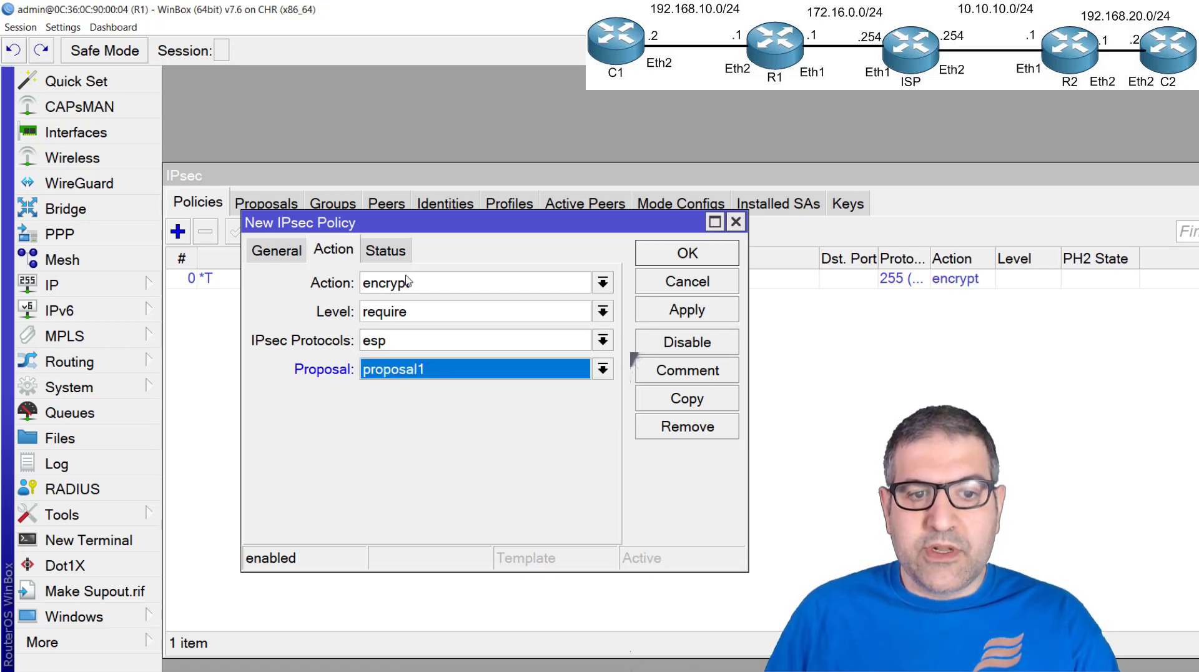
pyautogui.click(687, 318)
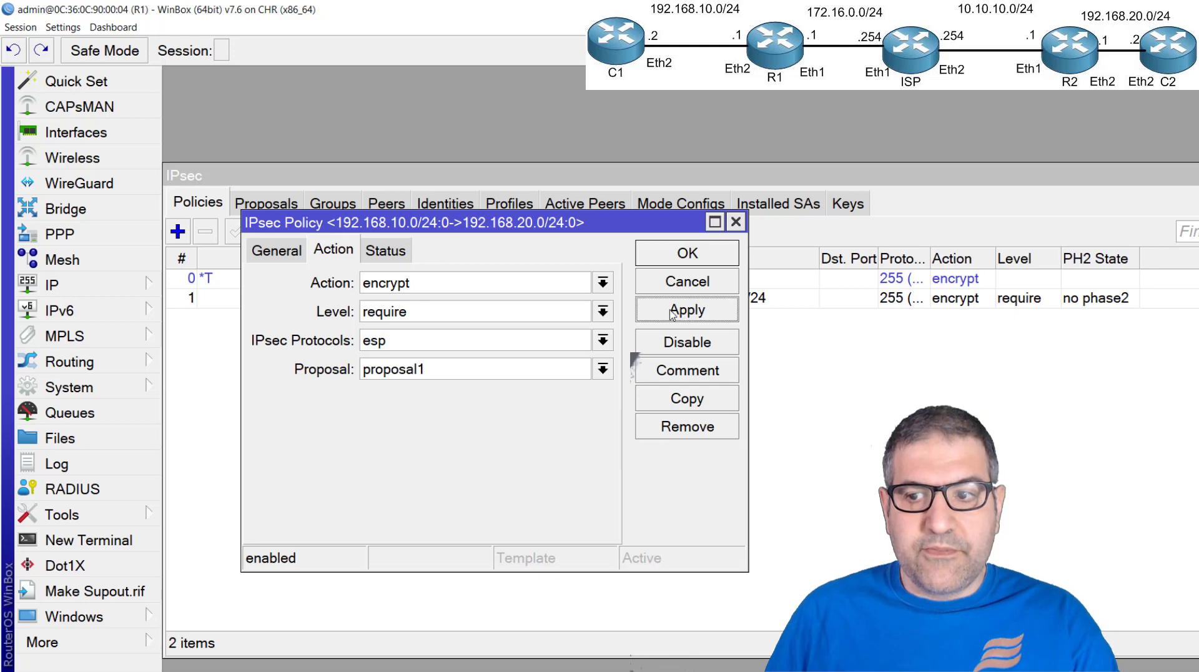
pyautogui.click(384, 253)
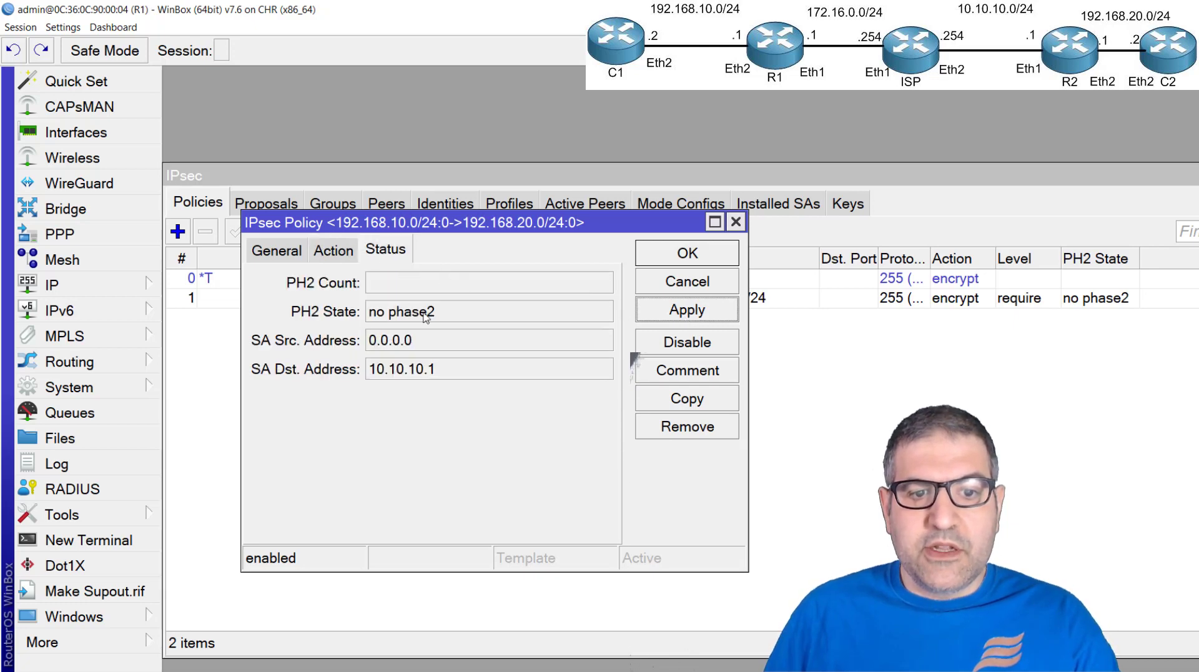
pyautogui.click(735, 222)
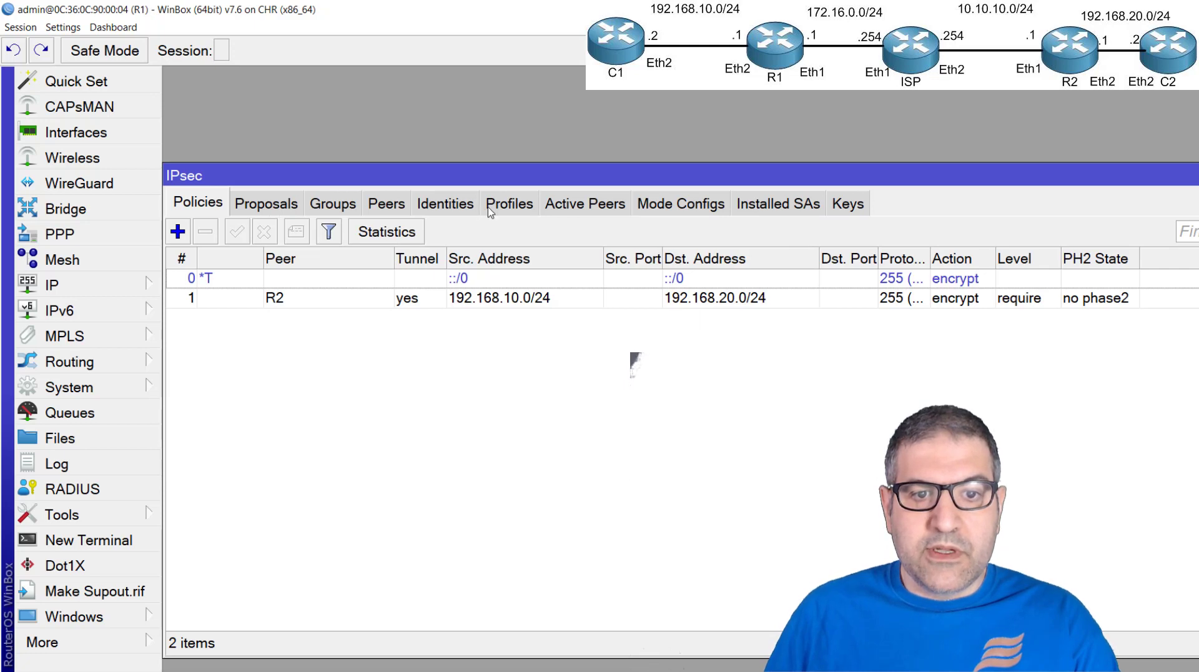
# Check the state of R1's connection to the remote router among the active IPsec peers
pyautogui.click(517, 212)
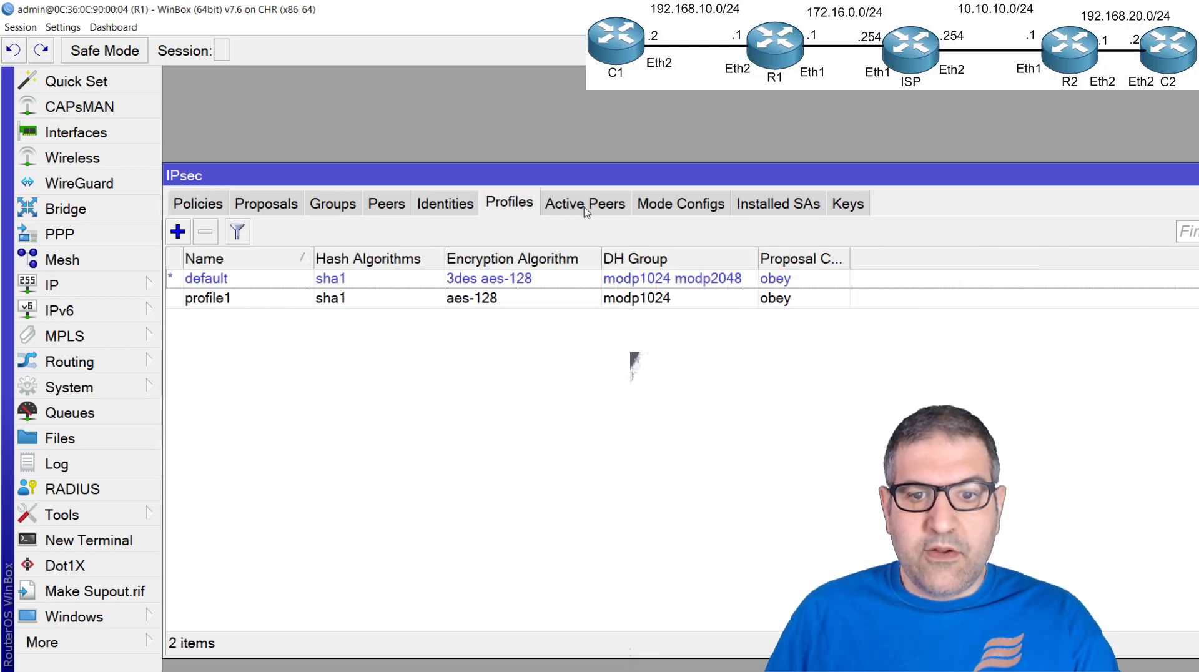
pyautogui.click(600, 209)
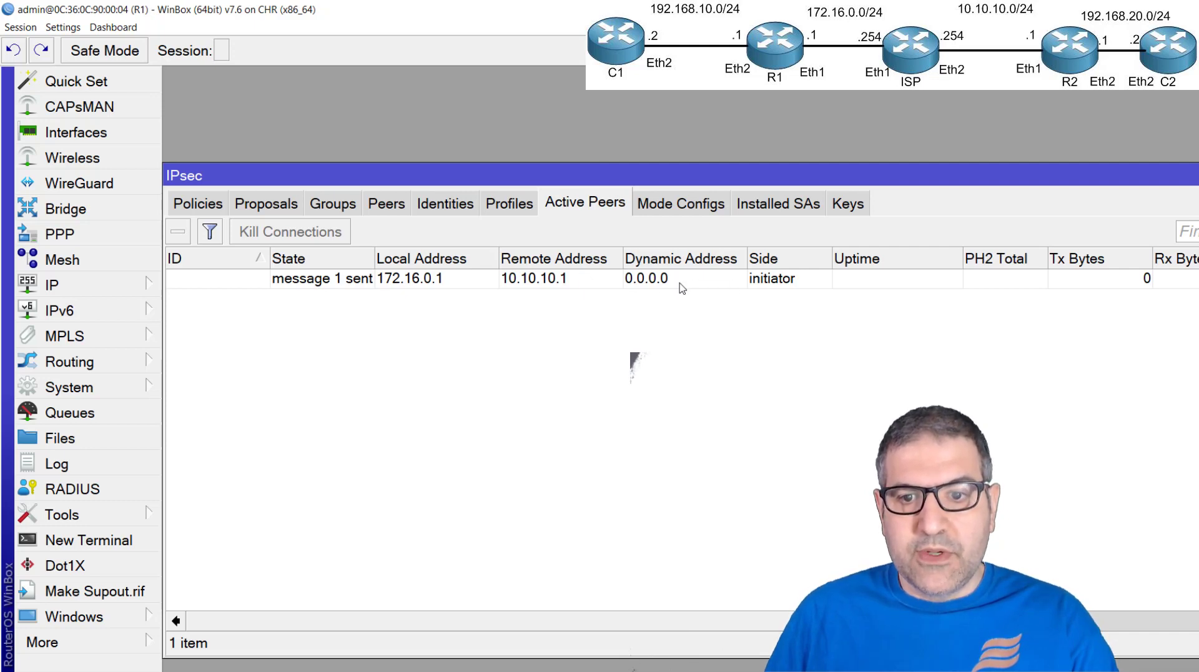
pyautogui.click(769, 281)
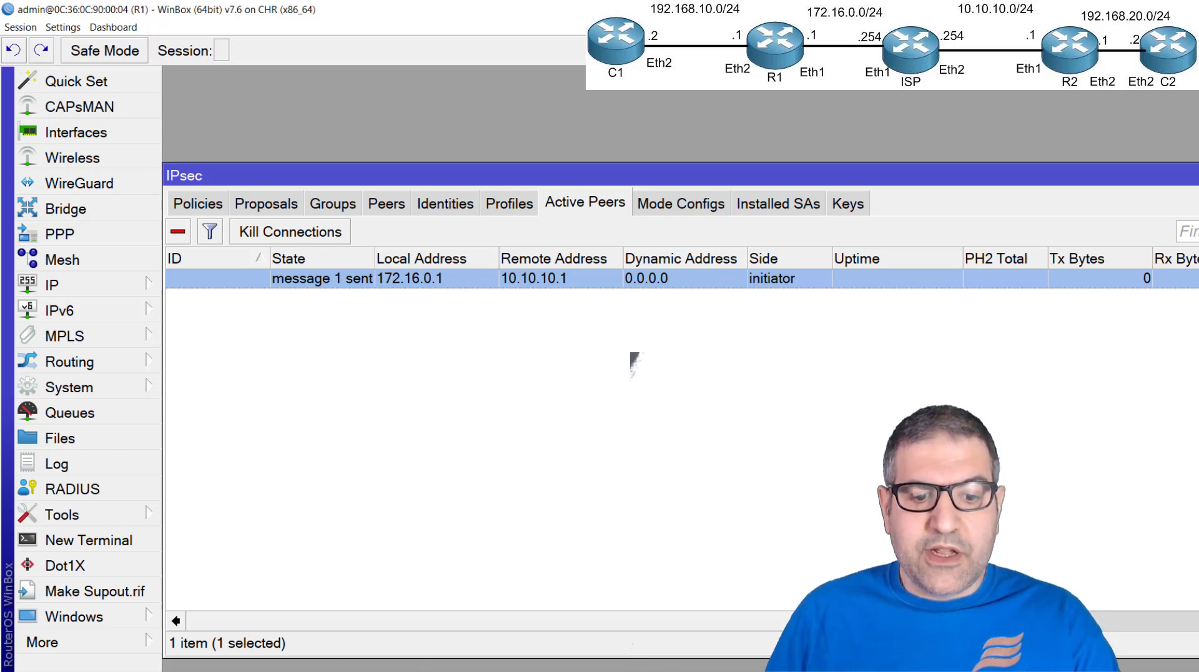
# Switch to the C2 session, ping 192.168.10.2 from a new terminal, and stop the ping
pyautogui.hotkey('alt', 'Tab')
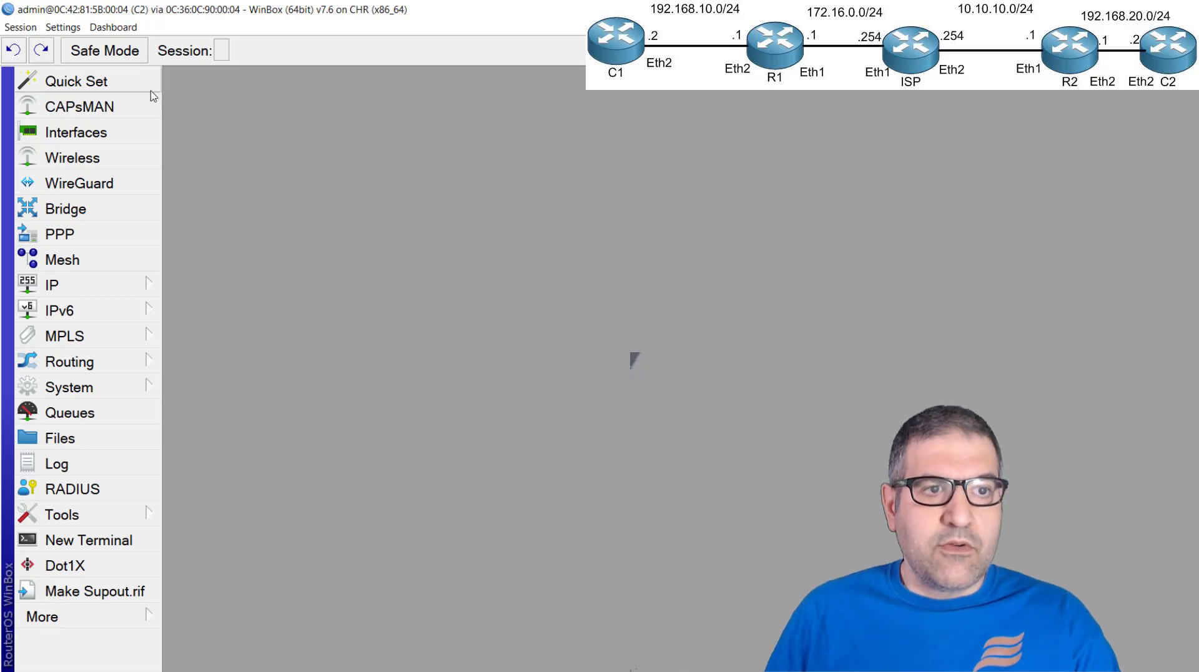
pyautogui.click(116, 541)
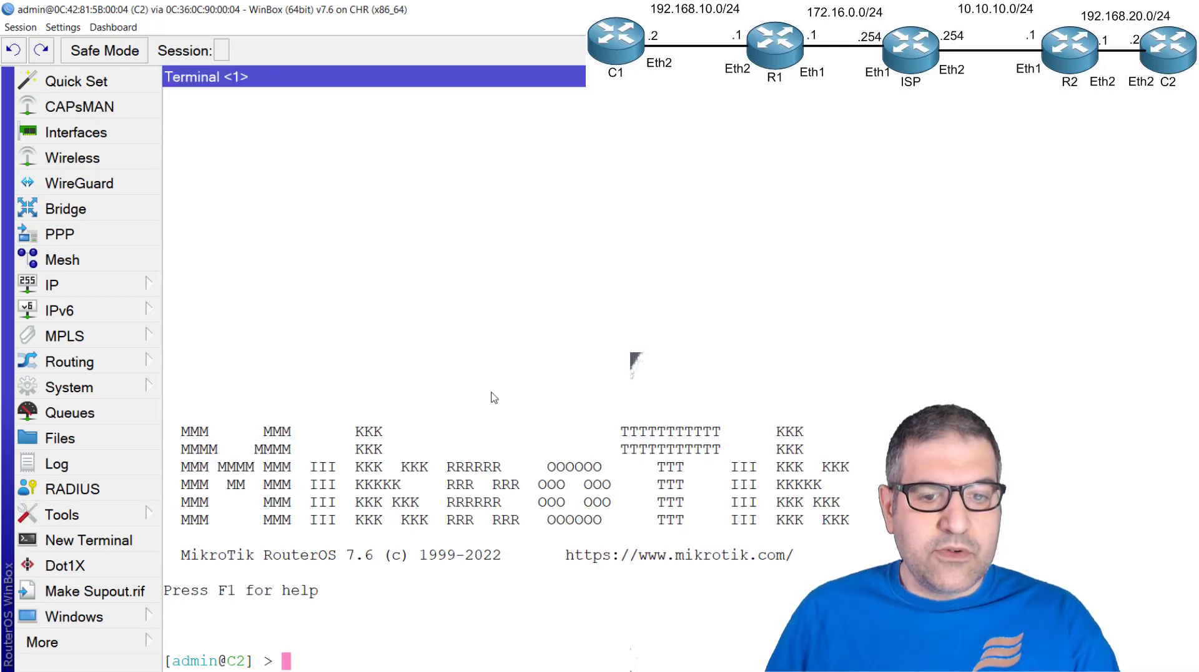
pyautogui.write('ping ')
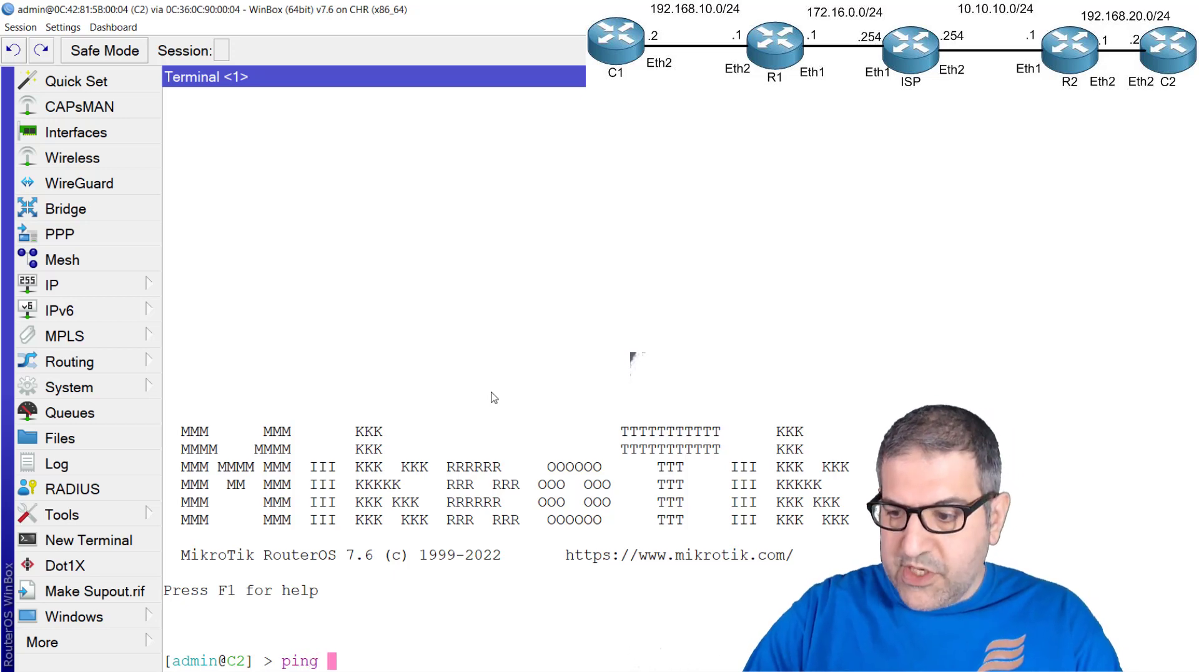
pyautogui.write('192.168.1')
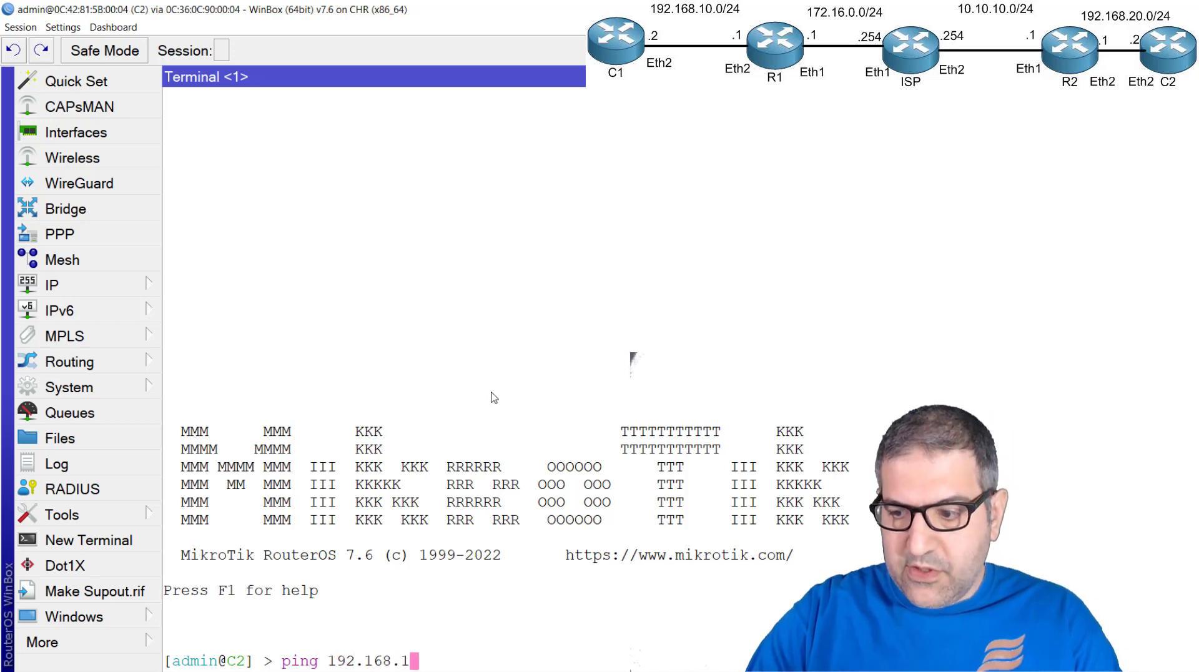
pyautogui.write('0.2')
pyautogui.press('Return')
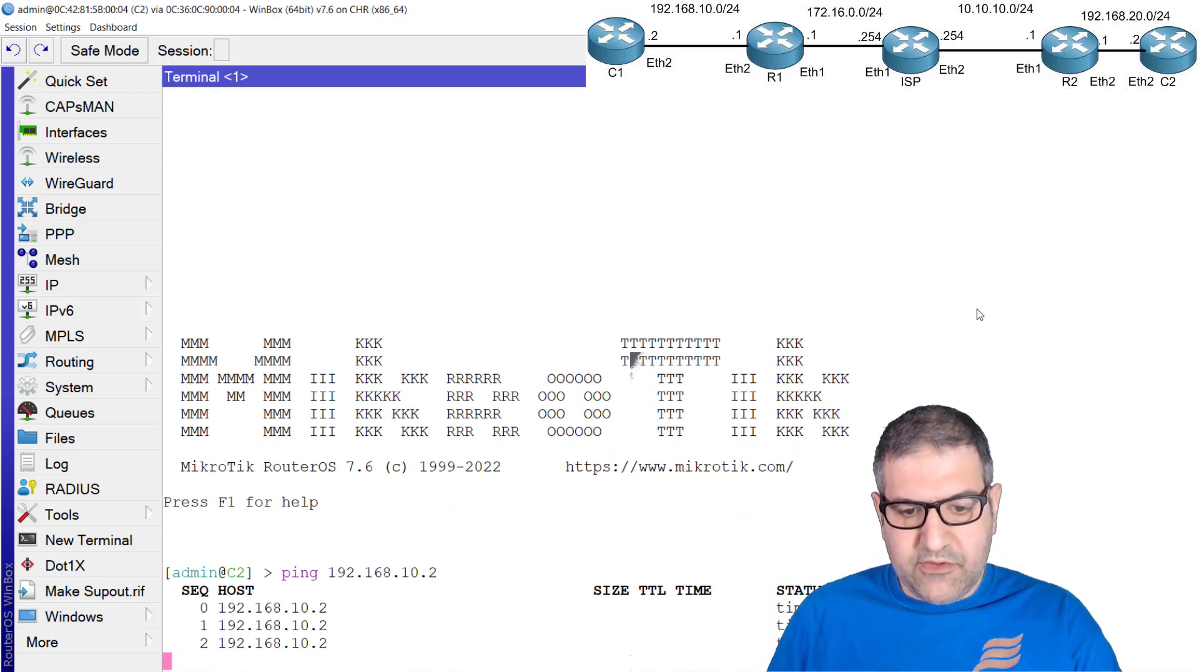
pyautogui.hotkey('ctrl', 'c')
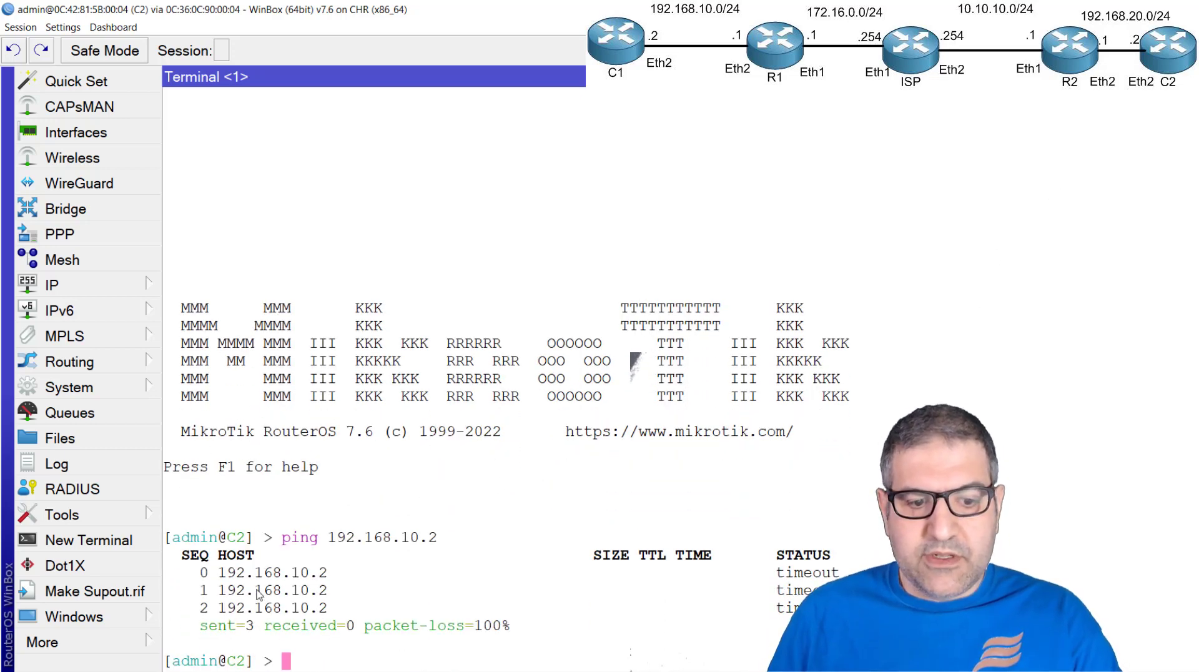
# Switch to the R2 session and add IPsec profile profile1 with sha1 hashing, only aes-128 encryption and only DH group modp1024
pyautogui.hotkey('alt', 'Tab')
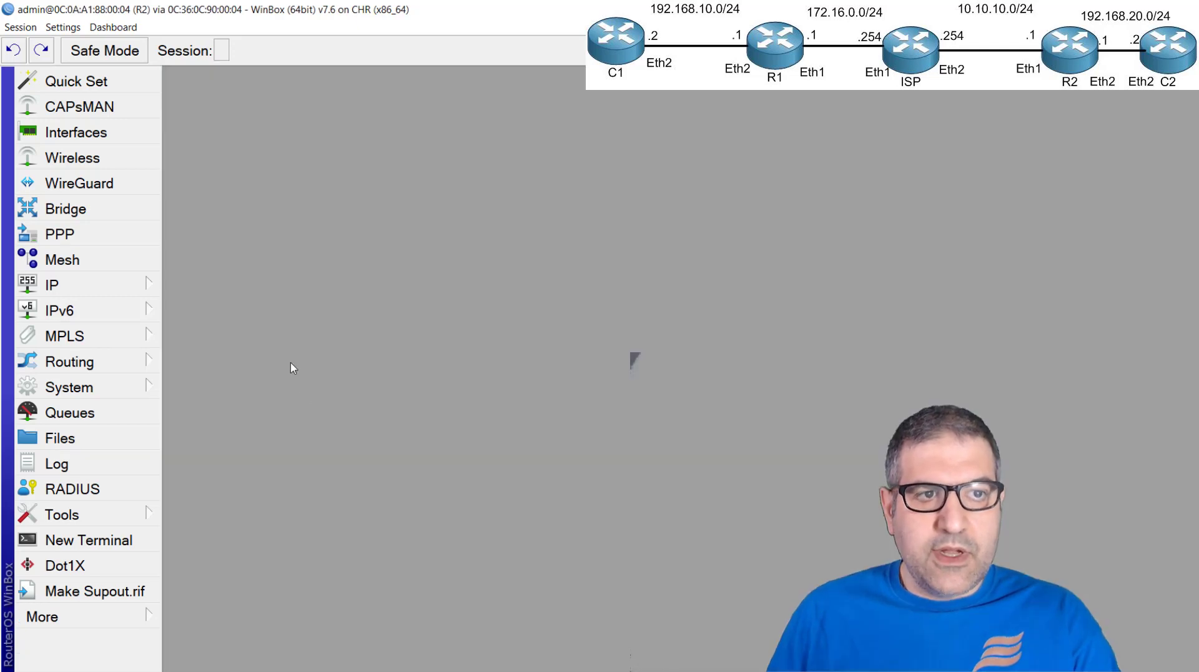
pyautogui.click(104, 286)
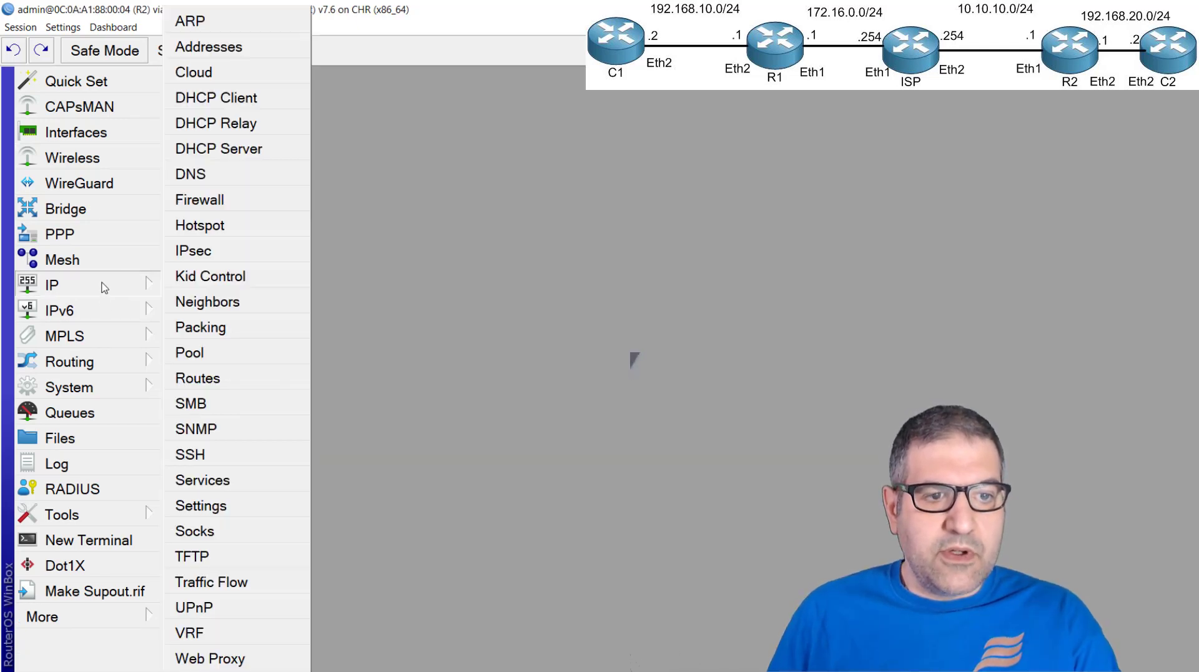
pyautogui.click(249, 252)
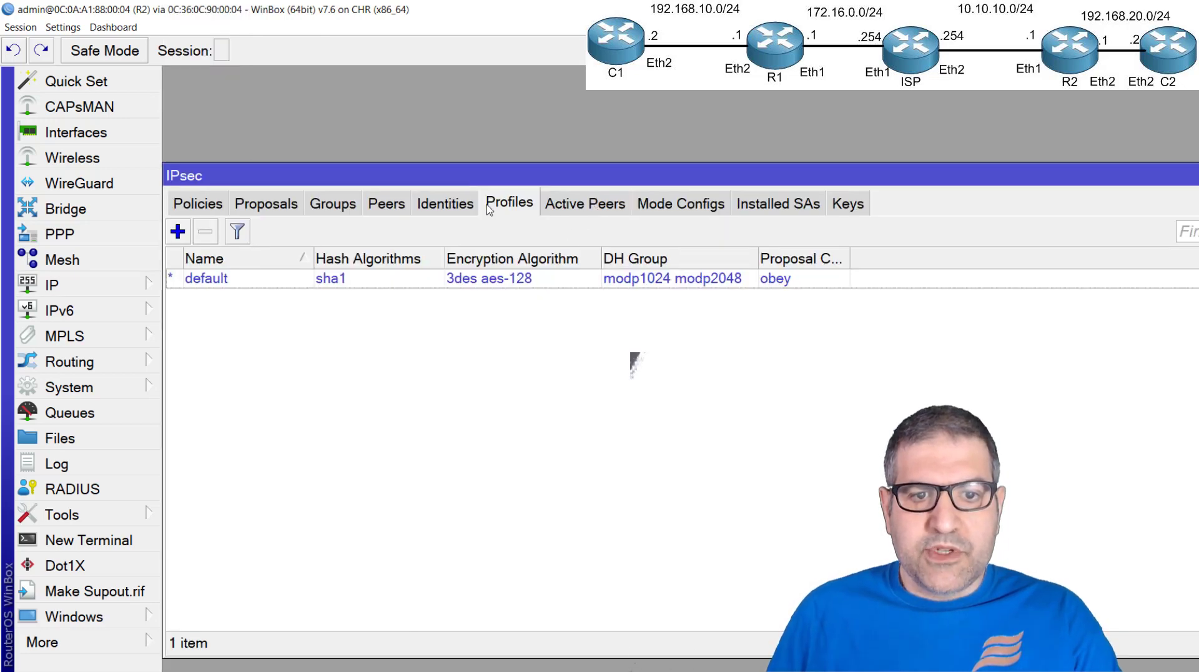
pyautogui.click(177, 232)
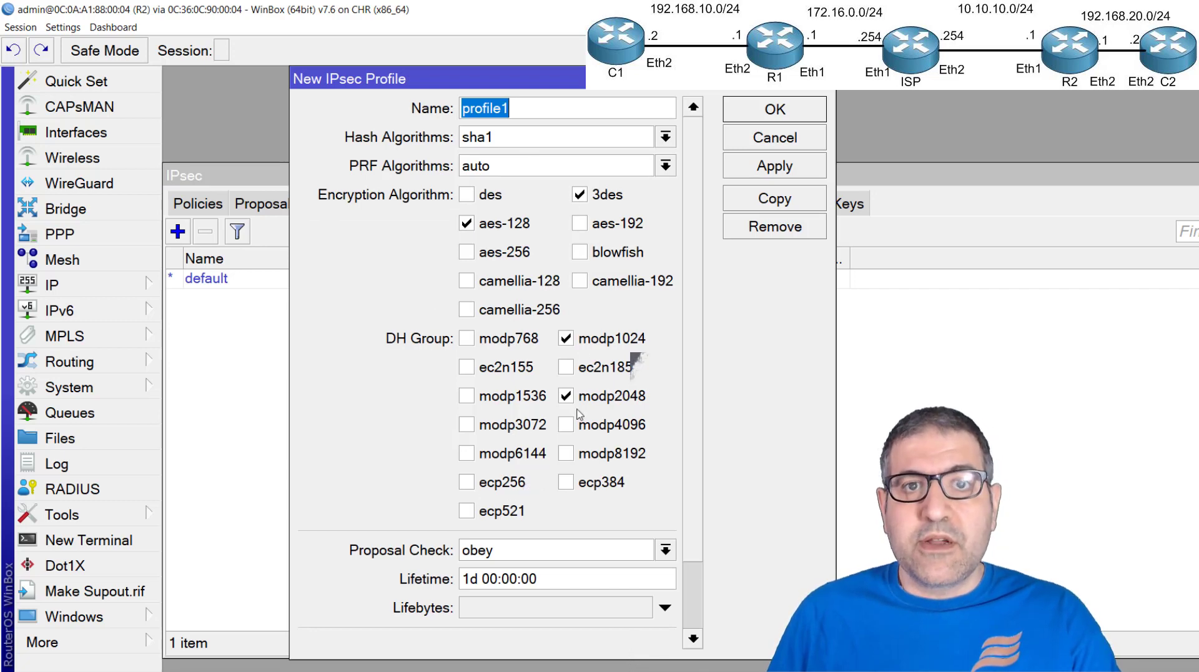
pyautogui.click(580, 196)
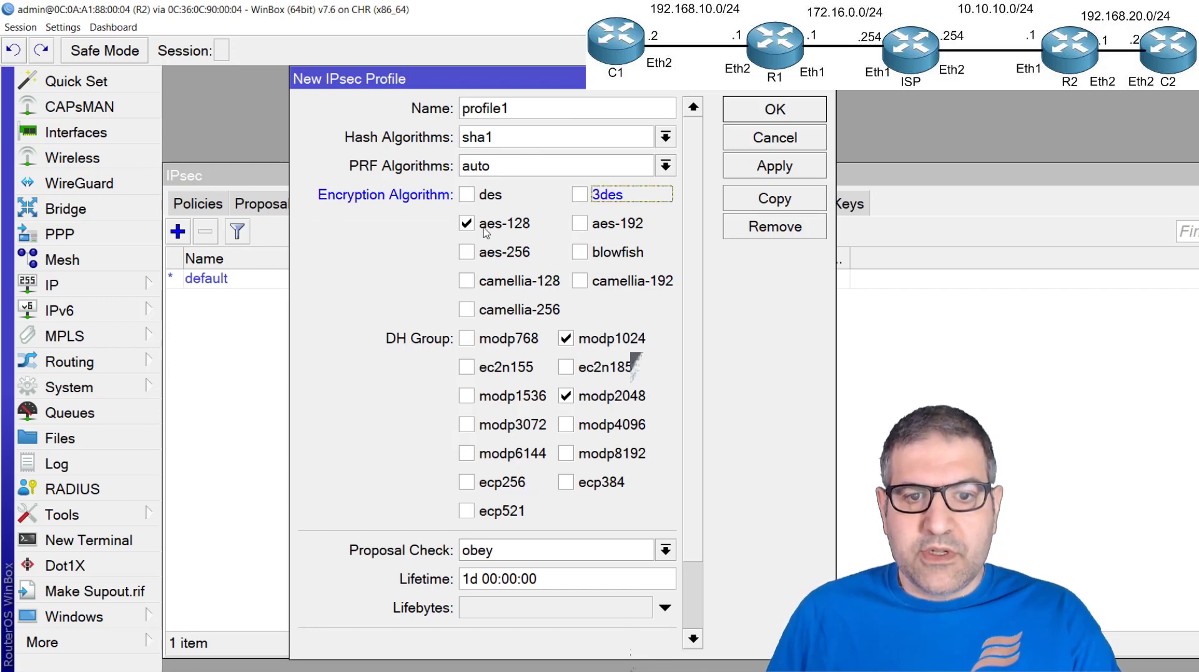
pyautogui.click(568, 397)
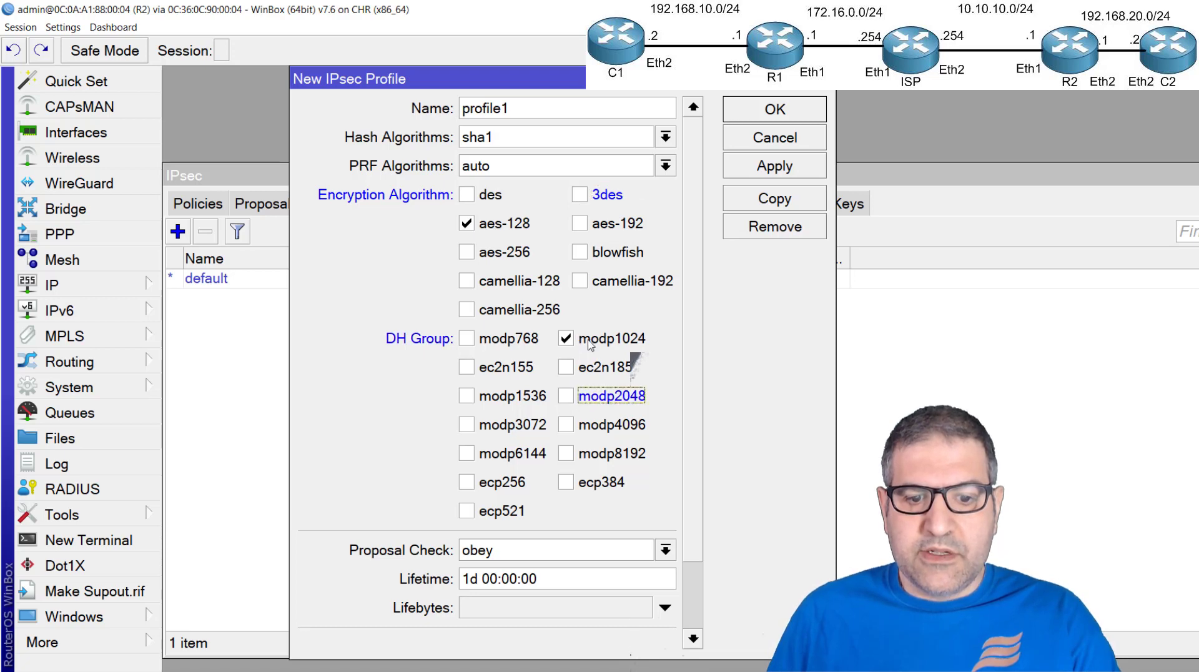
pyautogui.click(498, 138)
pyautogui.click(499, 138)
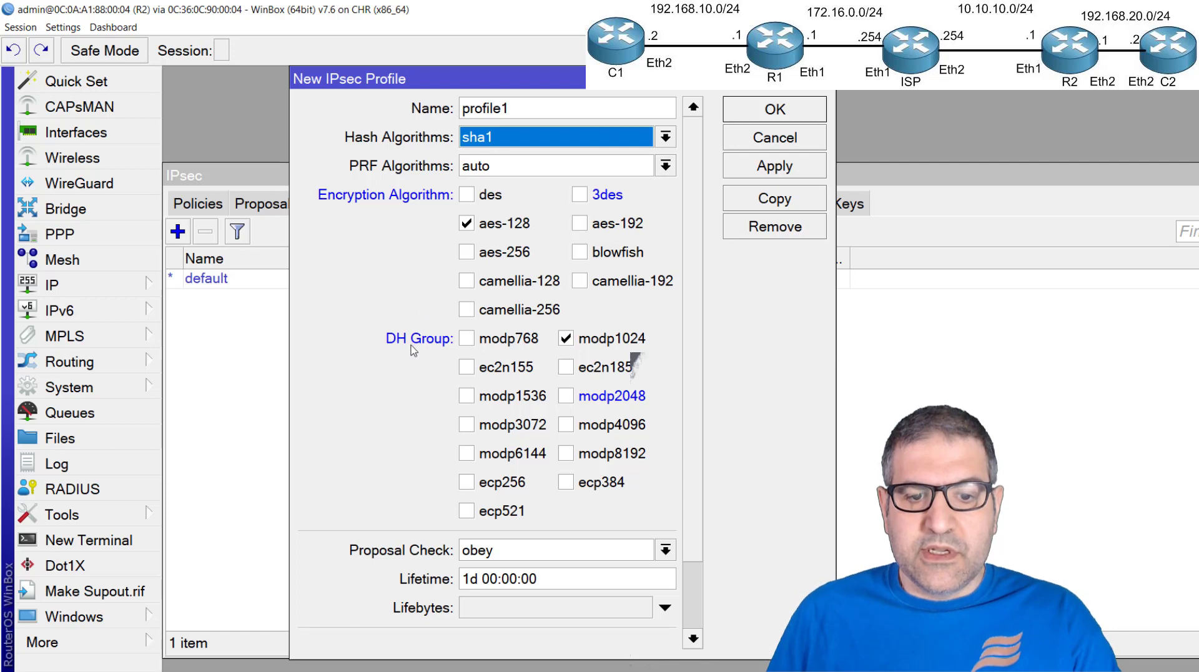
pyautogui.scroll(-3, 407, 377)
pyautogui.click(738, 107)
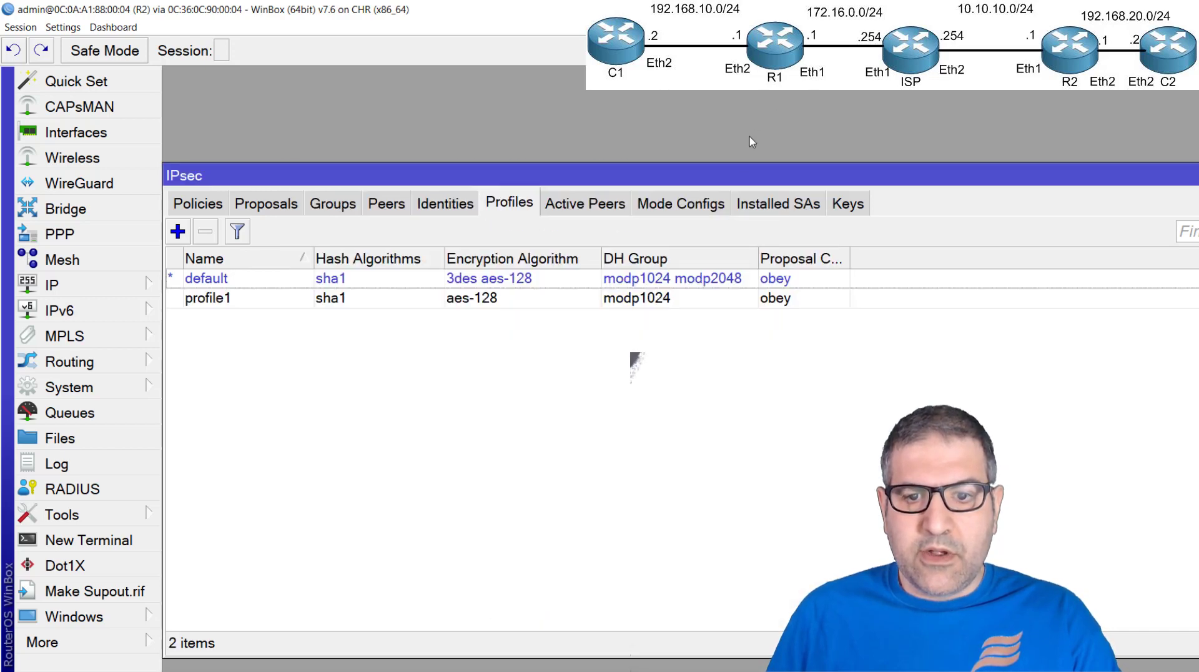
# Start a new IPsec peer on R2, naming it R1 and setting its address to 172.16.0.1
pyautogui.click(598, 211)
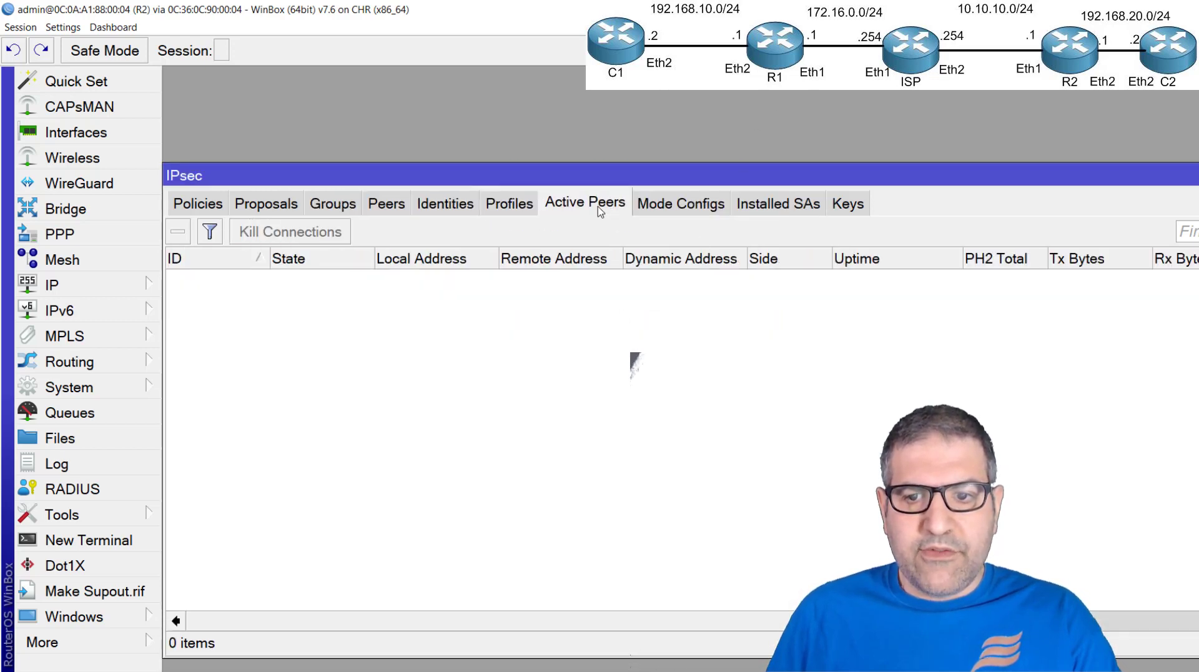
pyautogui.click(524, 205)
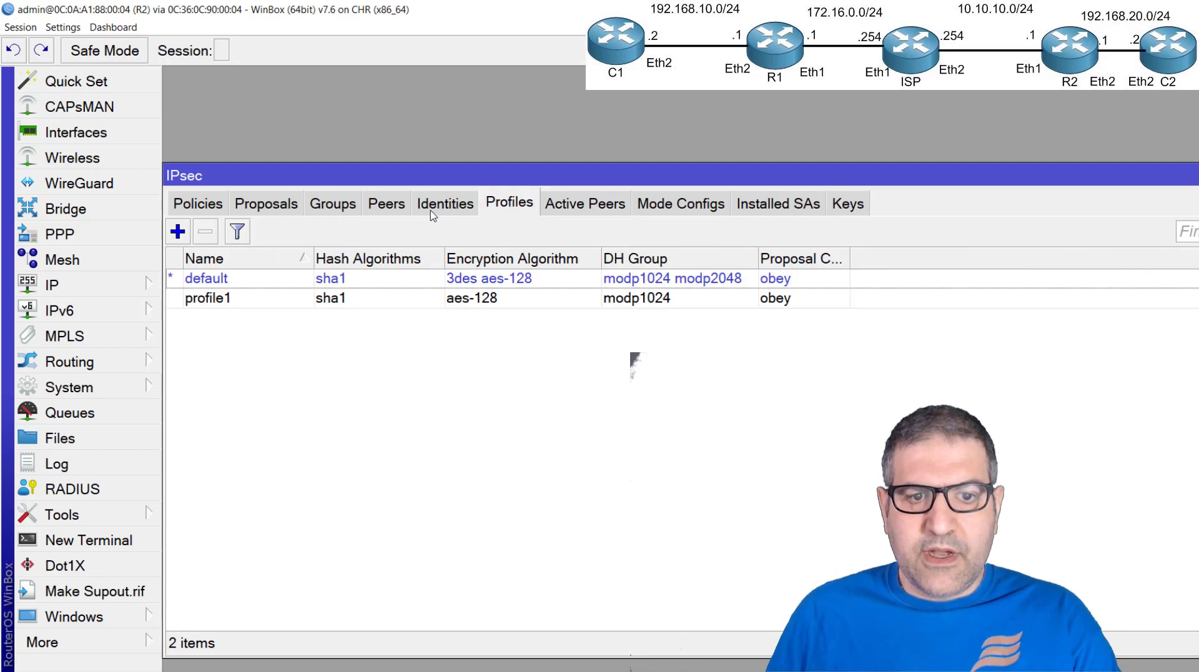
pyautogui.click(387, 204)
pyautogui.click(178, 232)
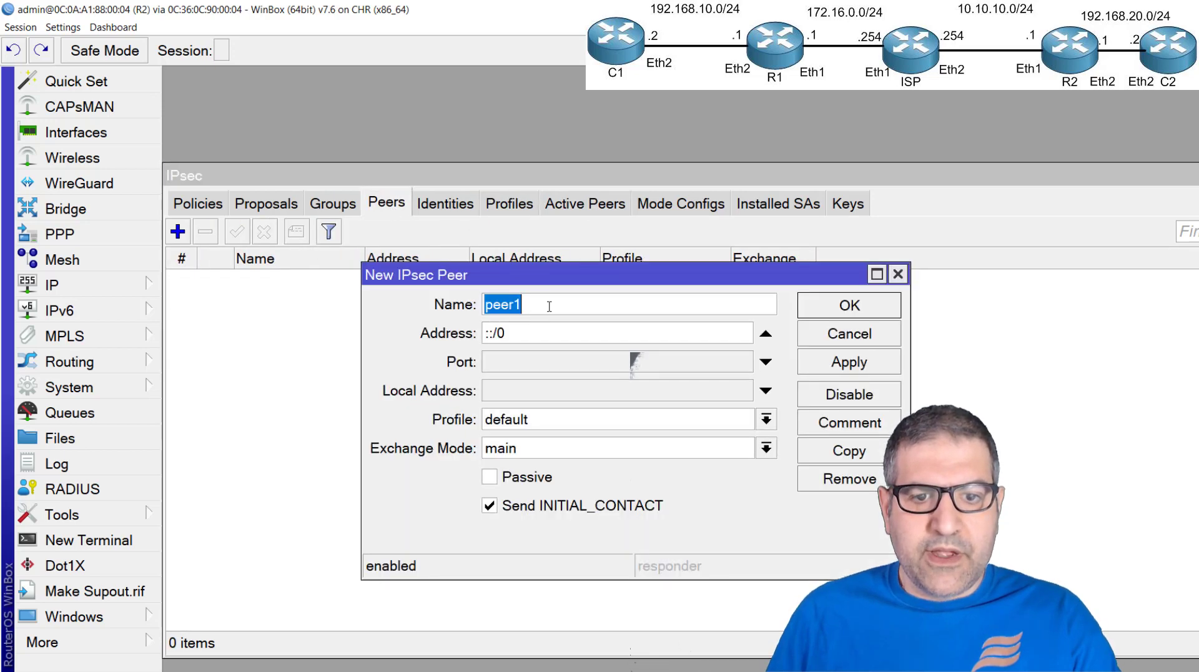
pyautogui.write('R1')
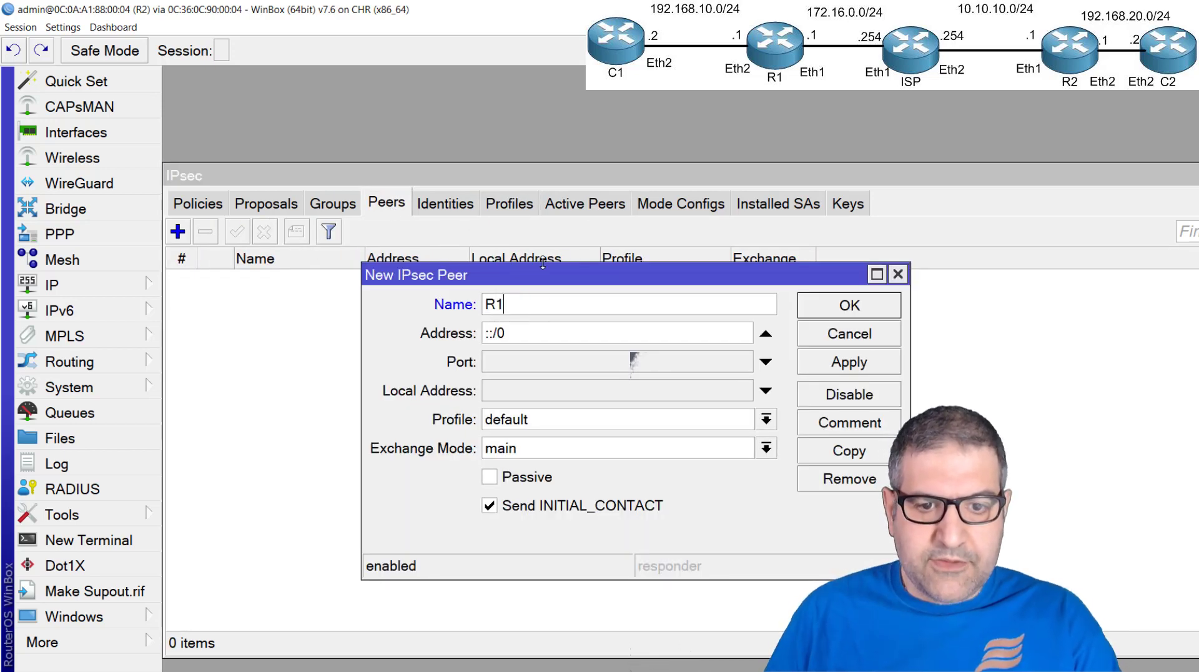
pyautogui.press('Tab')
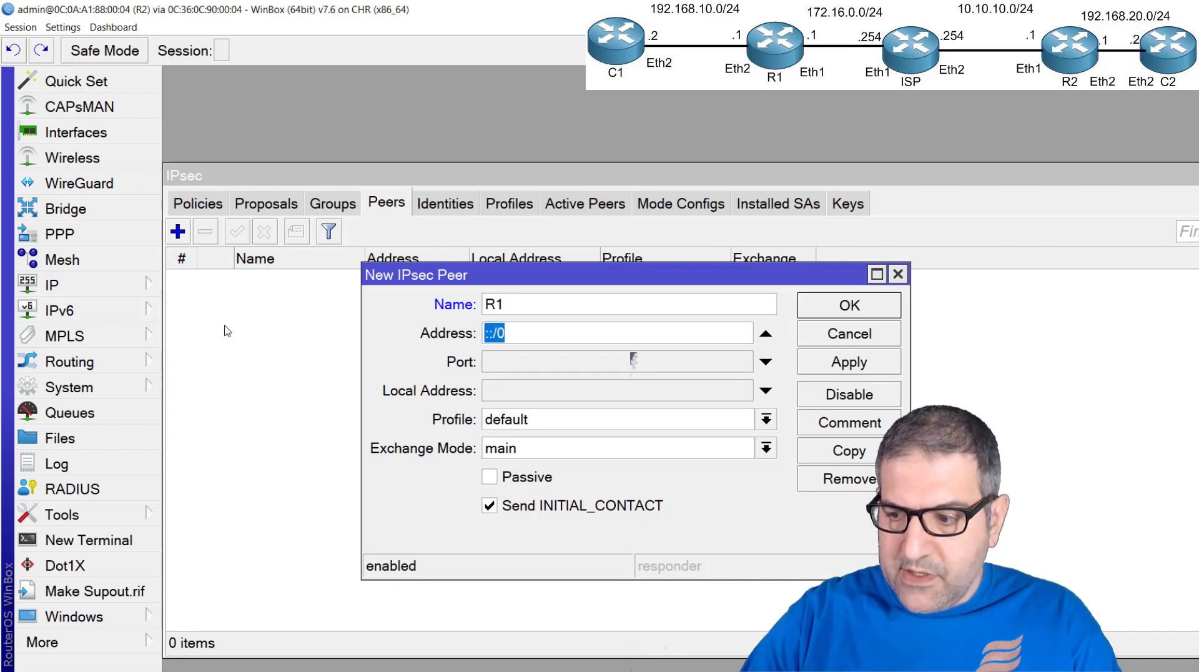
pyautogui.write('172.')
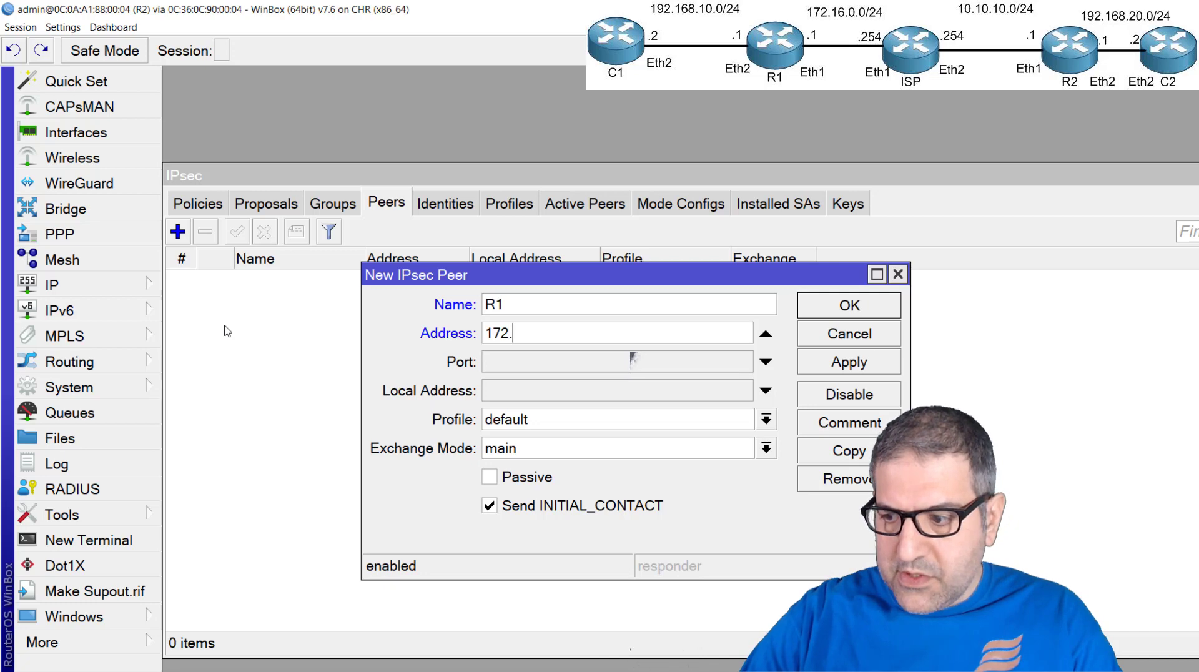
pyautogui.write('163.')
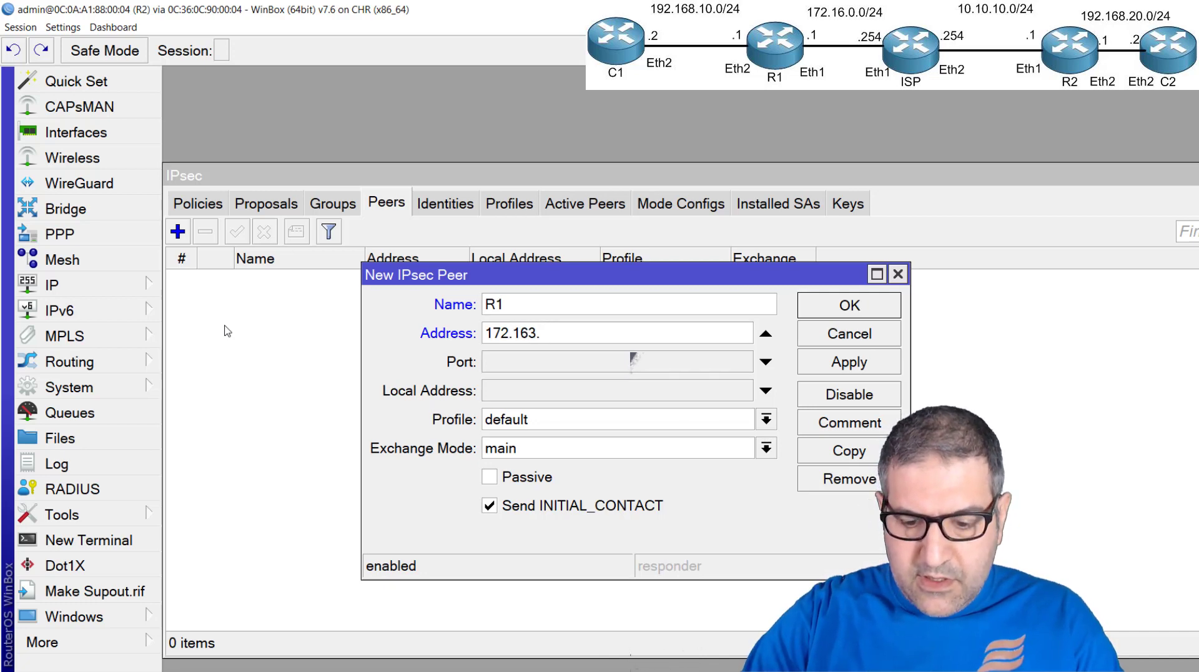
pyautogui.press('BackSpace')
pyautogui.press('BackSpace')
pyautogui.write('.0.1')
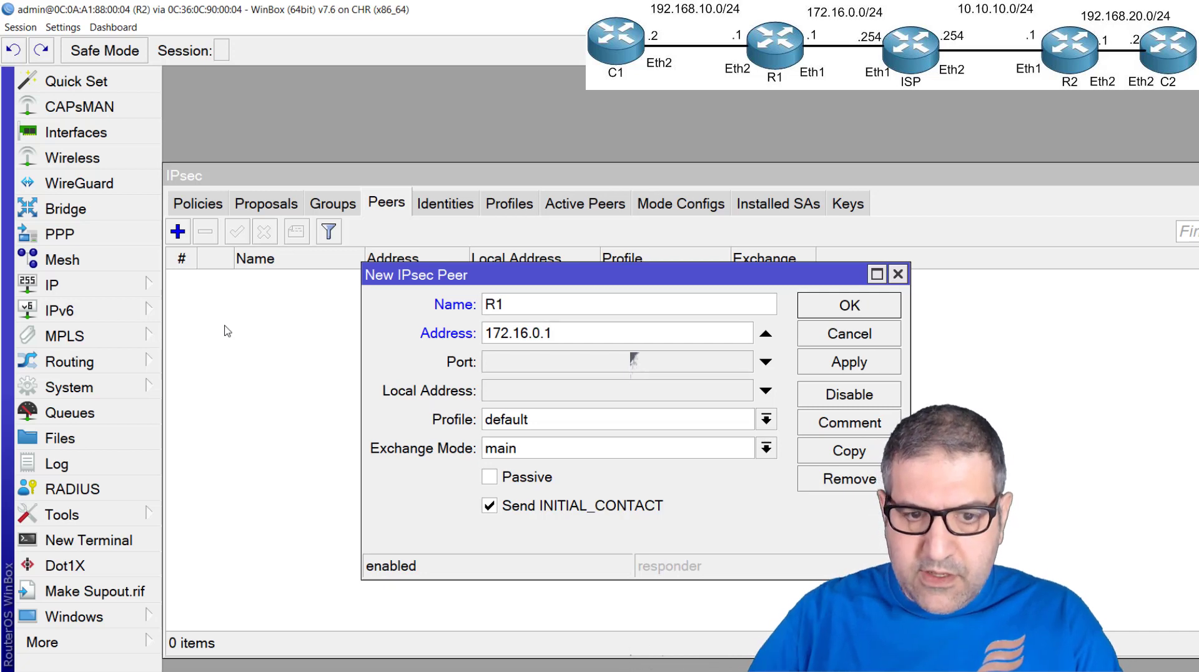
# Assign profile1 to the new peer, keep main as its exchange mode, and save it
pyautogui.click(512, 424)
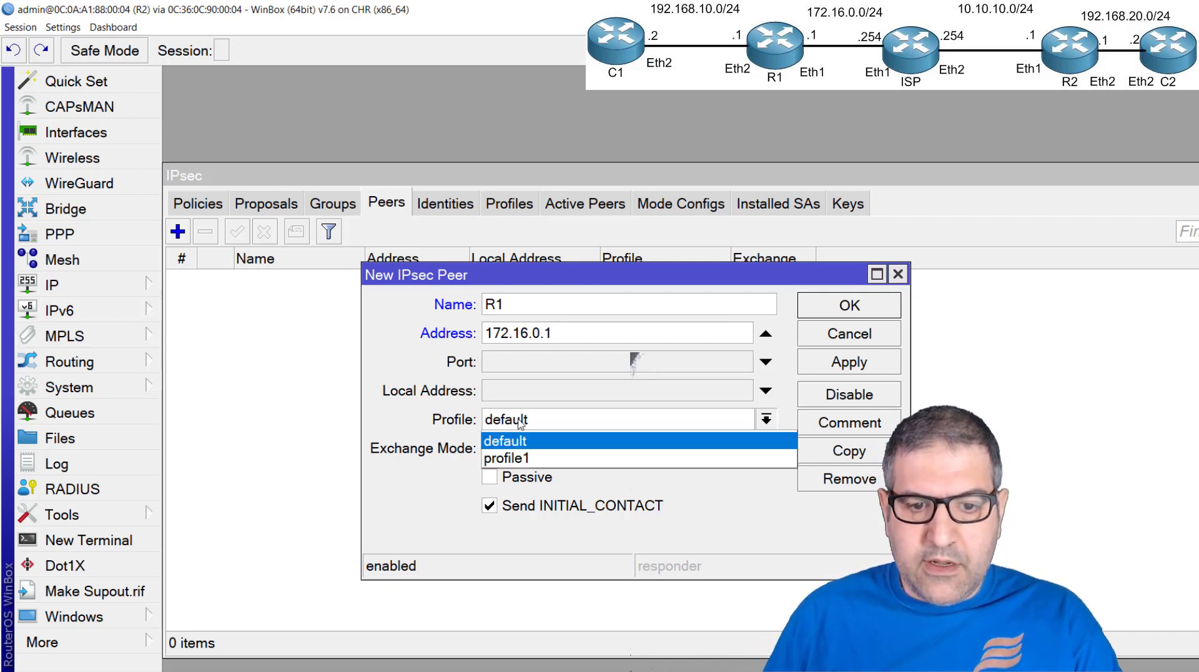
pyautogui.click(522, 459)
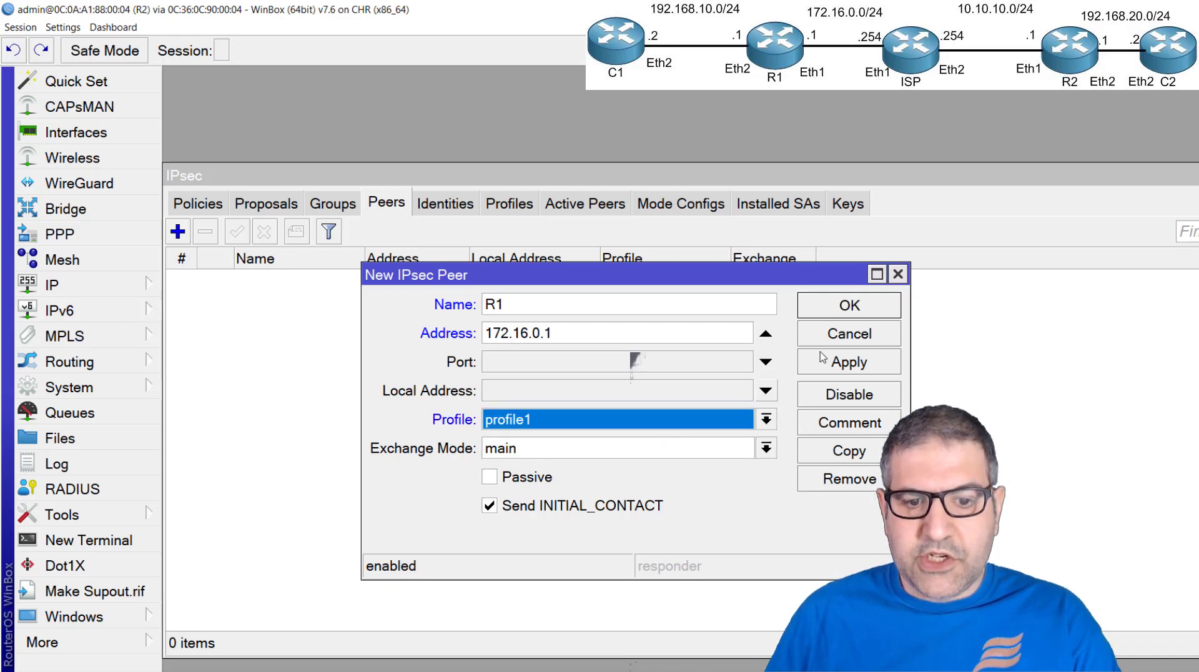
pyautogui.click(846, 308)
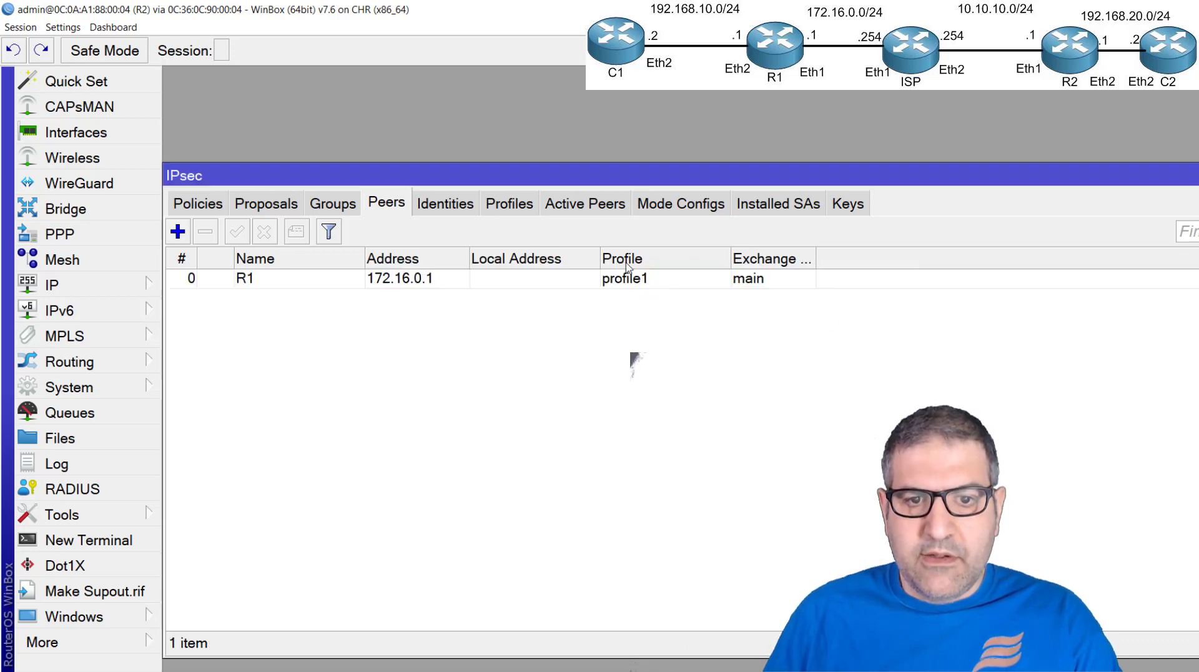
# Add an IPsec identity for peer R1 with pre shared key authentication, enter the shared secret, and save it
pyautogui.click(571, 208)
pyautogui.click(502, 210)
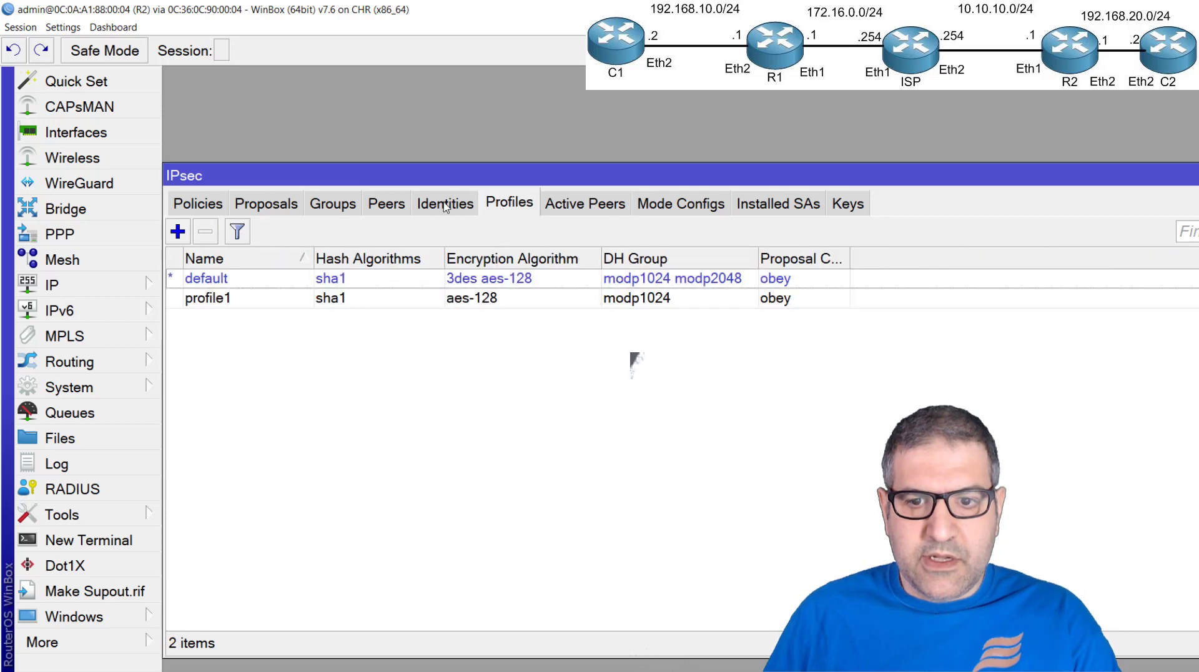
pyautogui.click(446, 207)
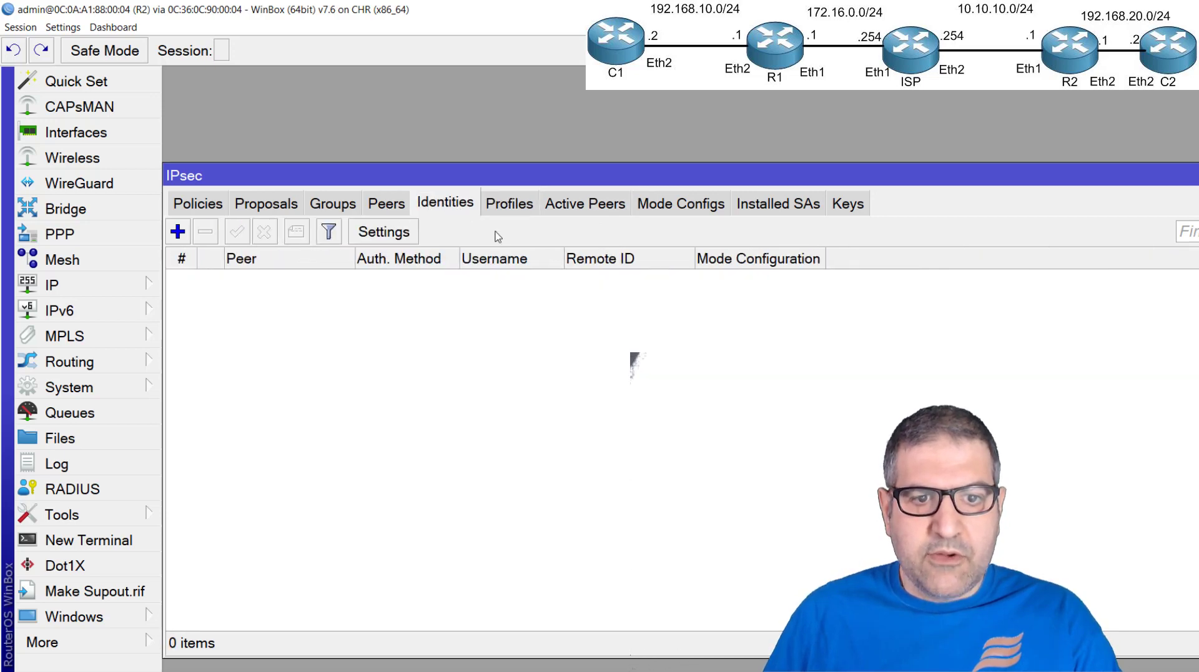
pyautogui.click(178, 233)
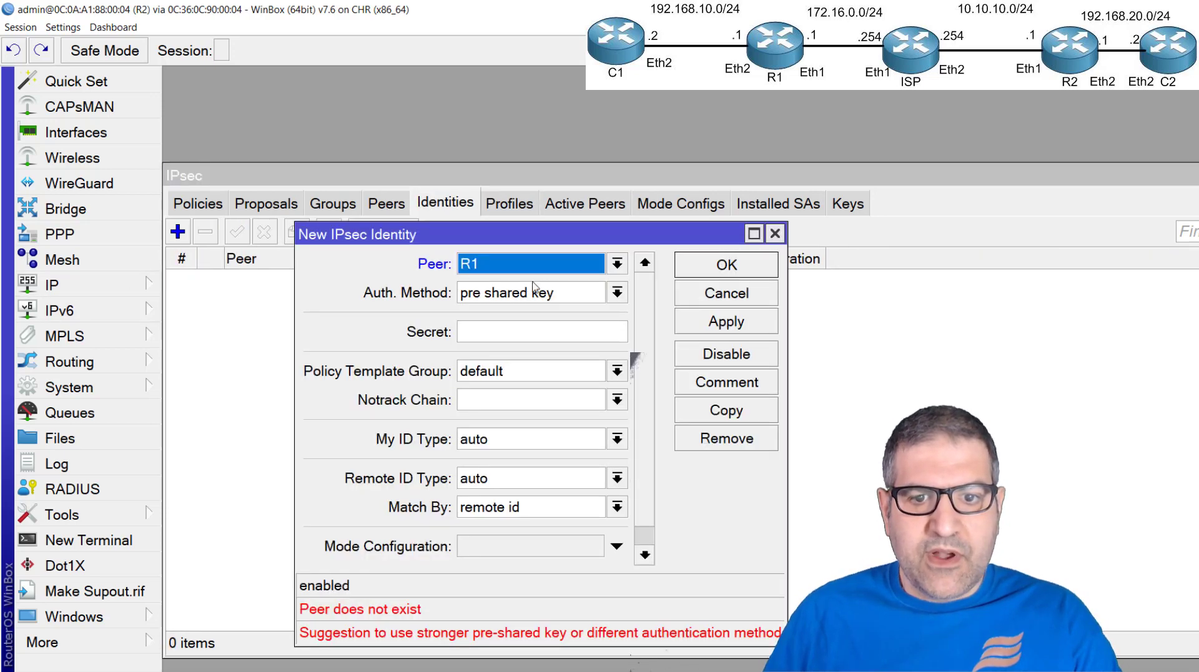
pyautogui.click(520, 326)
pyautogui.write('12345')
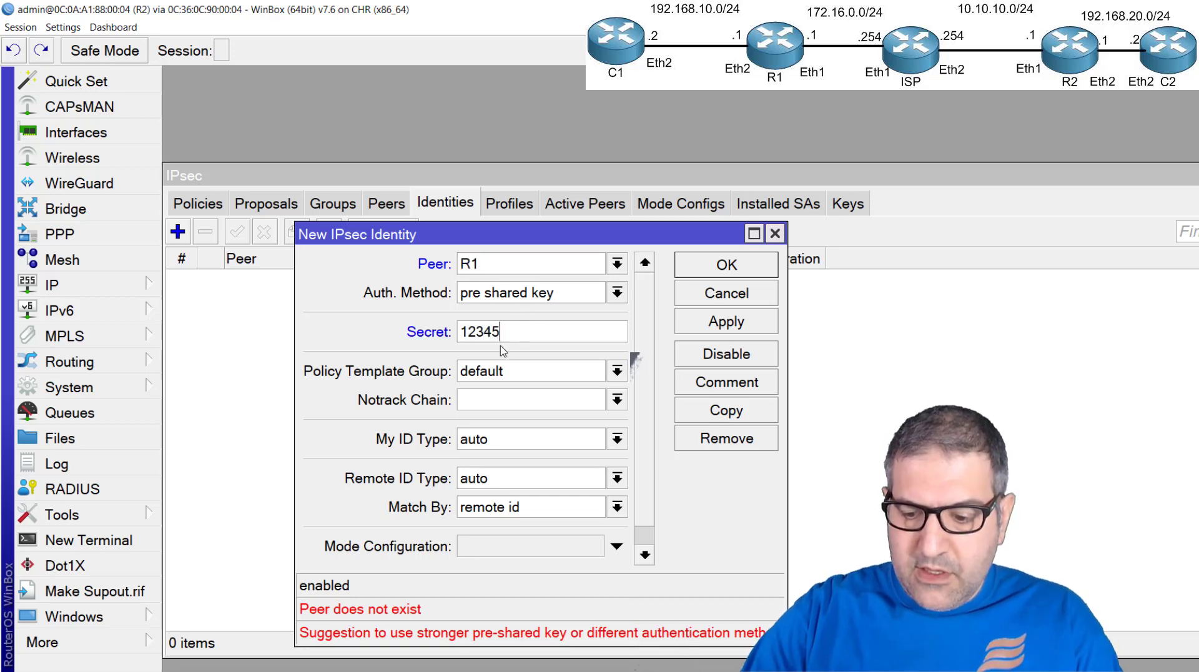
pyautogui.write('6')
pyautogui.click(726, 321)
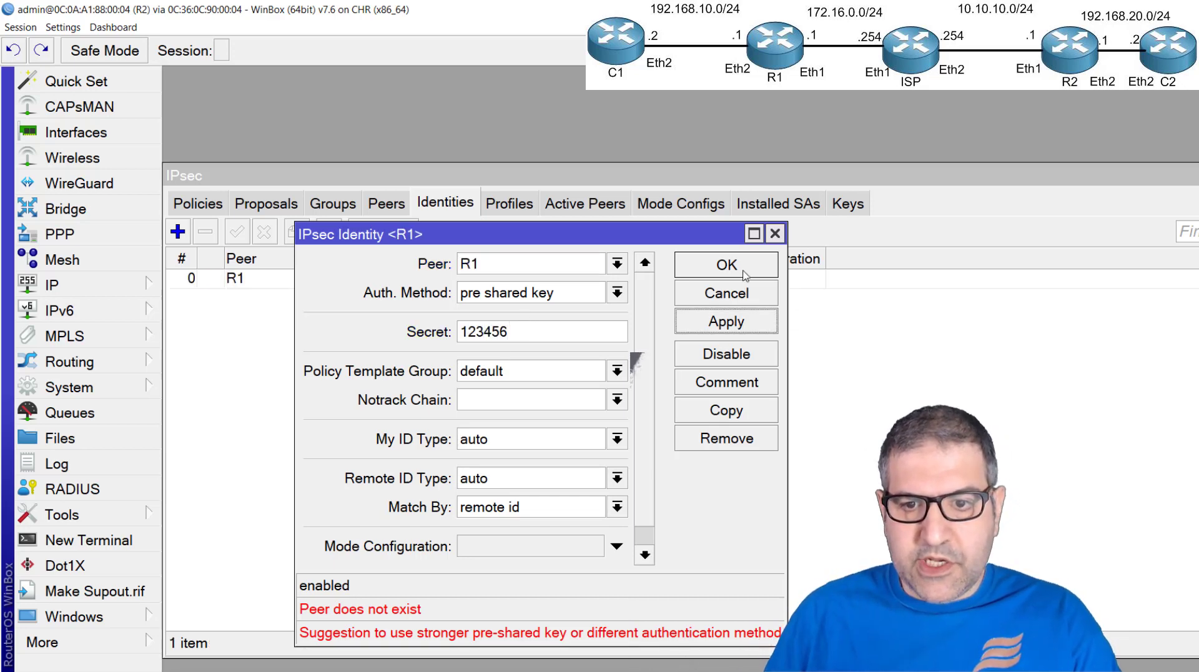
pyautogui.click(741, 270)
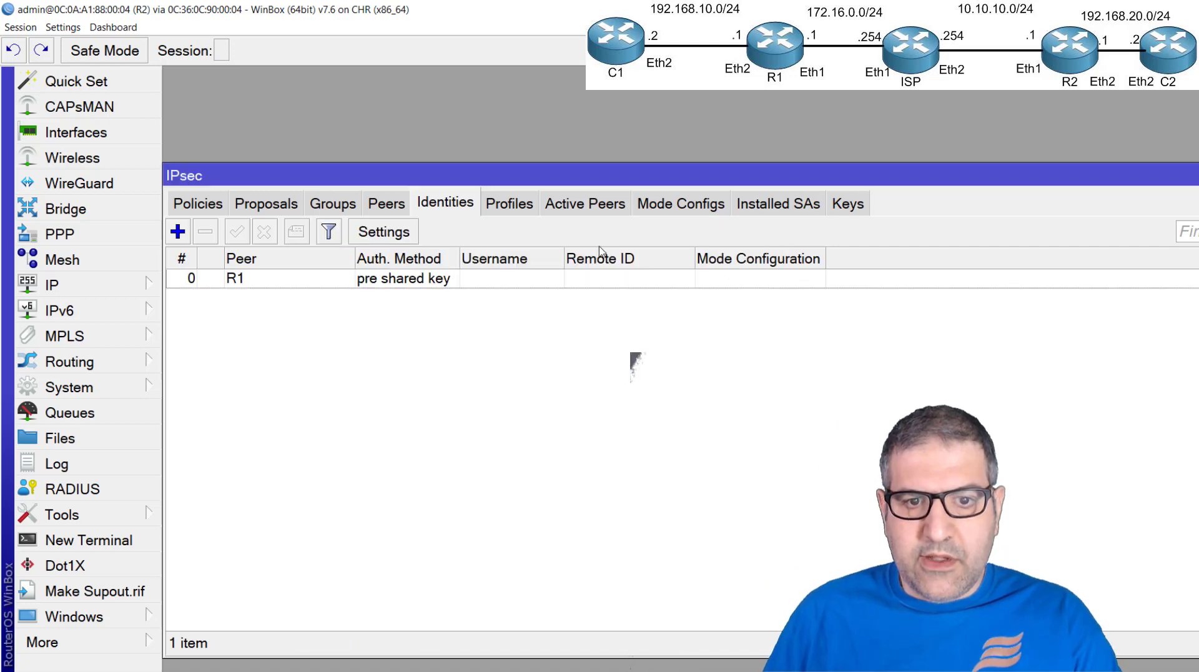
# Check the state and traffic details of R2's connection to 172.16.0.1 among the active IPsec peers
pyautogui.click(585, 212)
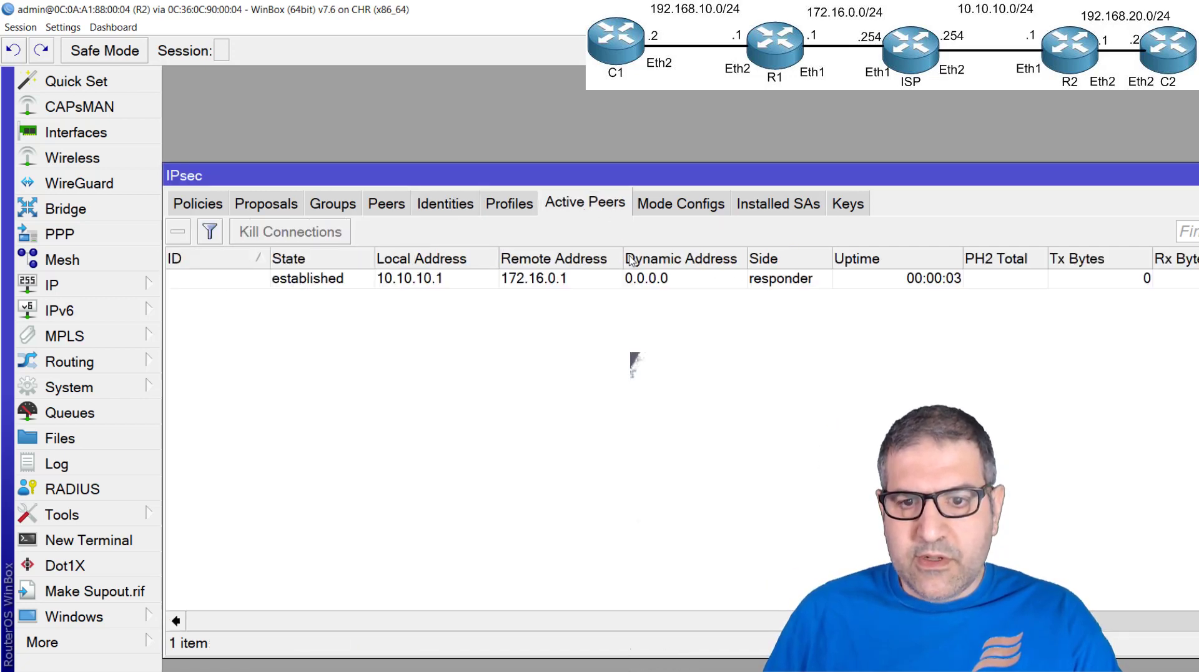
pyautogui.moveTo(638, 625); pyautogui.dragTo(352, 622)
pyautogui.click(321, 281)
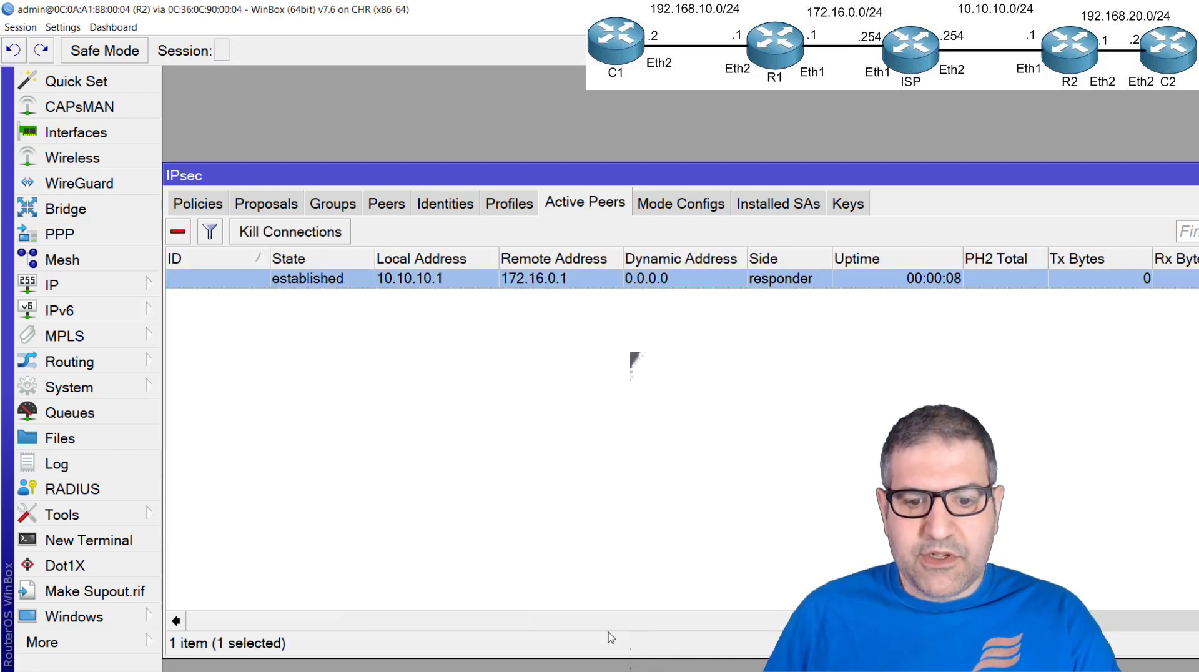
pyautogui.moveTo(601, 620); pyautogui.dragTo(714, 619)
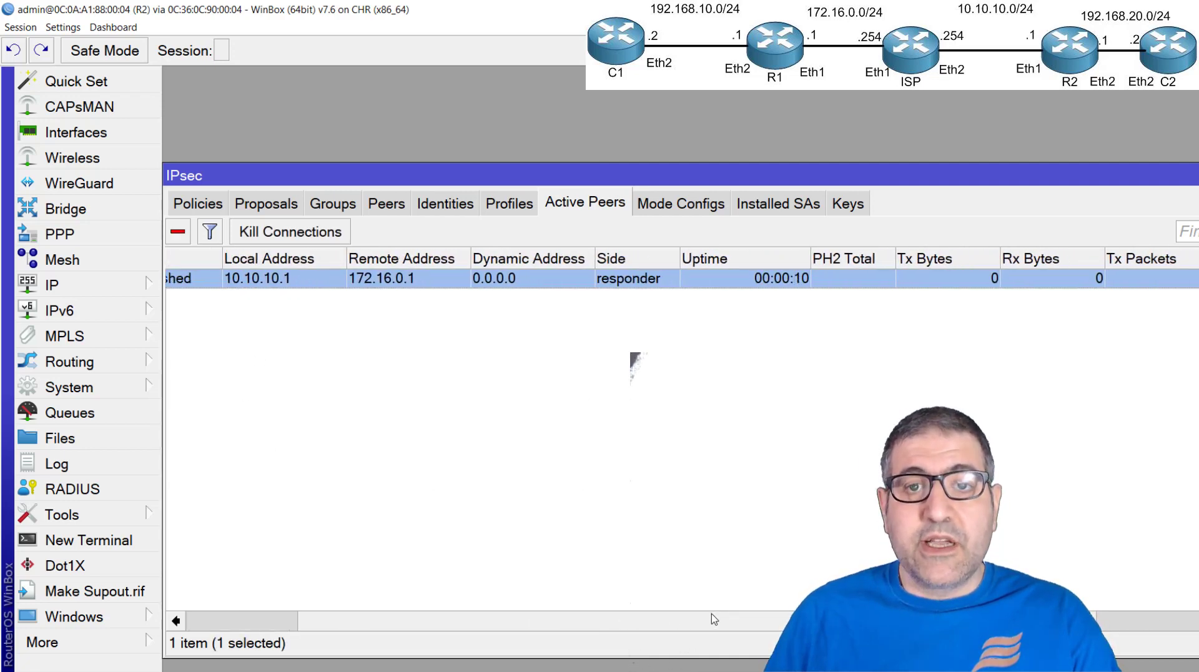
pyautogui.moveTo(714, 619); pyautogui.dragTo(552, 628)
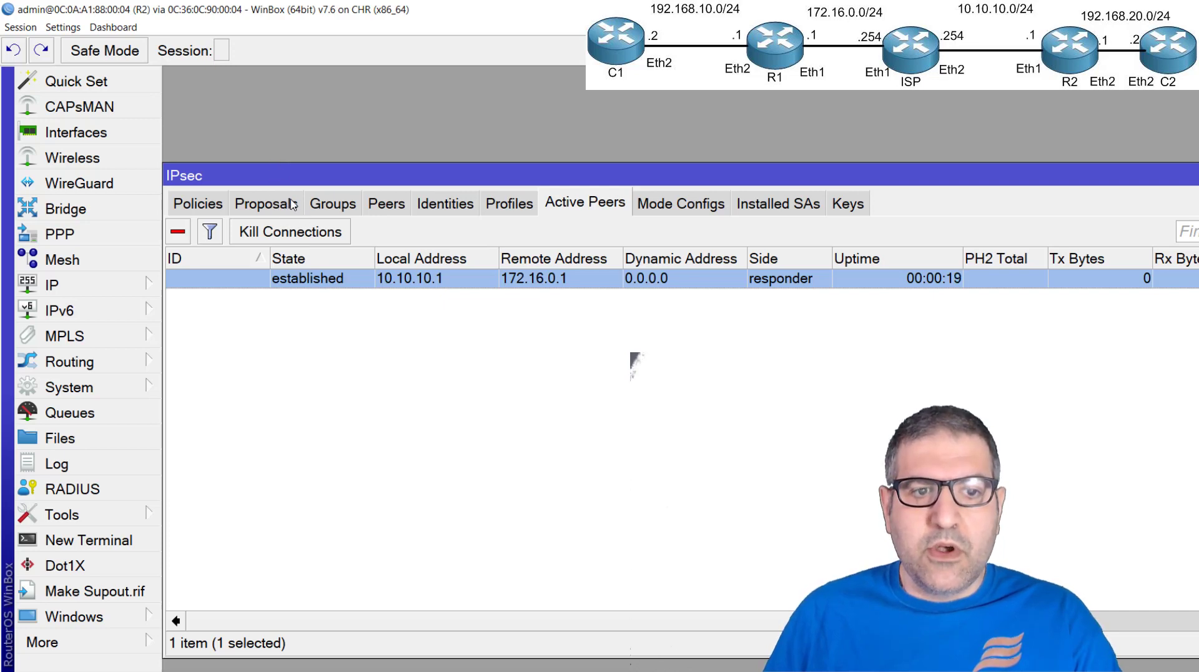
# Add IPsec proposal proposal1 on R2 with sha1 authentication, only aes-128 cbc encryption and PFS group none
pyautogui.click(270, 203)
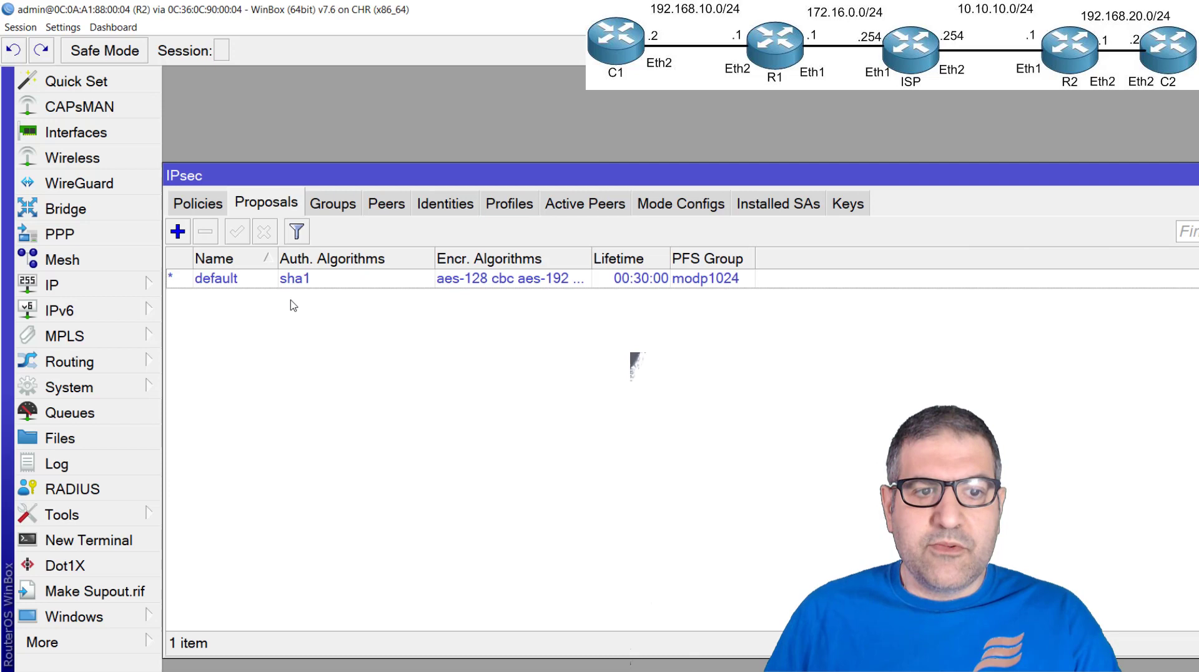
pyautogui.click(177, 231)
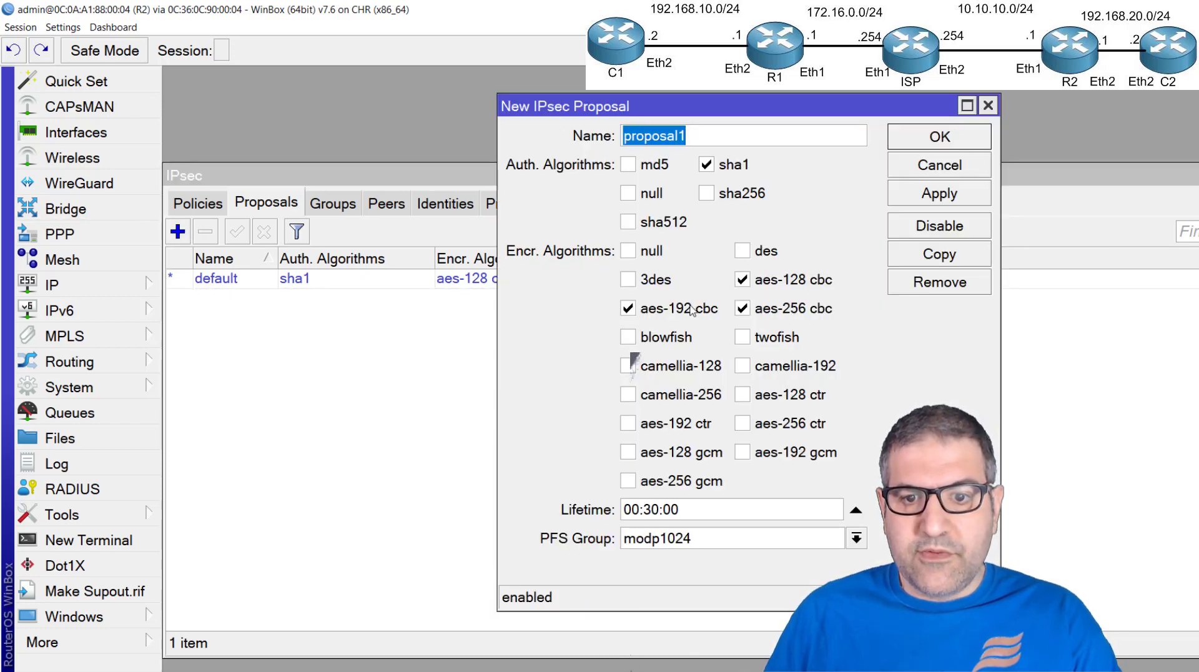
pyautogui.click(628, 310)
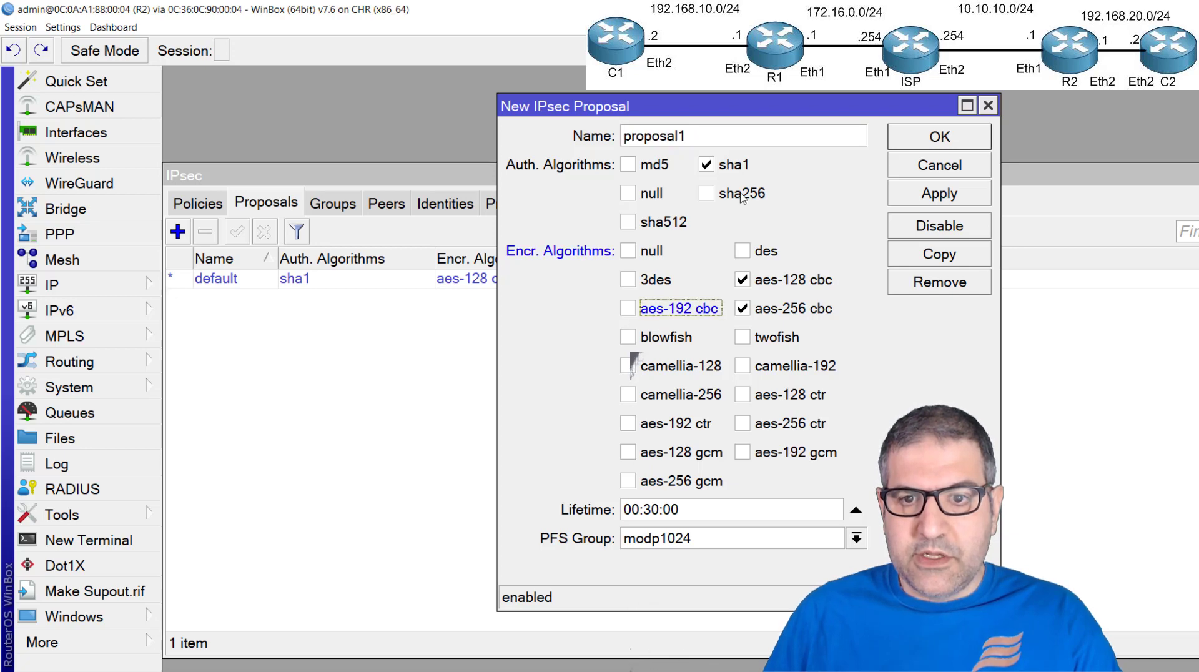
pyautogui.click(771, 310)
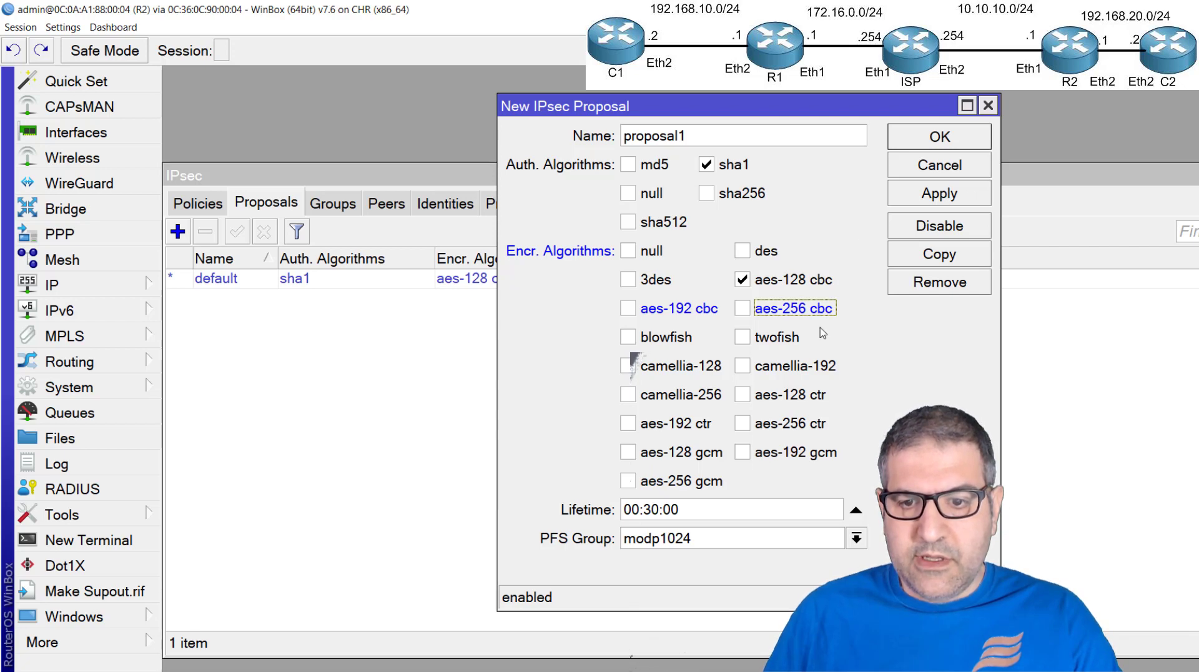
pyautogui.click(809, 537)
pyautogui.click(712, 523)
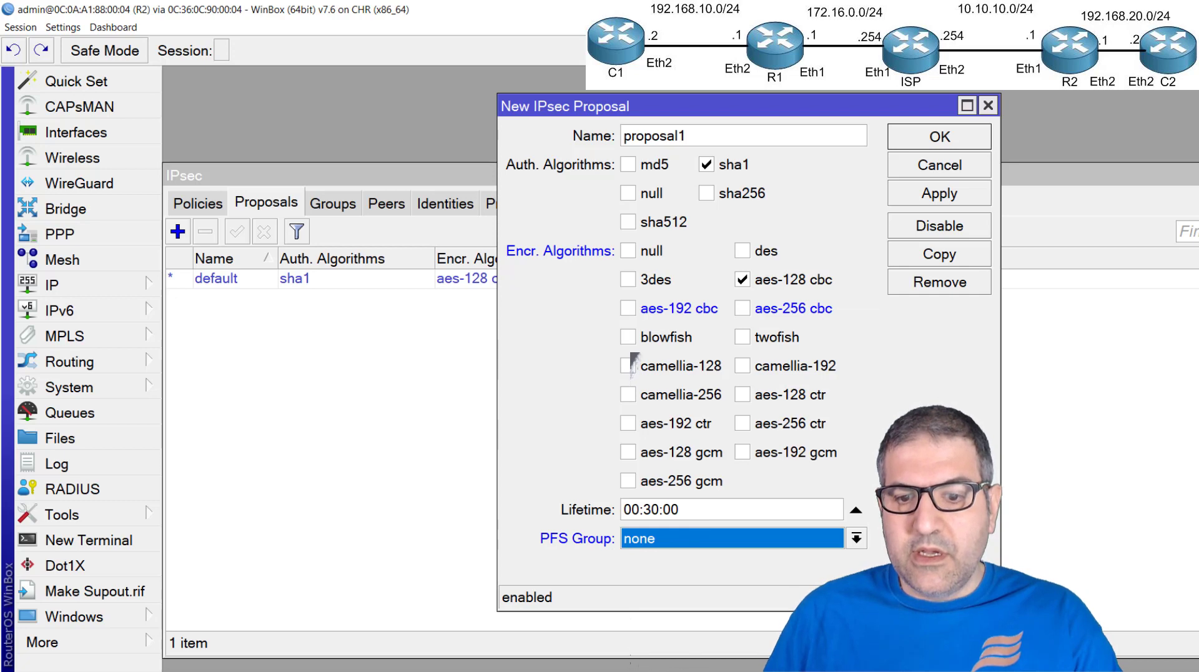
pyautogui.click(940, 138)
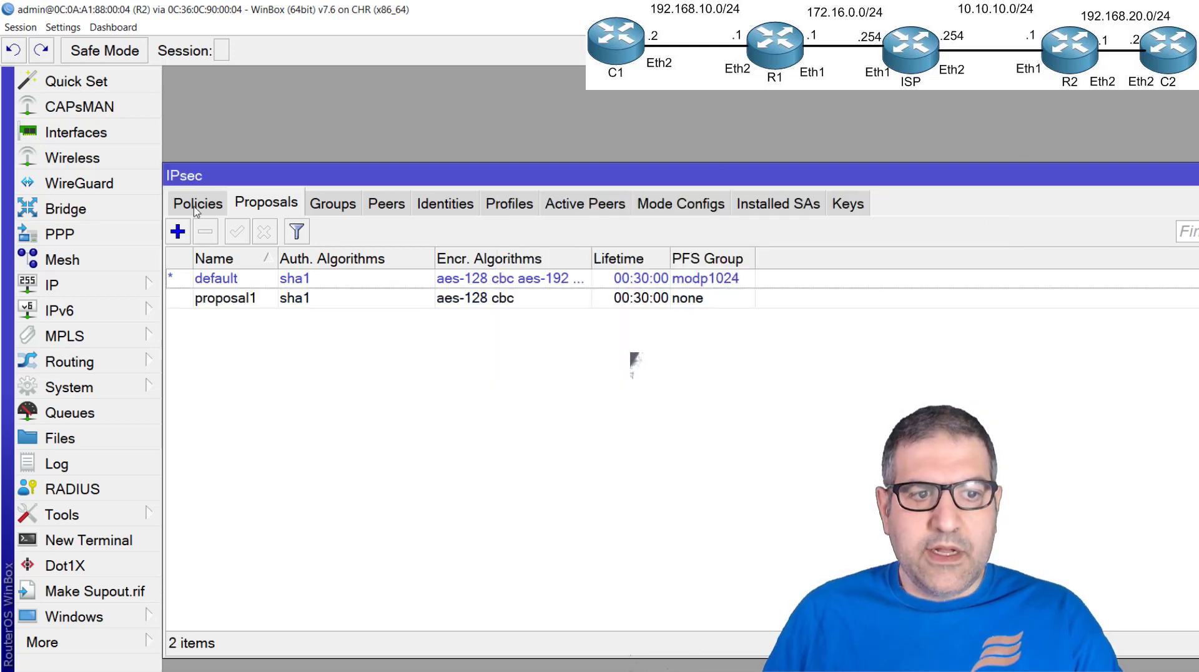
# Start a new IPsec policy on R2 for peer R1 and enable tunnel mode
pyautogui.click(195, 206)
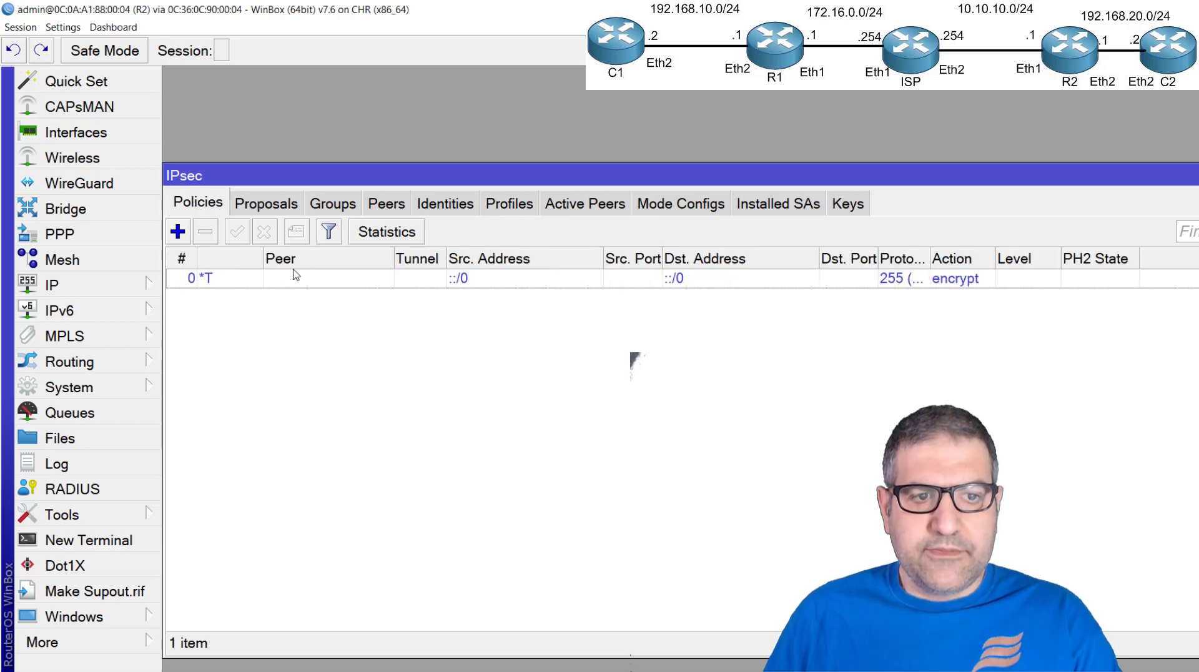
pyautogui.click(178, 231)
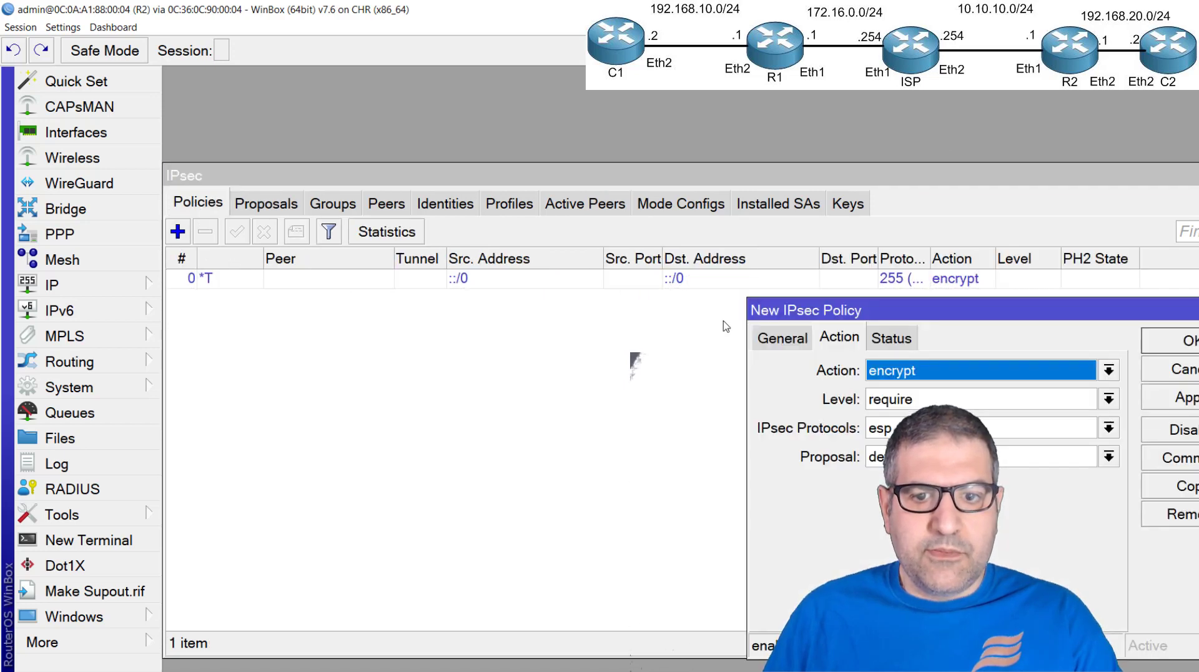
pyautogui.click(776, 337)
pyautogui.moveTo(817, 317); pyautogui.dragTo(391, 283)
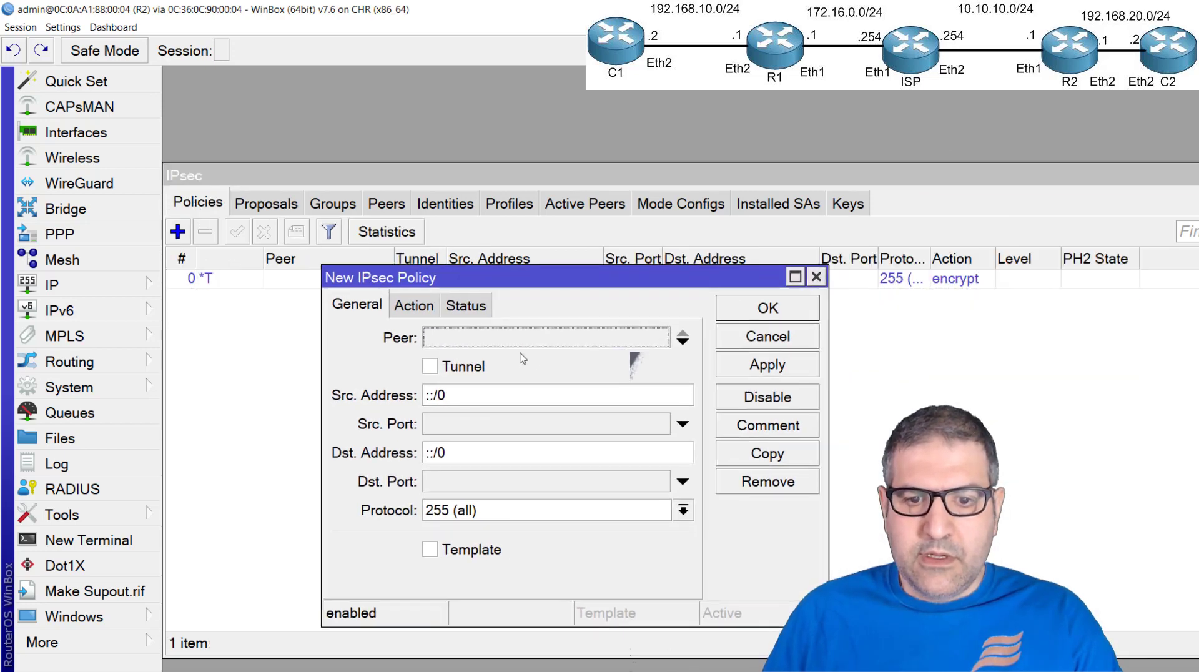
pyautogui.click(544, 340)
pyautogui.click(547, 357)
pyautogui.click(480, 366)
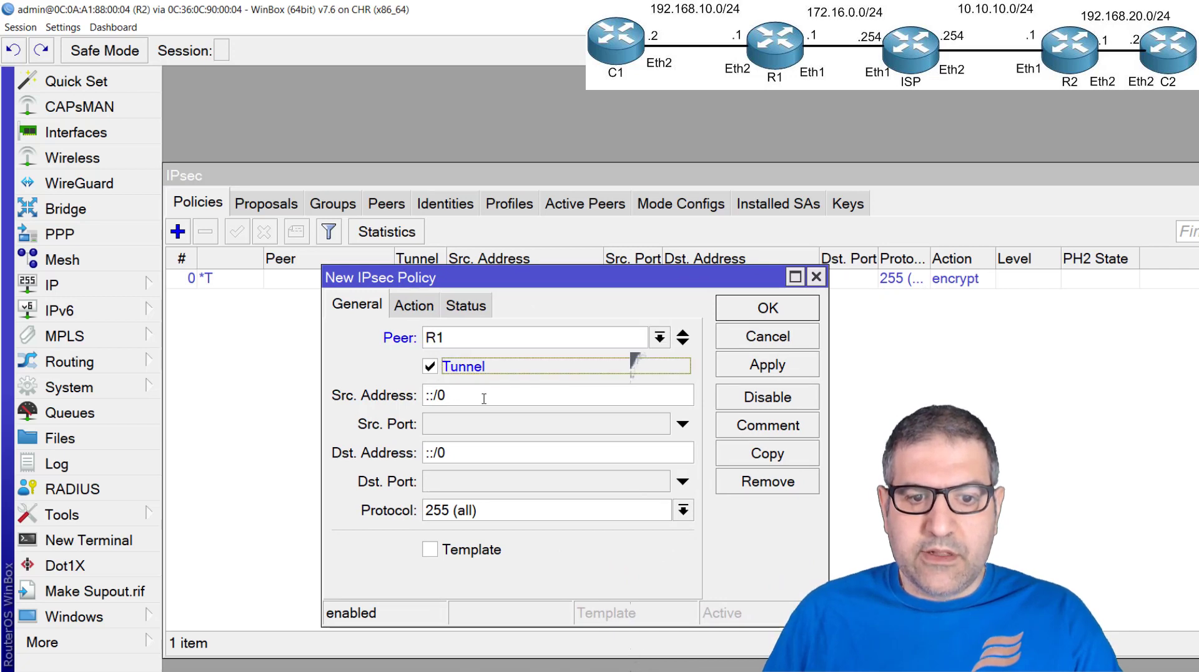
# Set the policy's source address to 192.168.20.0/24 and its destination address to 192.168.10.0/24
pyautogui.press('Tab')
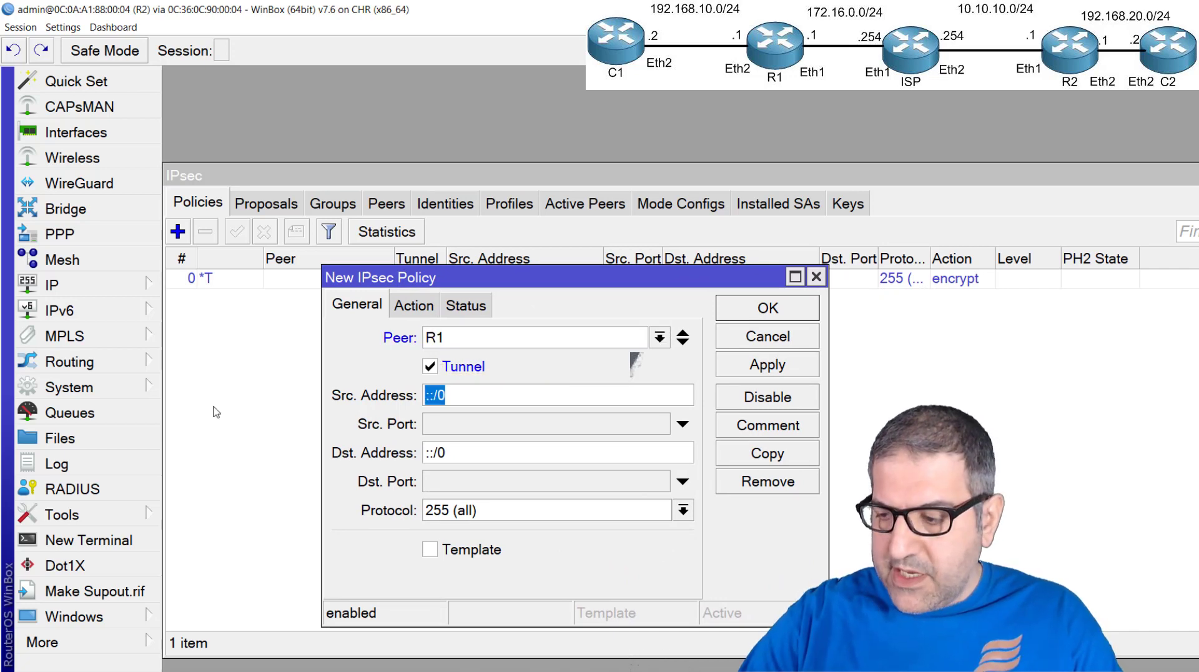
pyautogui.write('192.168.2')
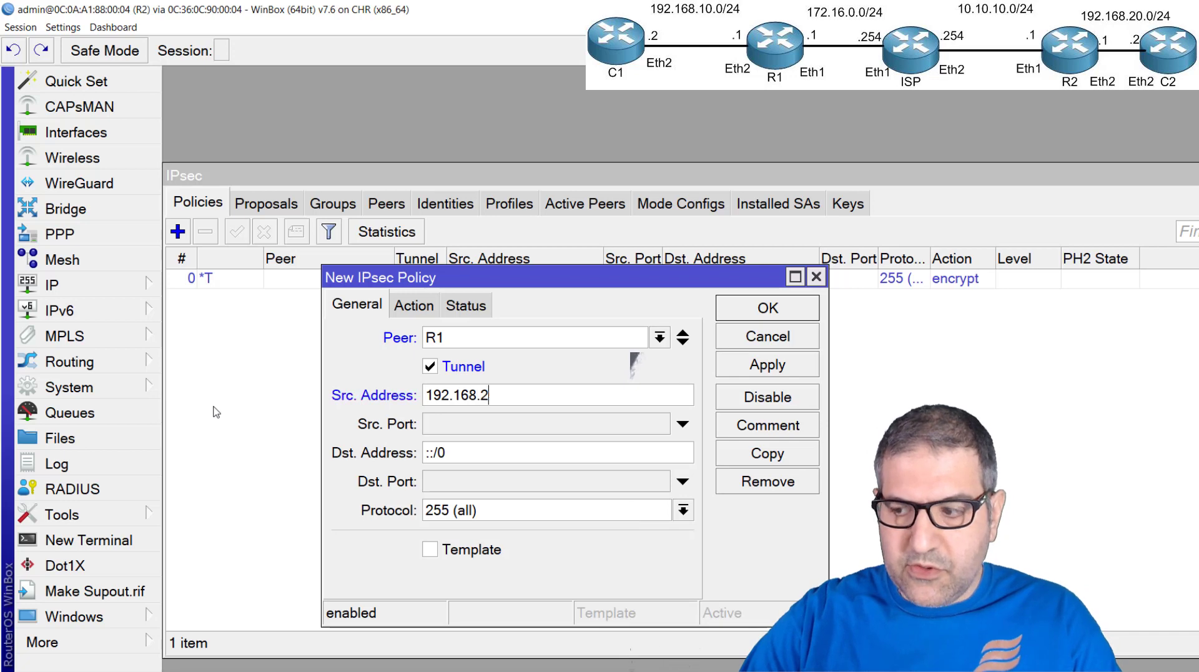
pyautogui.write('0.0/24')
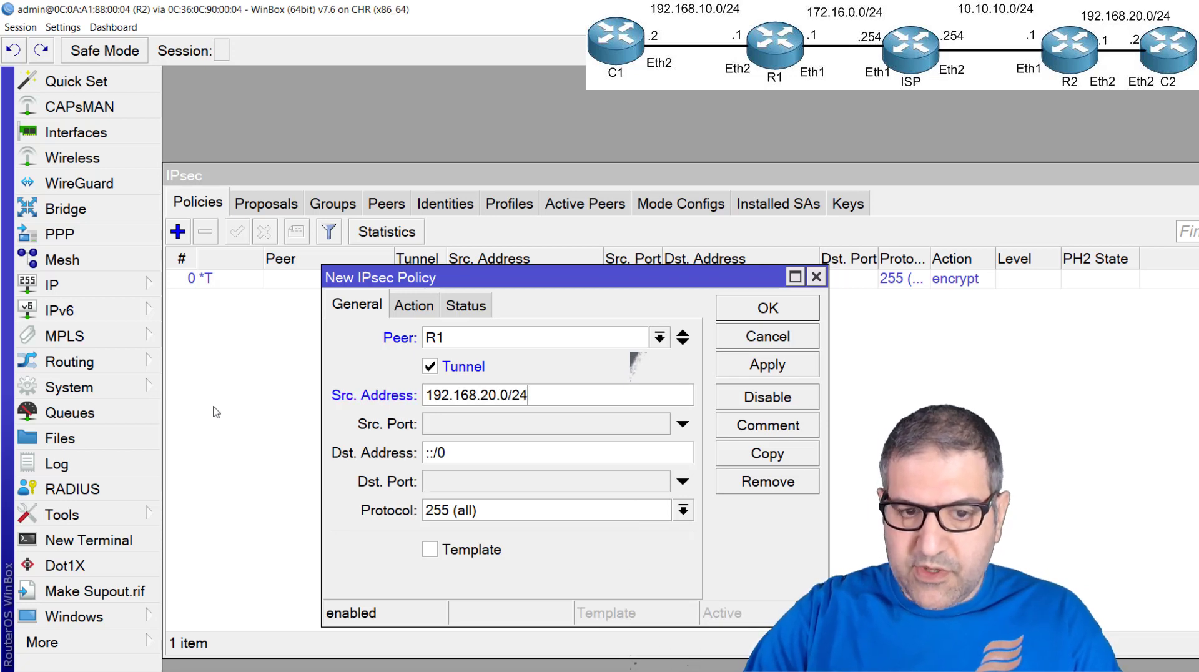
pyautogui.doubleClick(467, 454)
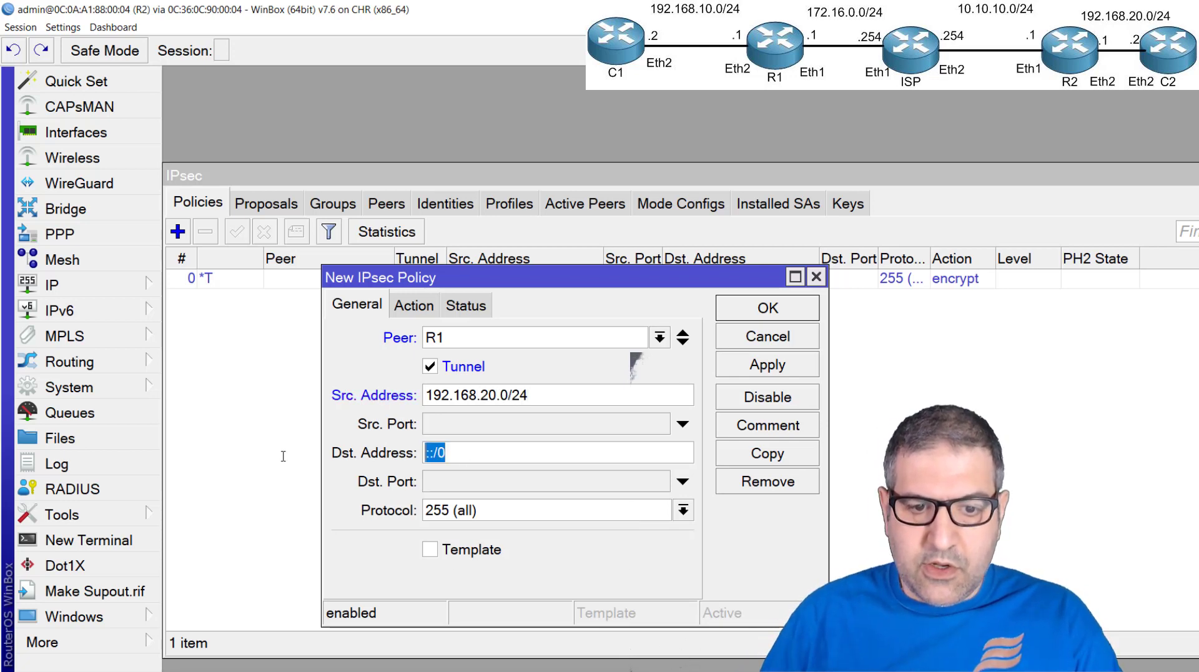
pyautogui.write('192.168.')
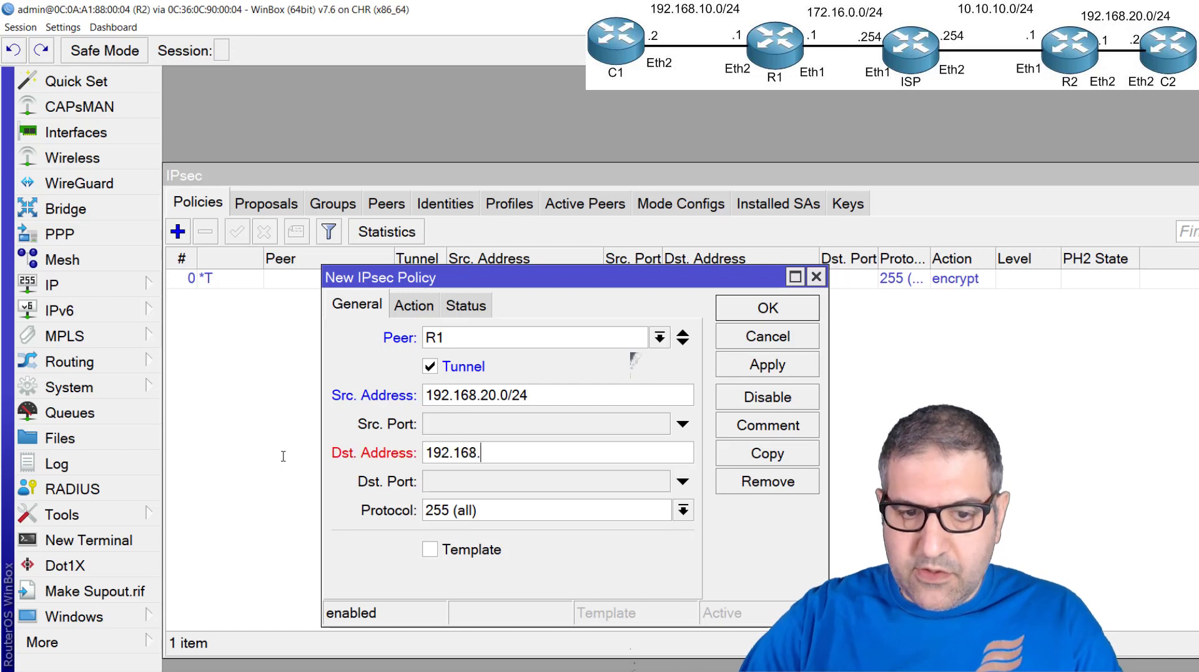
pyautogui.write('10.0/24')
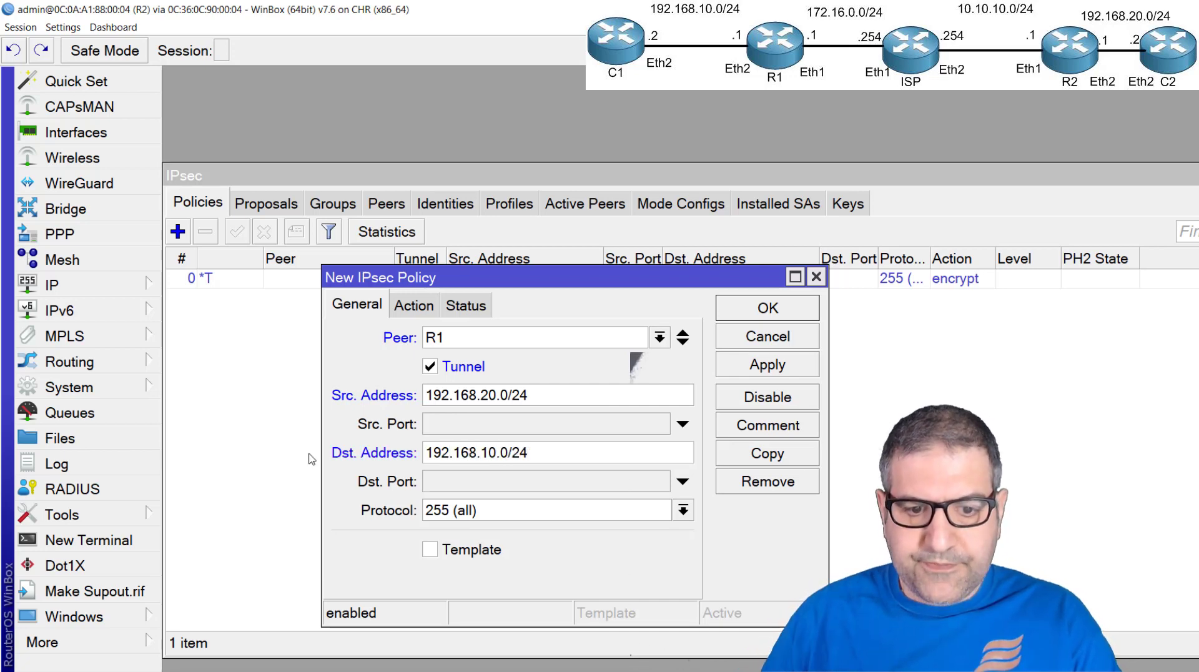
# Assign proposal1 to the policy, apply it, and check its phase 2 state before closing it
pyautogui.click(414, 306)
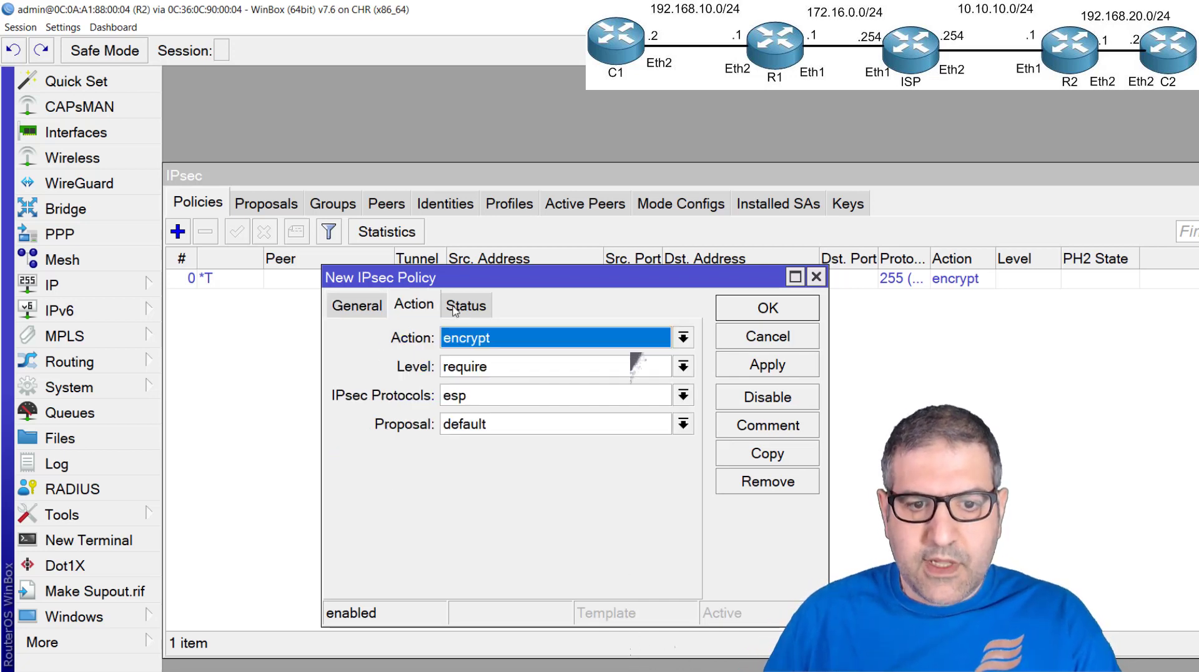
pyautogui.click(482, 426)
pyautogui.click(499, 464)
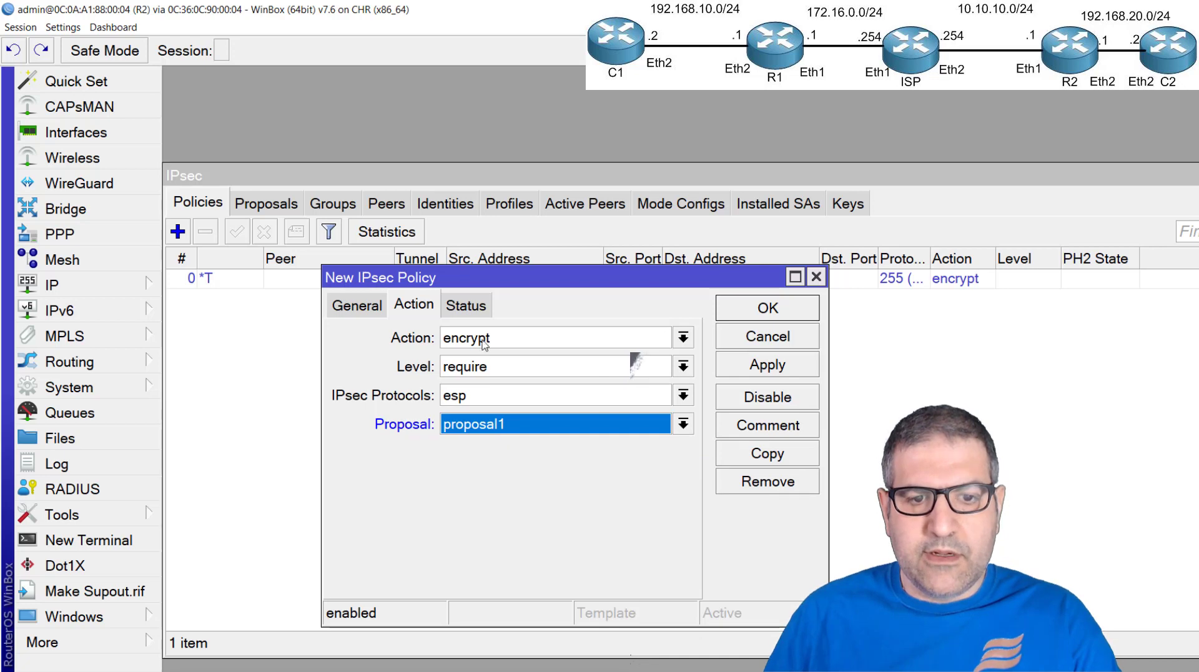
pyautogui.click(472, 307)
pyautogui.click(770, 367)
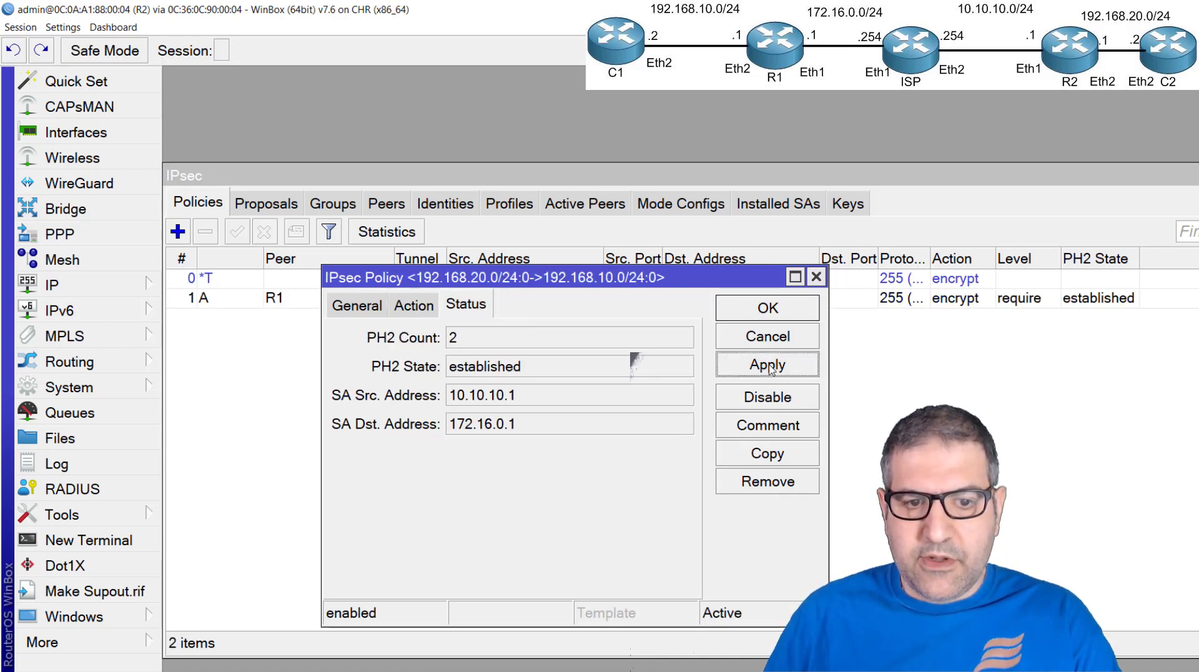
pyautogui.moveTo(454, 378); pyautogui.dragTo(552, 373)
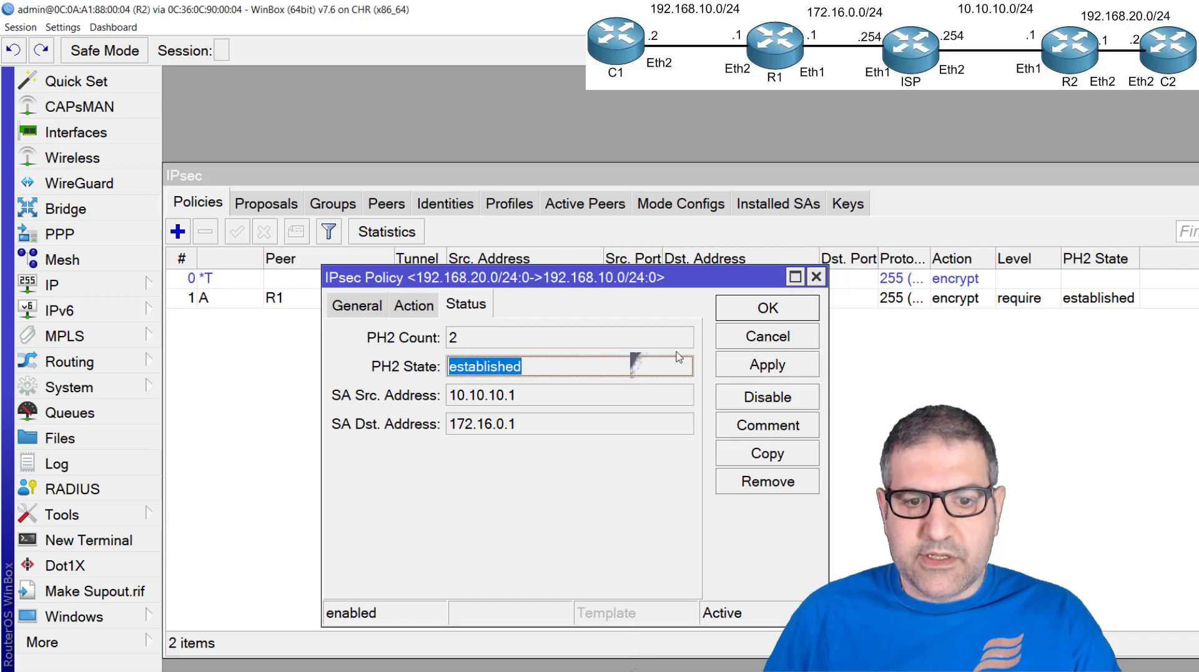
pyautogui.click(816, 277)
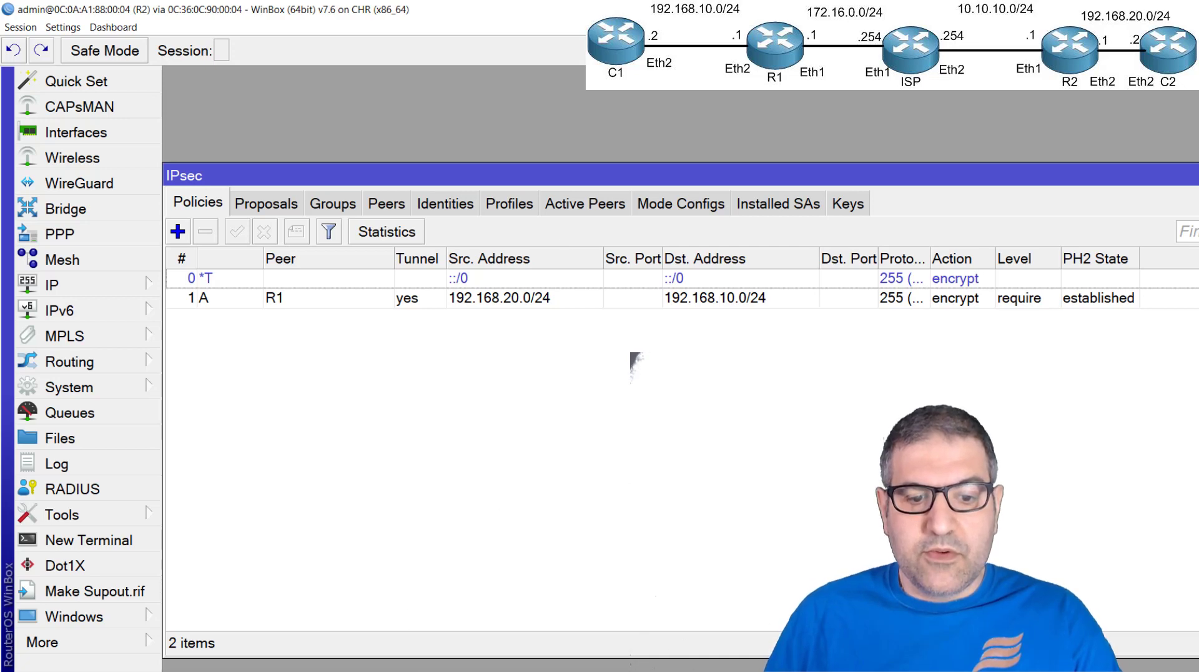
# Switch to C2 and repeat the terminal ping to 192.168.10.2 to test the tunnel
pyautogui.click(353, 671)
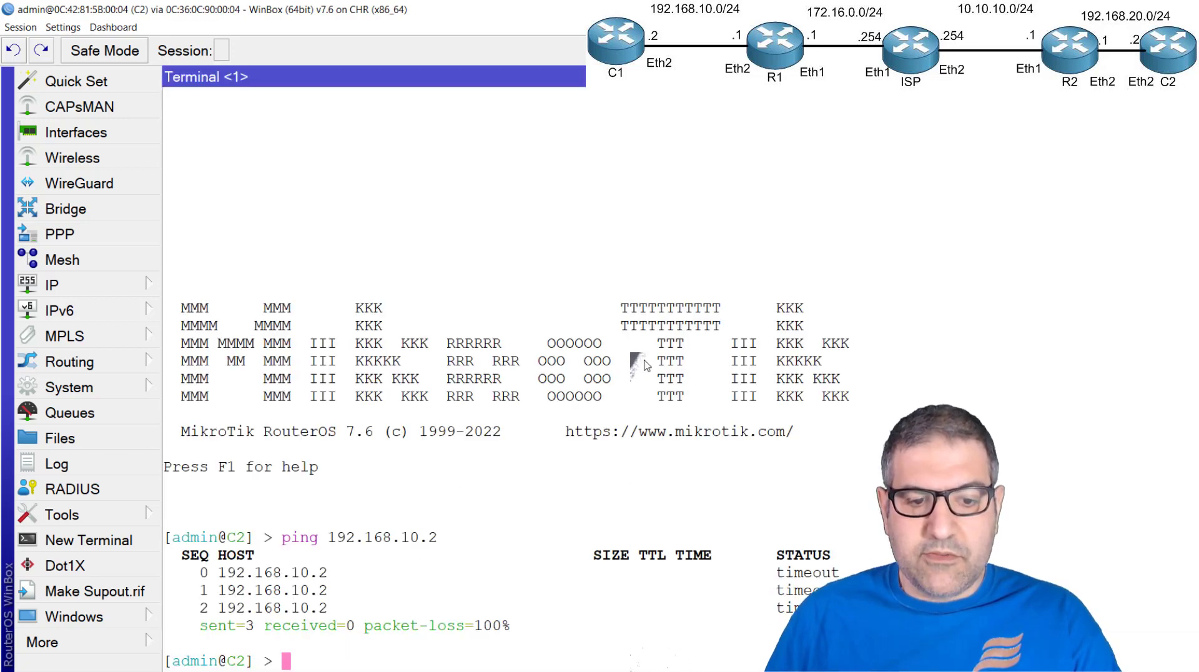
pyautogui.press('Up')
pyautogui.press('Return')
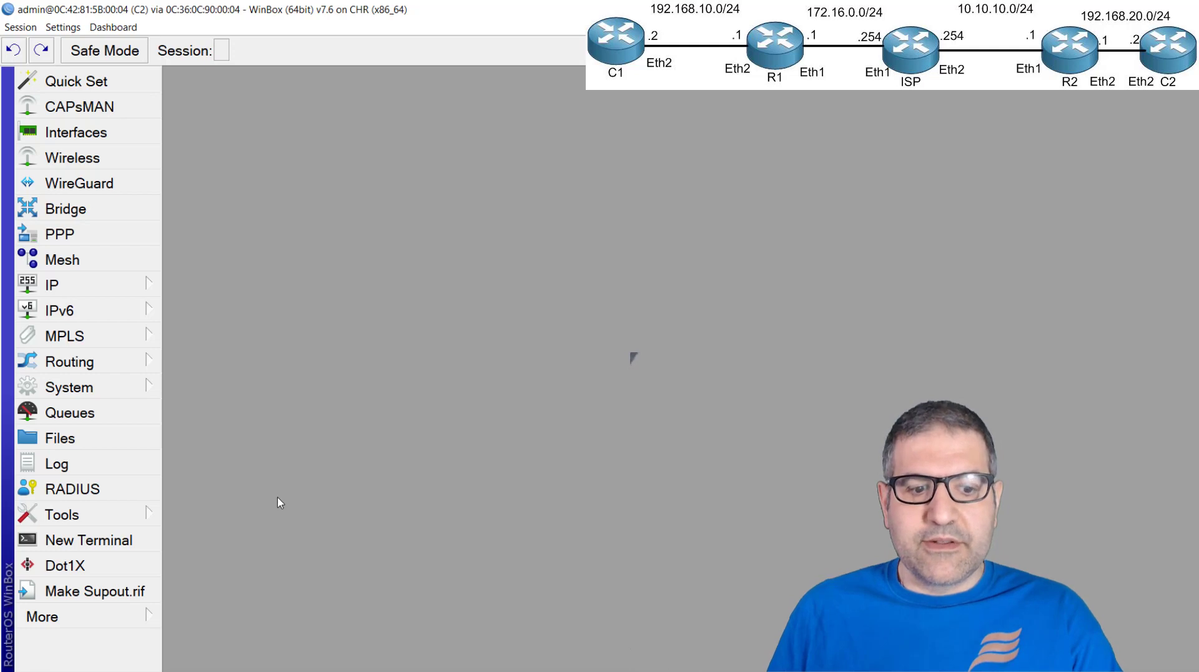
# Switch to R1 and start a srcnat firewall NAT rule with source address 192.168.10.0/24
pyautogui.hotkey('alt', 'Tab')
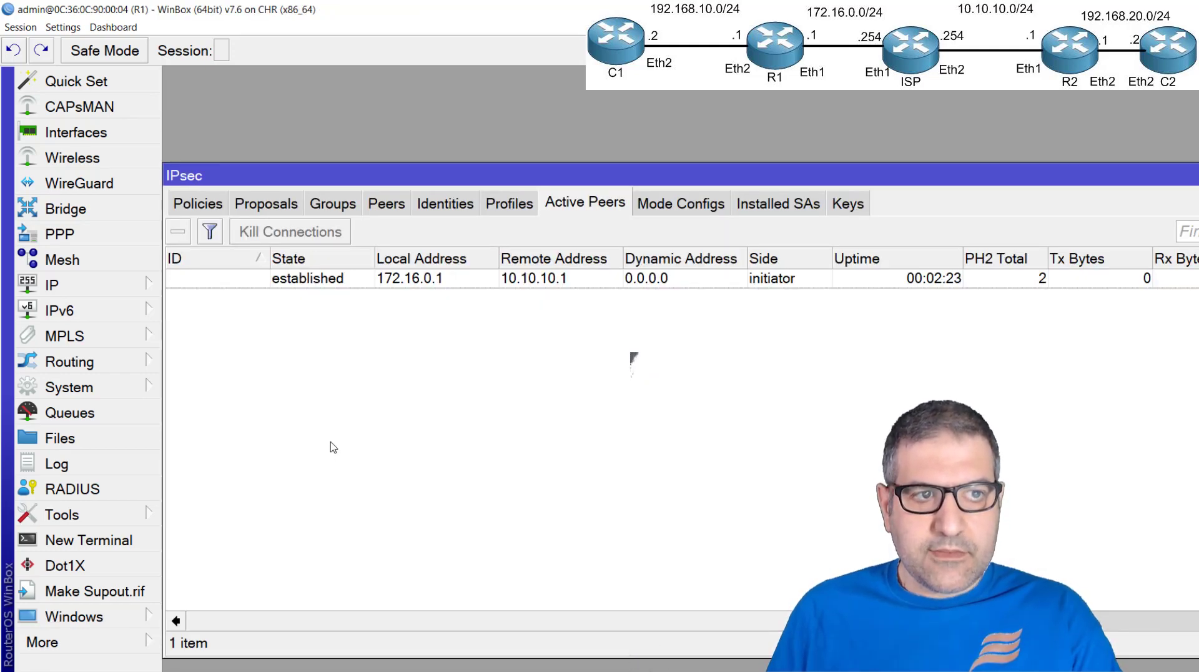
pyautogui.press('Escape')
pyautogui.click(121, 292)
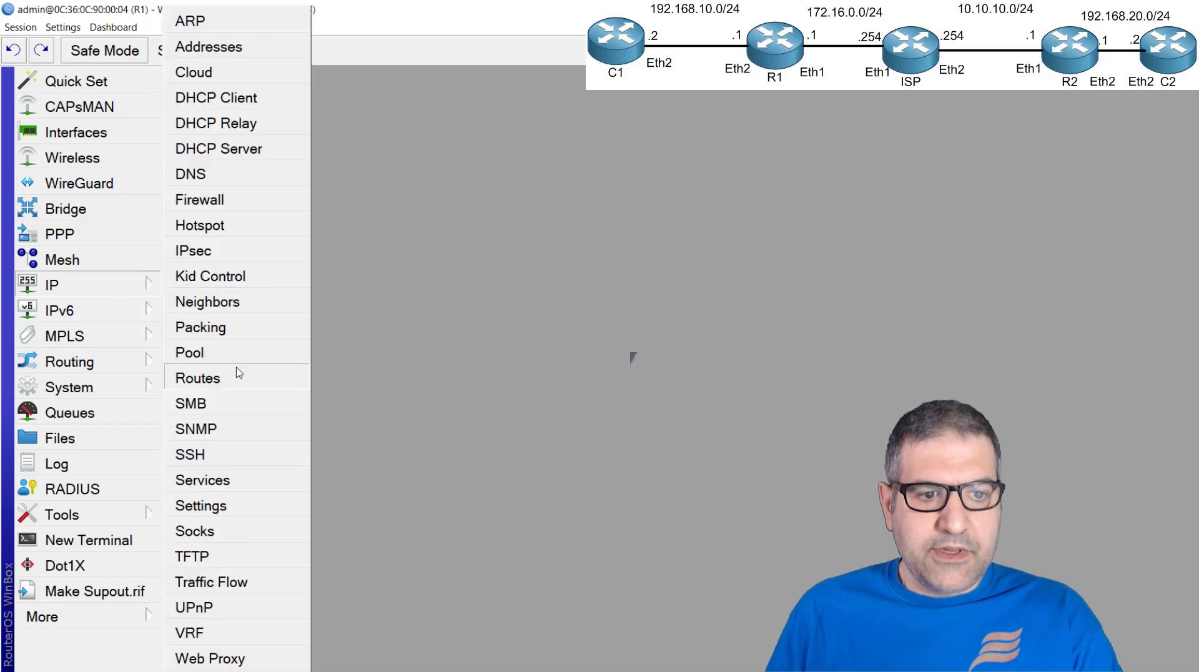
pyautogui.click(235, 200)
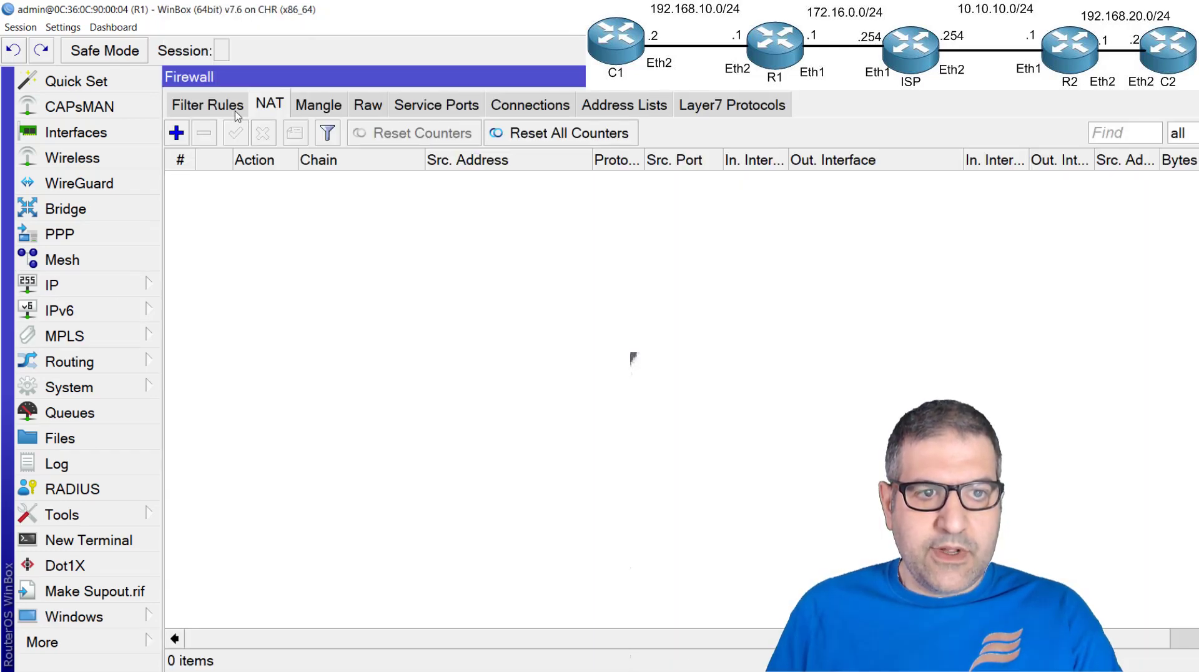
pyautogui.click(176, 133)
pyautogui.click(365, 169)
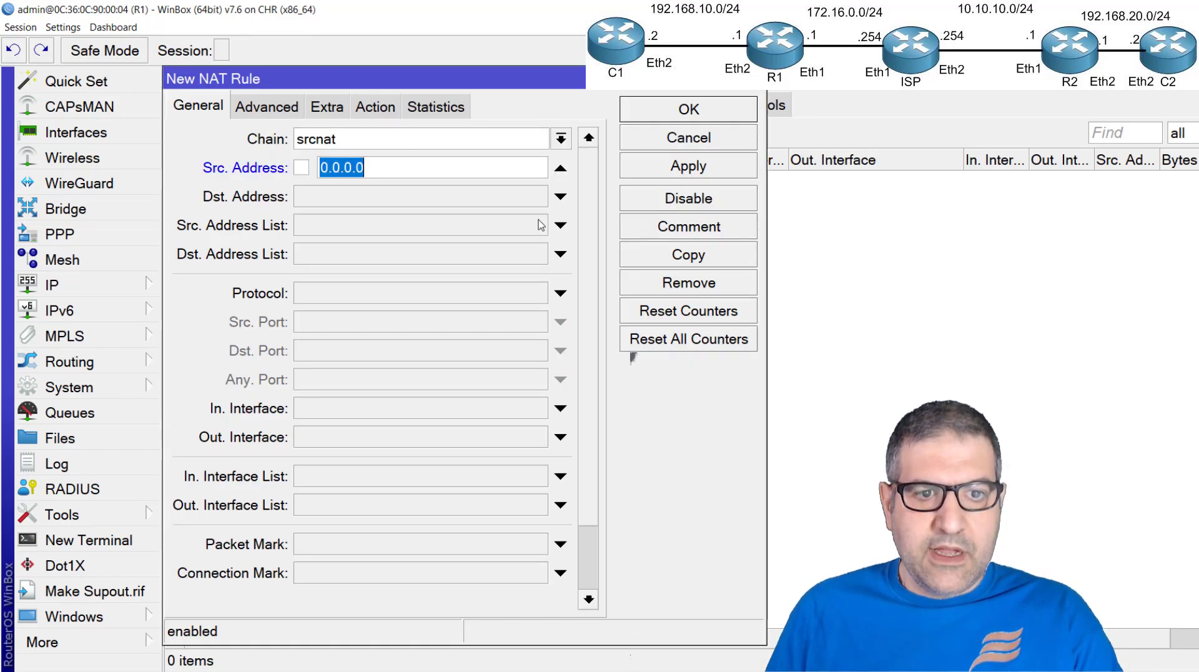
pyautogui.write('192.1')
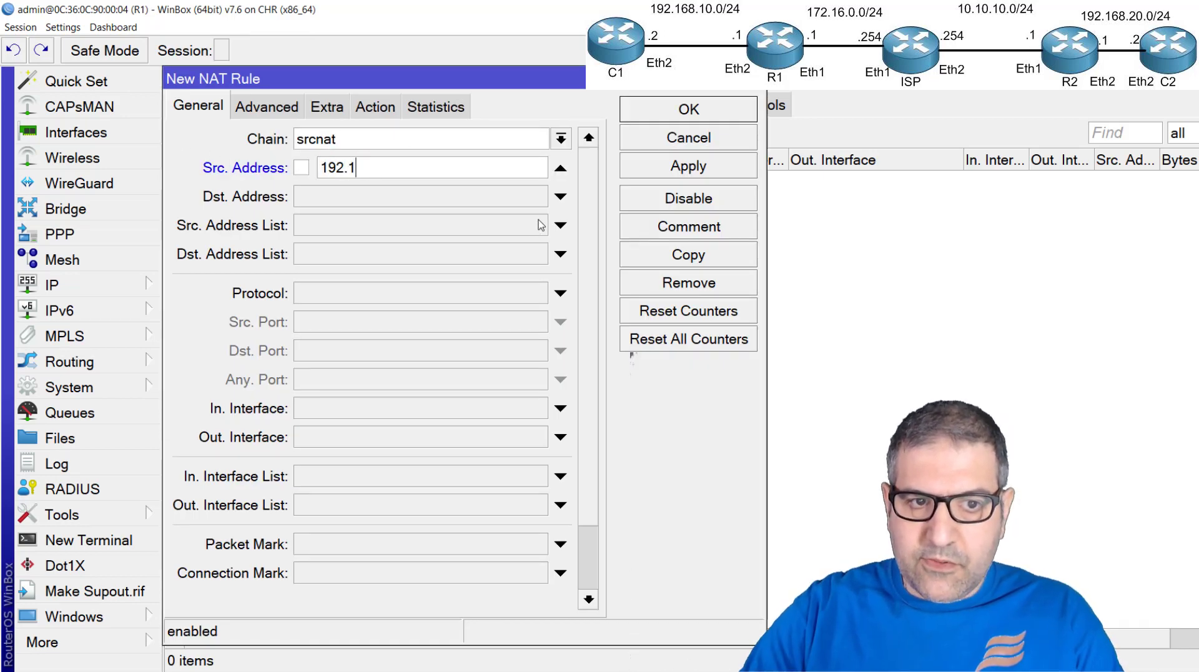
pyautogui.write('68.10.0')
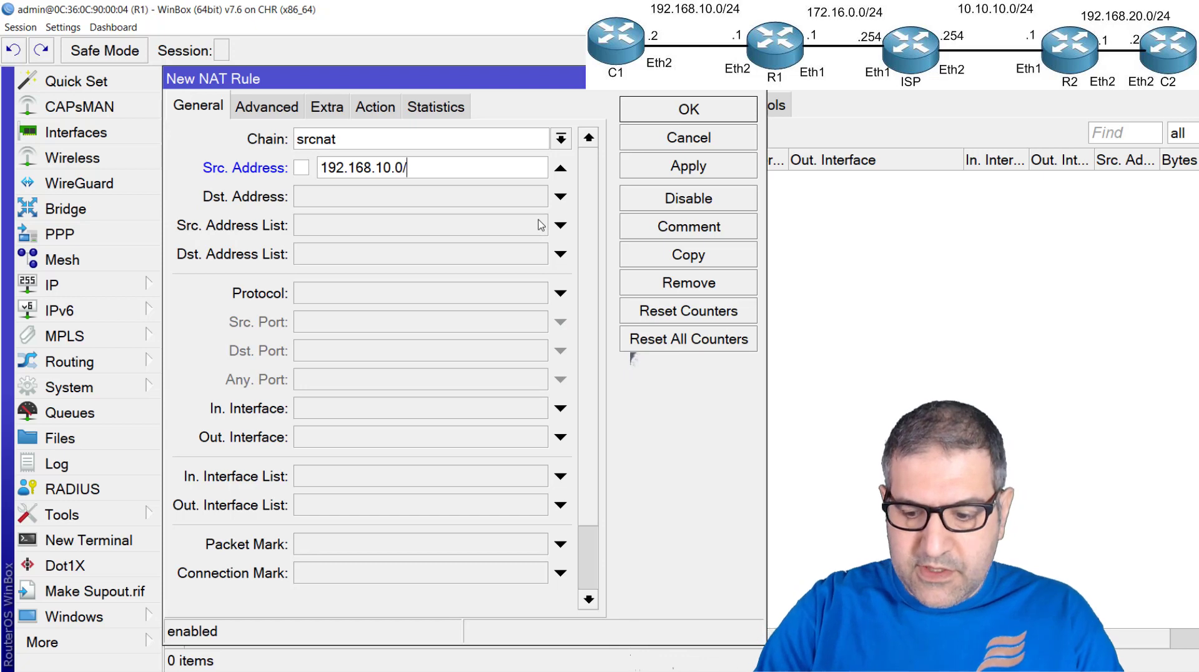
pyautogui.write('/24')
# Set the NAT rule's destination address to 192.168.20.0/24, keep accept as its action, and save it
pyautogui.press('Tab')
pyautogui.write('192.1')
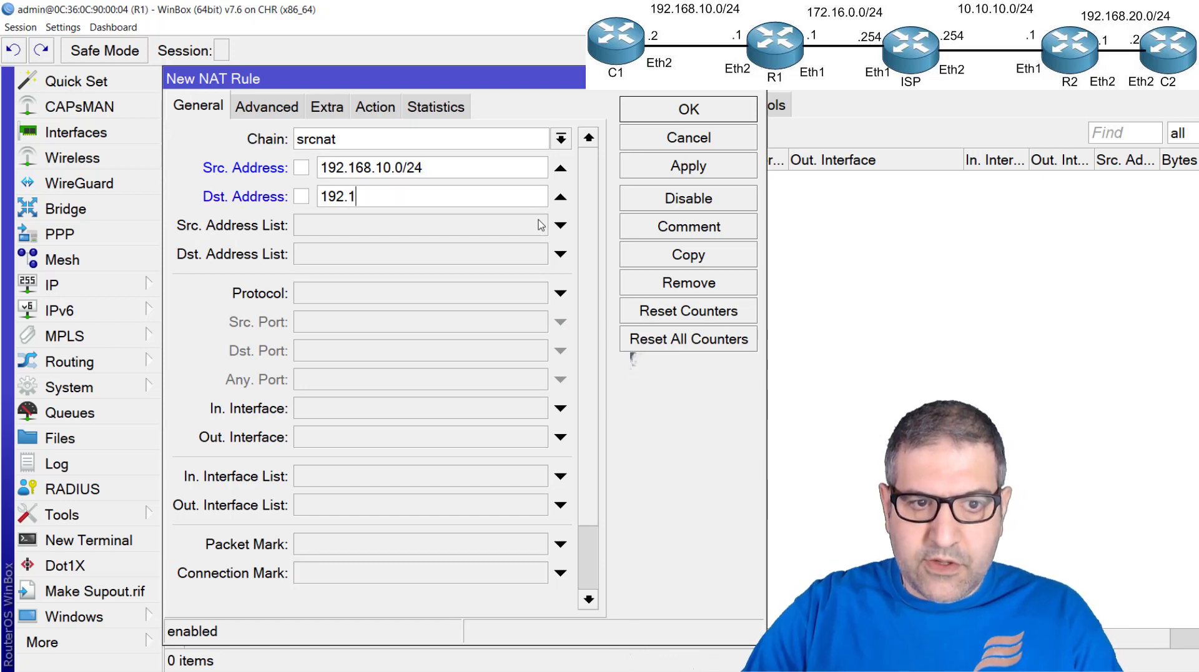
pyautogui.write('68.20.0/')
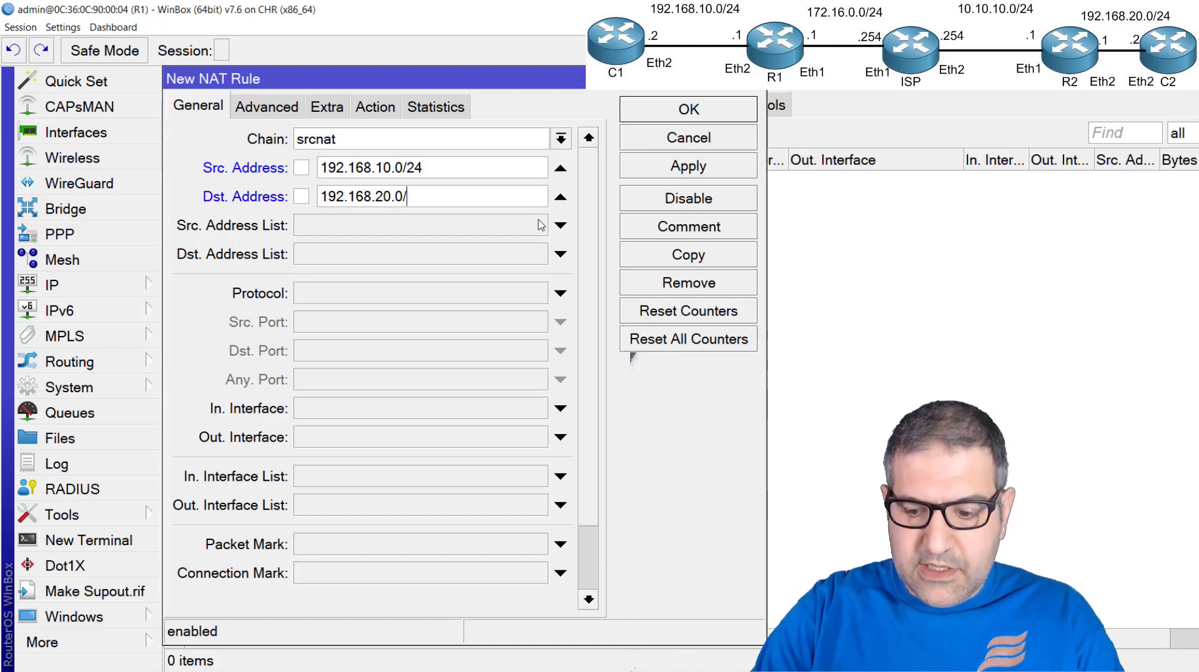
pyautogui.write('24')
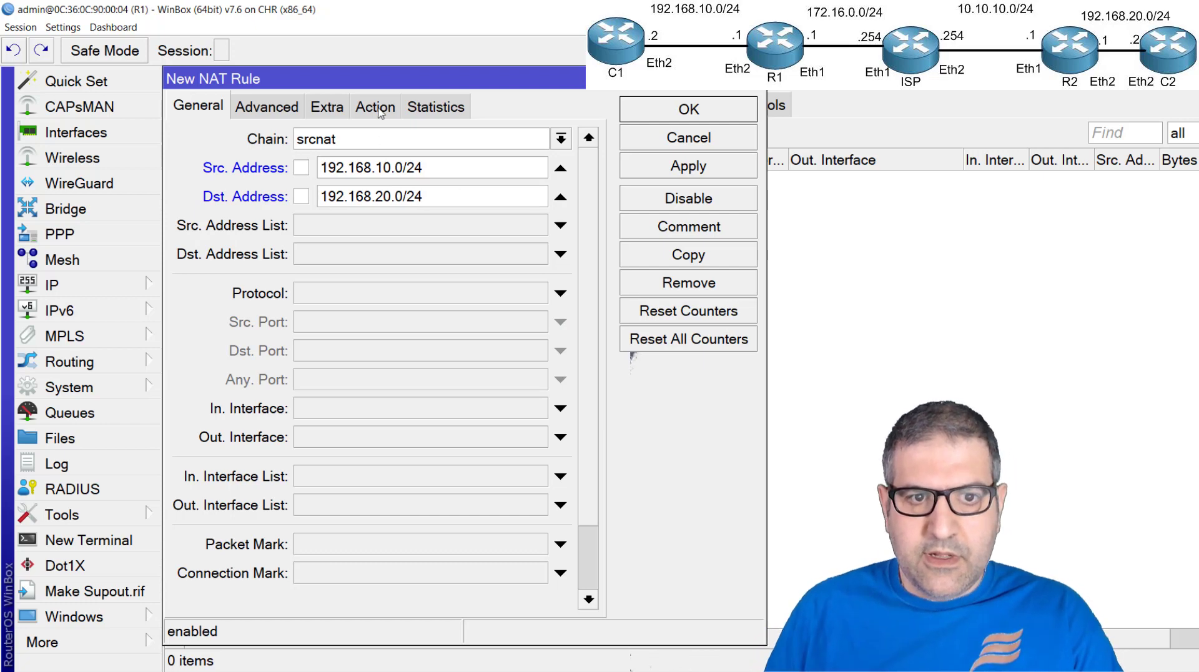
pyautogui.click(375, 107)
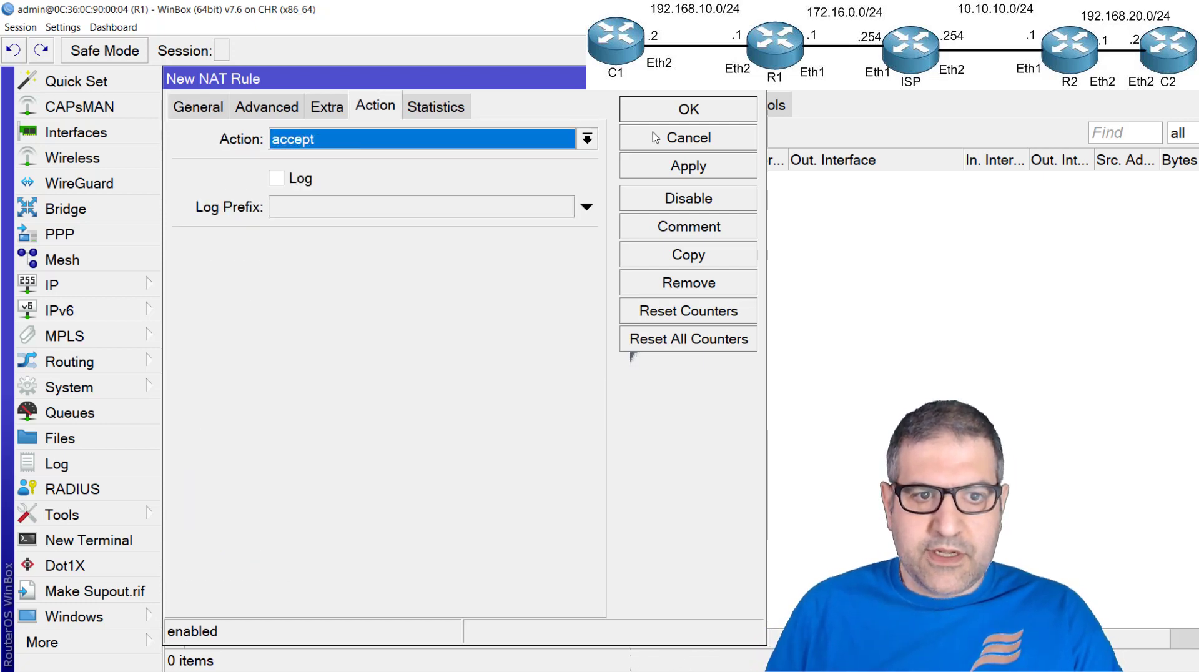
pyautogui.click(694, 111)
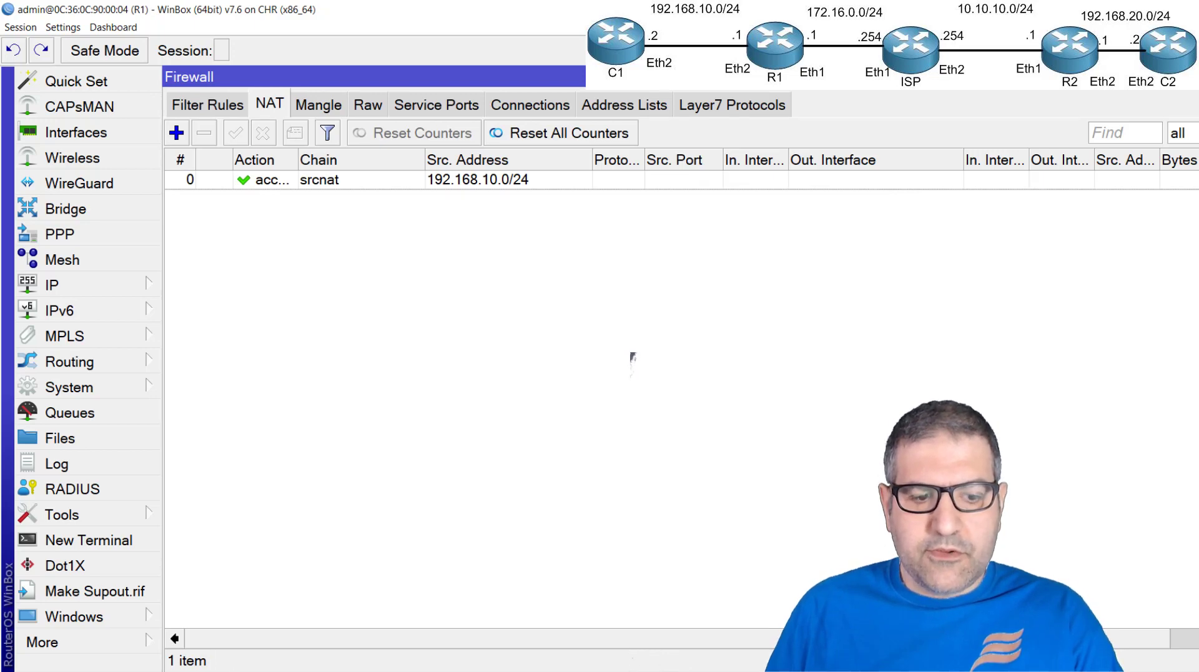
# Switch to R2, close the IPsec window, and start a srcnat firewall NAT rule with source address 192.168.20.0/24
pyautogui.click(226, 670)
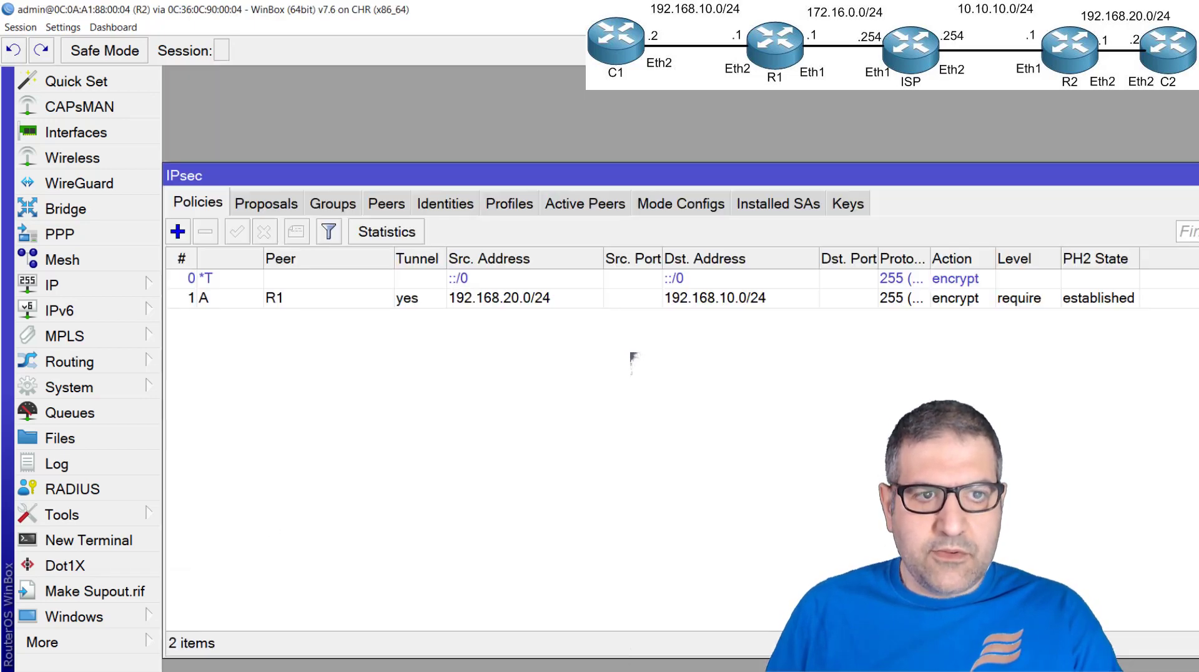
pyautogui.press('Escape')
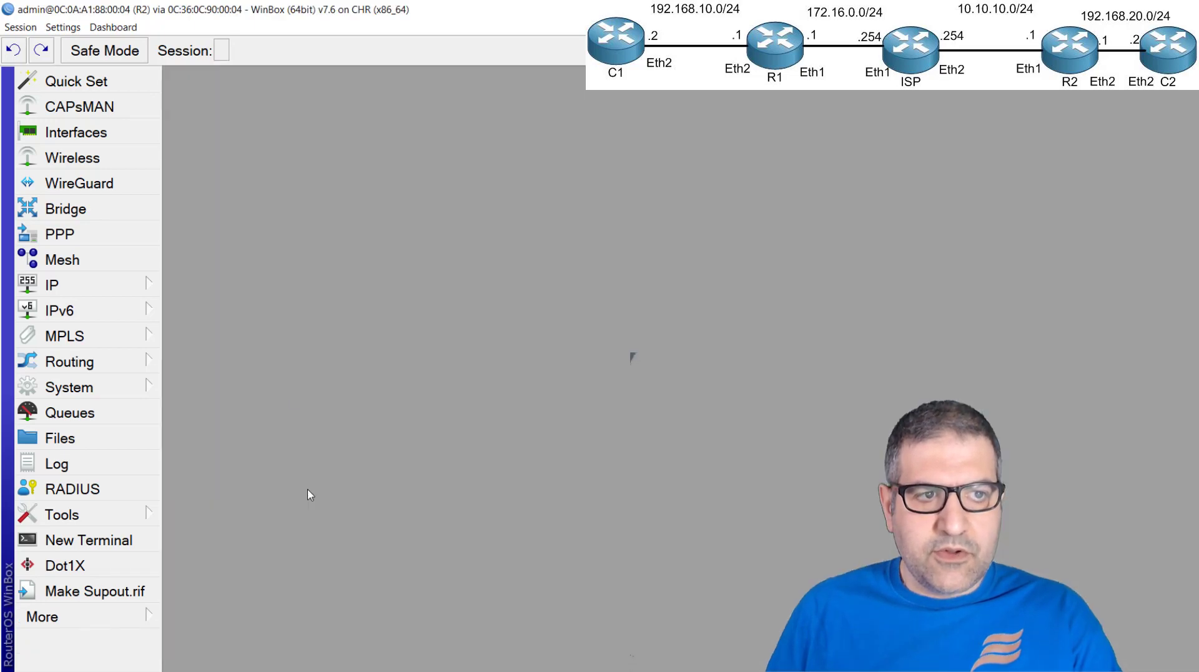
pyautogui.click(93, 282)
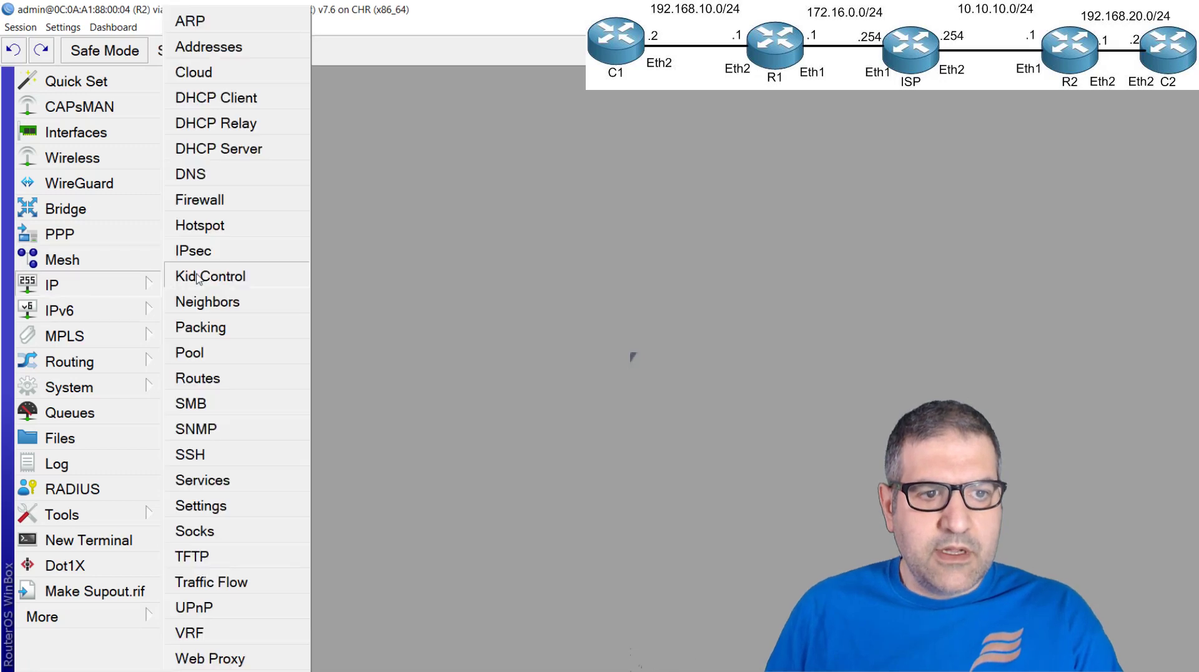
pyautogui.click(226, 200)
pyautogui.click(177, 130)
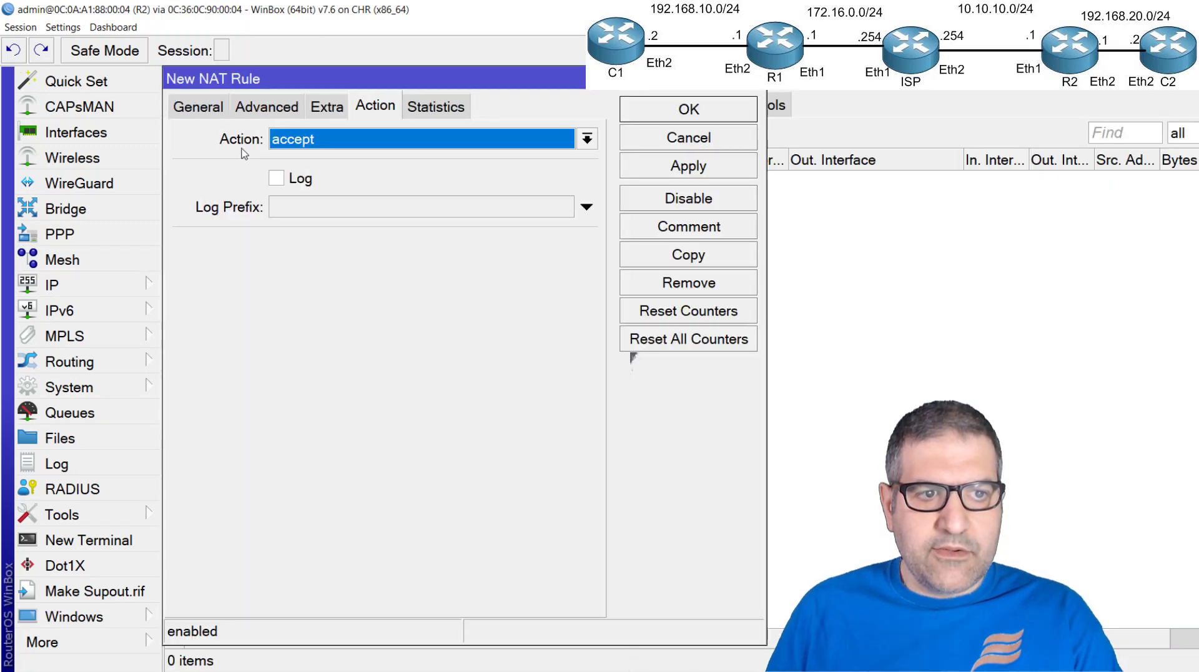
pyautogui.click(199, 106)
pyautogui.click(308, 167)
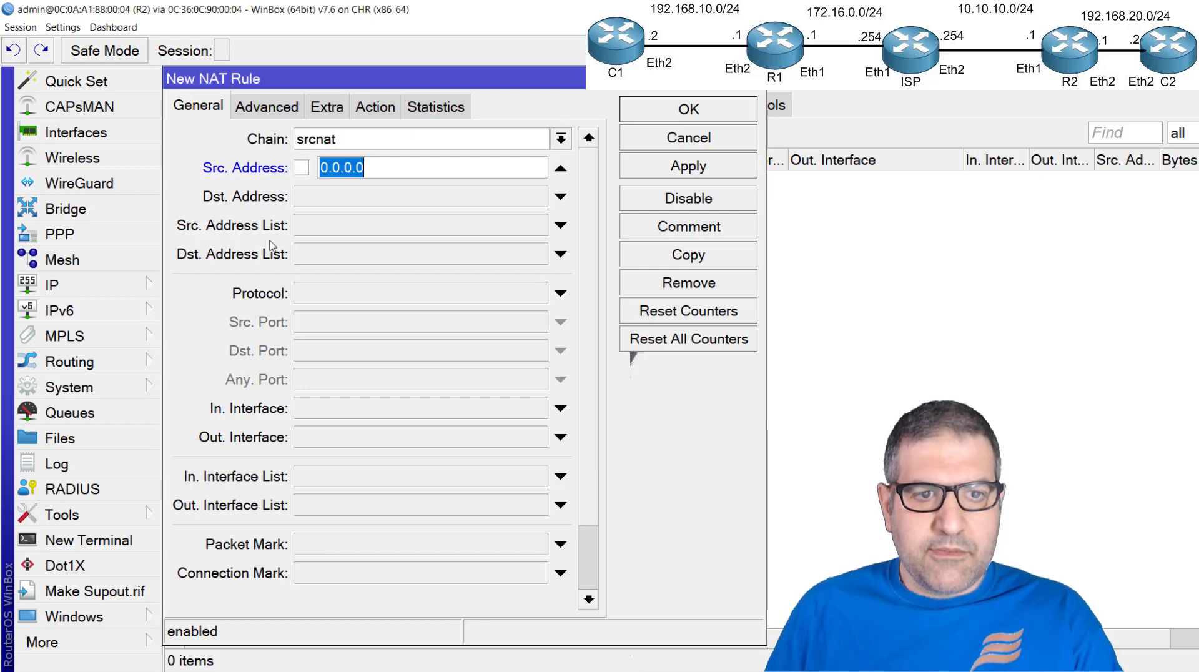
pyautogui.write('192.168.20.')
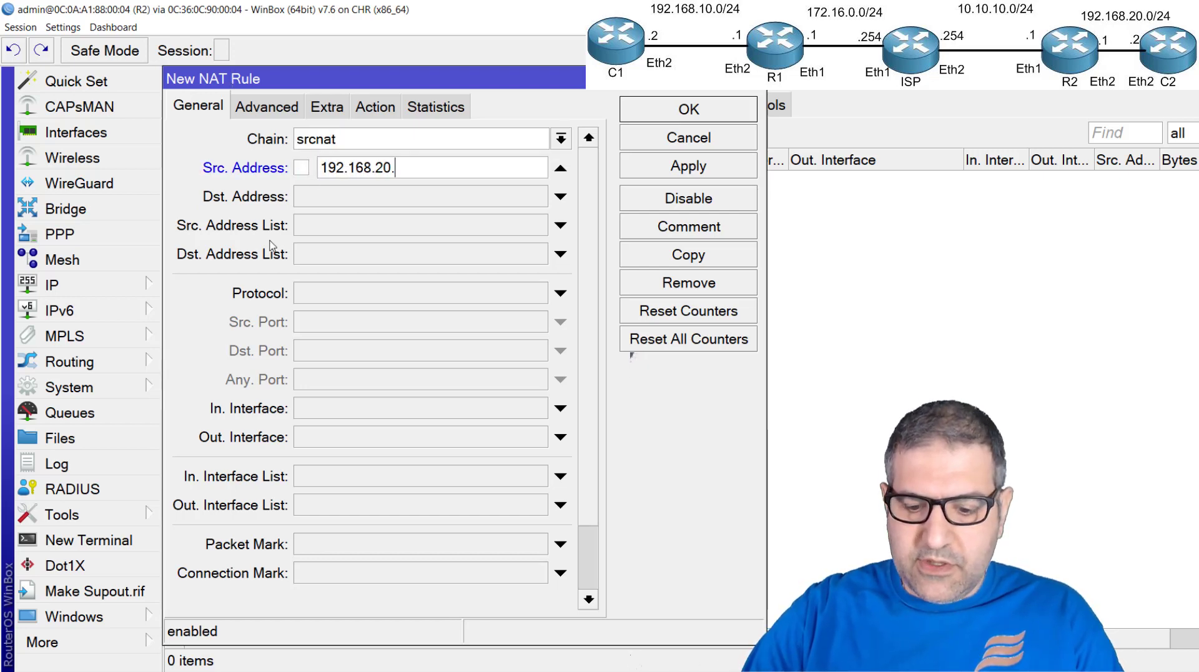
pyautogui.write('/')
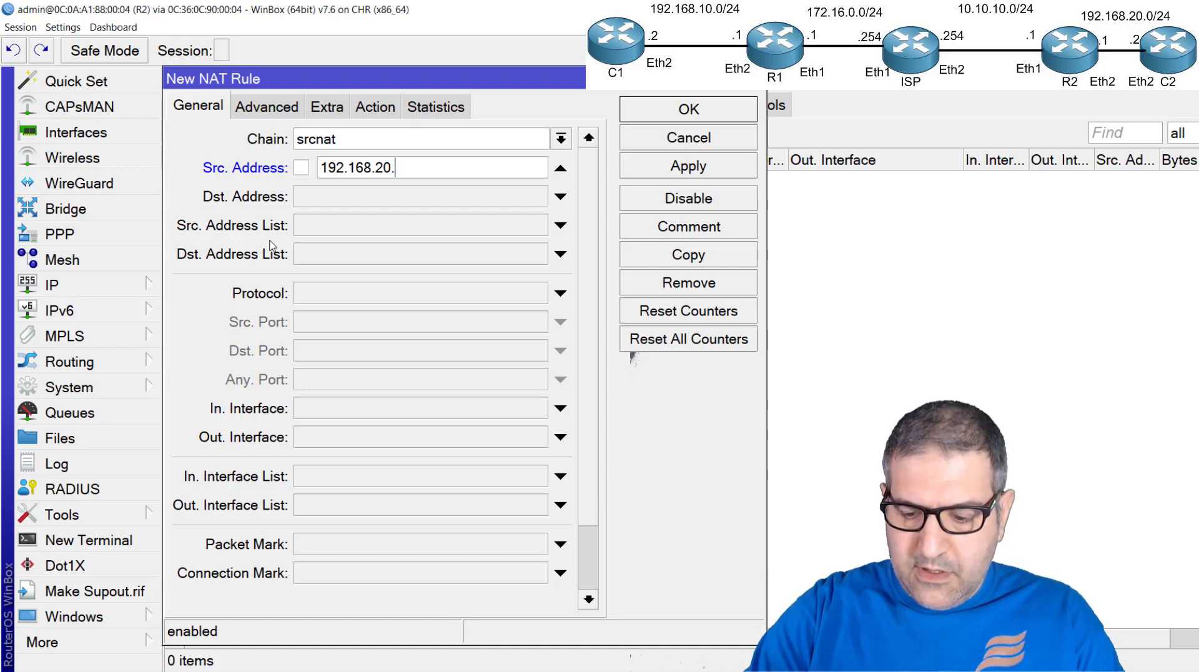
pyautogui.write('0/24')
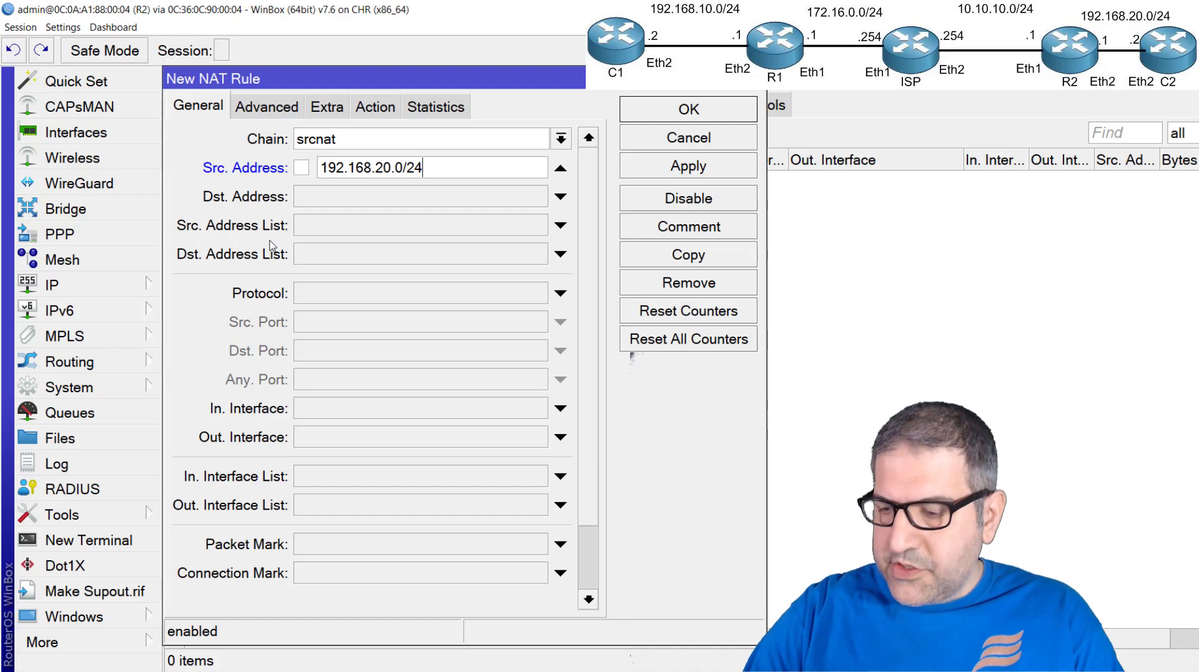
# Set the R2 NAT rule's destination address to 192.168.10.0/24, keep accept as its action, and save it
pyautogui.press('Tab')
pyautogui.write('192.168')
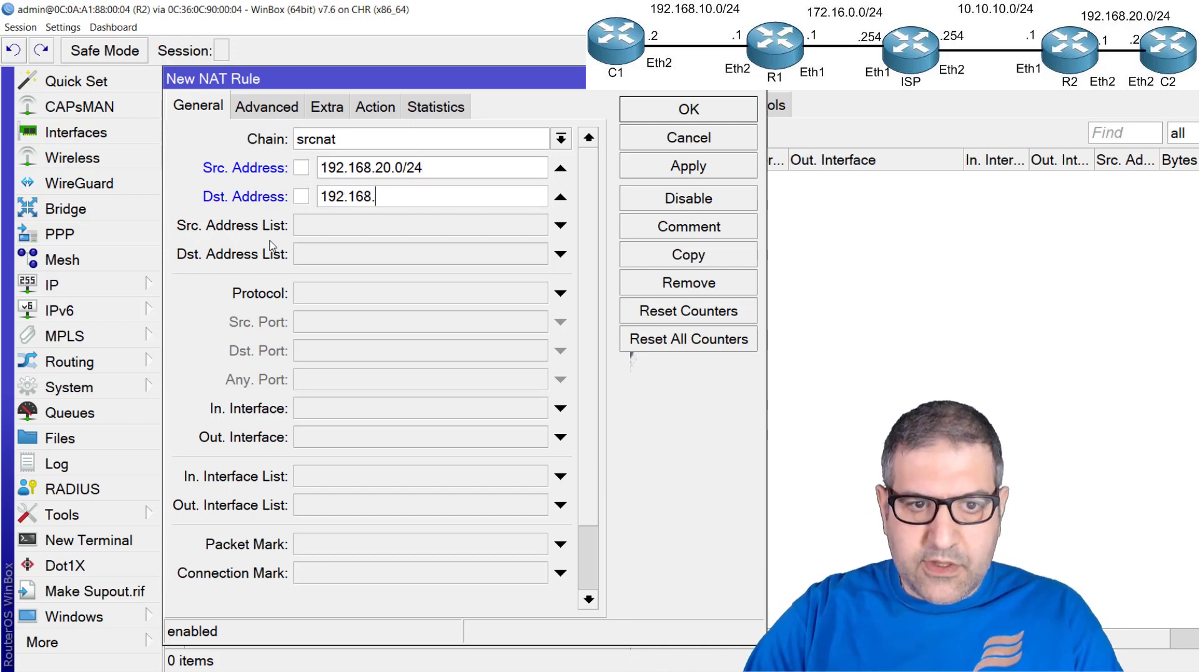
pyautogui.write('.10.0')
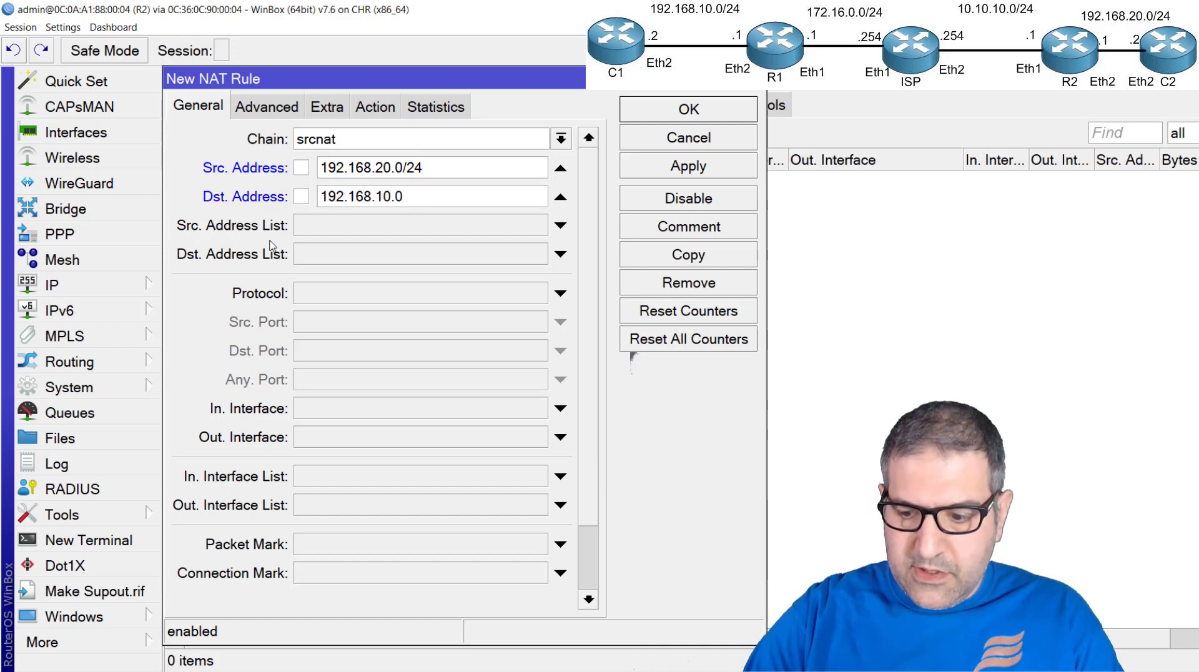
pyautogui.write('/24')
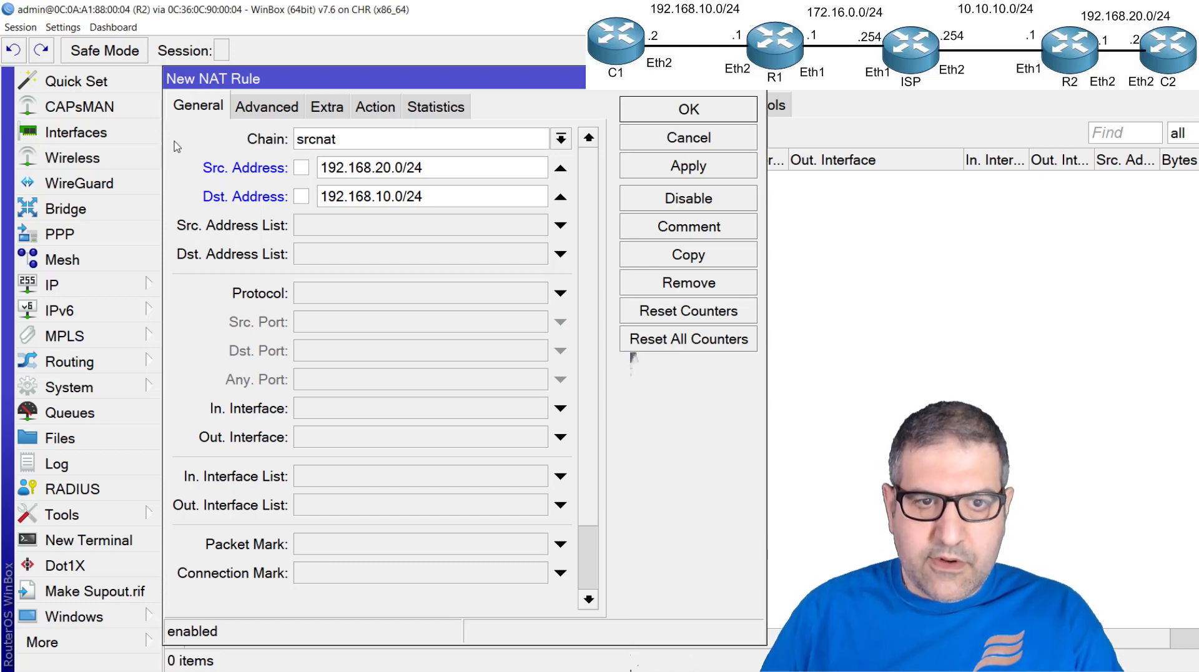
pyautogui.click(390, 109)
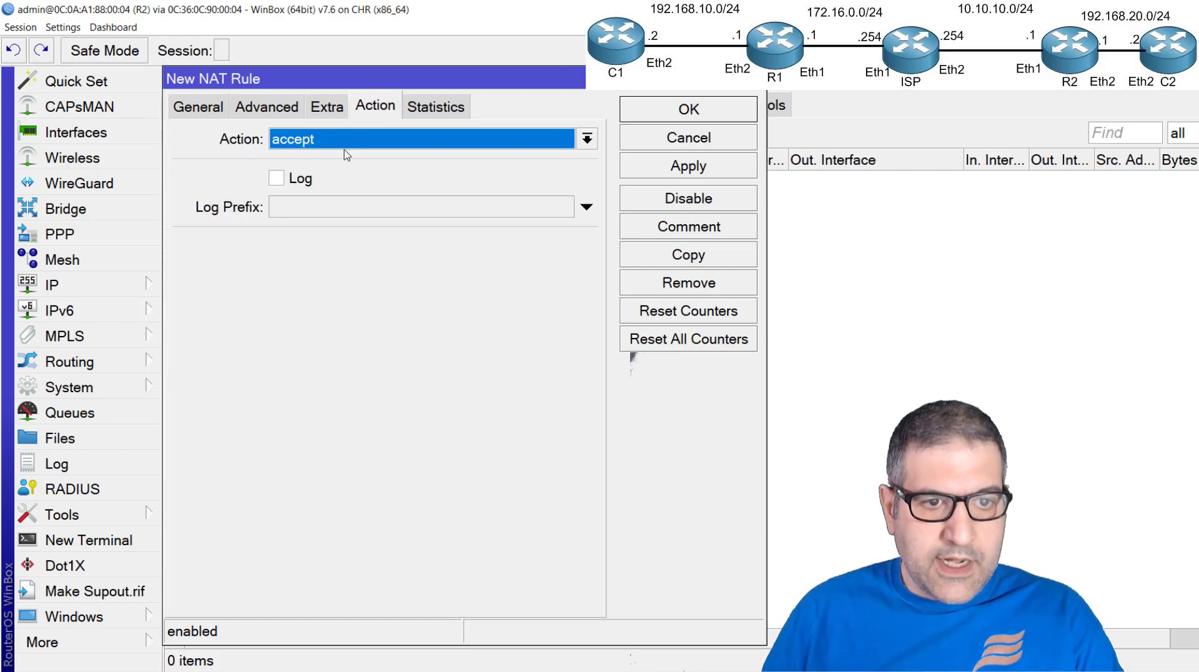
pyautogui.click(648, 106)
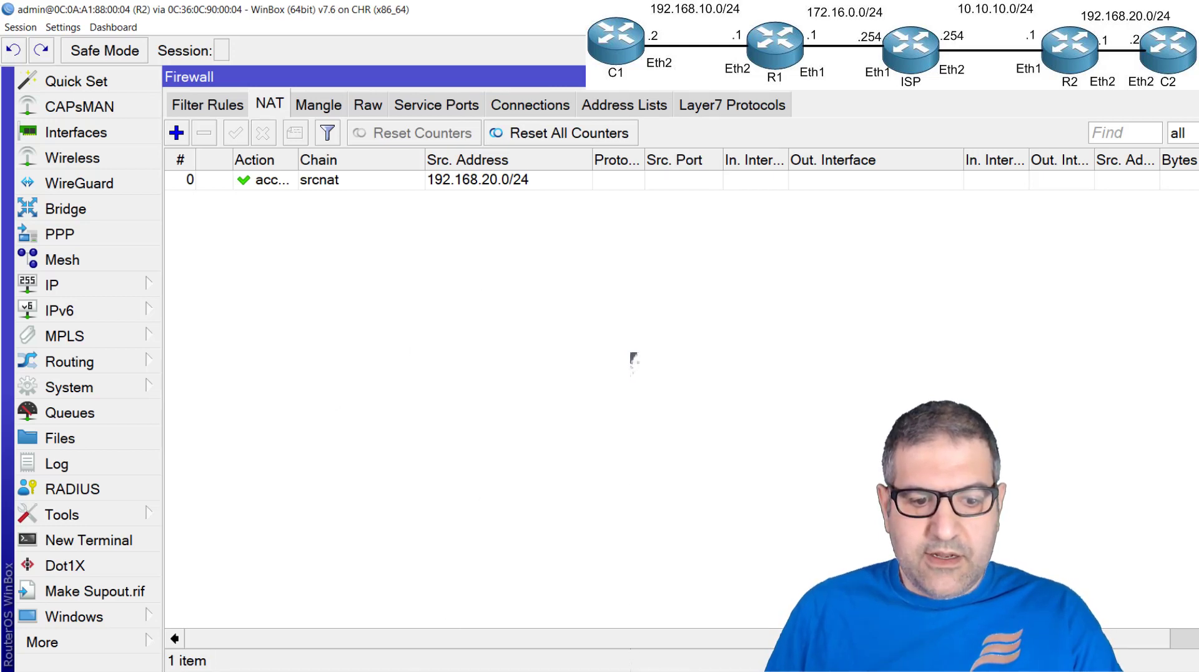
# Switch to C2 and rerun the terminal ping to 192.168.10.2 to generate traffic through the tunnel
pyautogui.hotkey('alt', 'Tab')
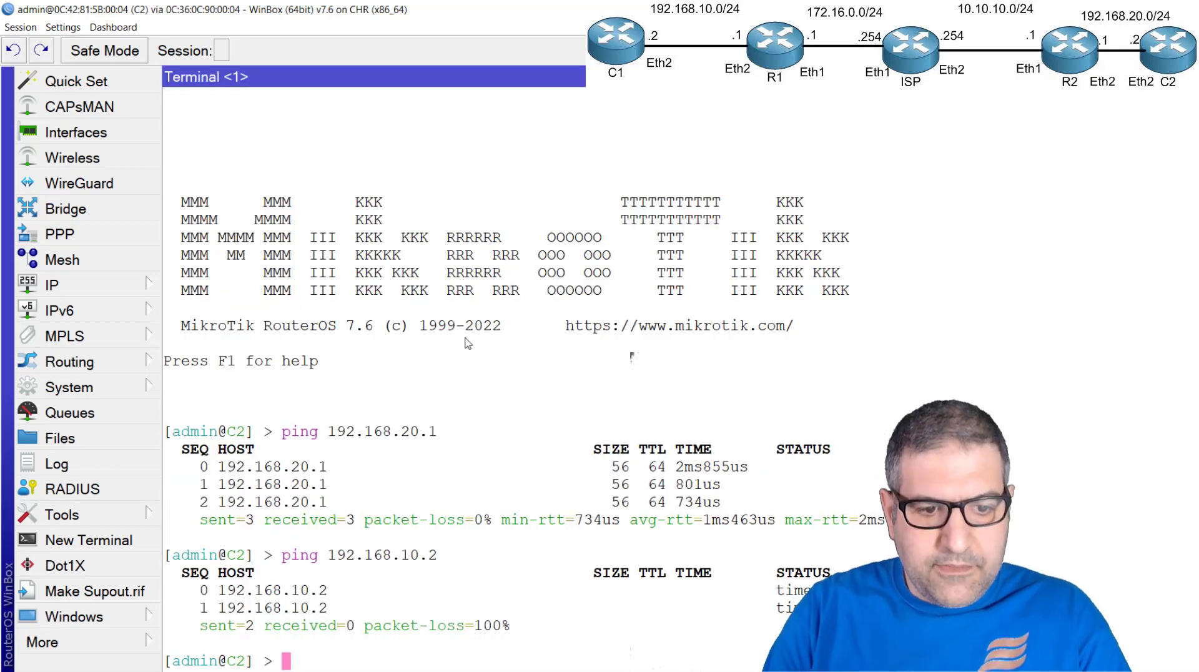
pyautogui.press('Up')
pyautogui.press('Return')
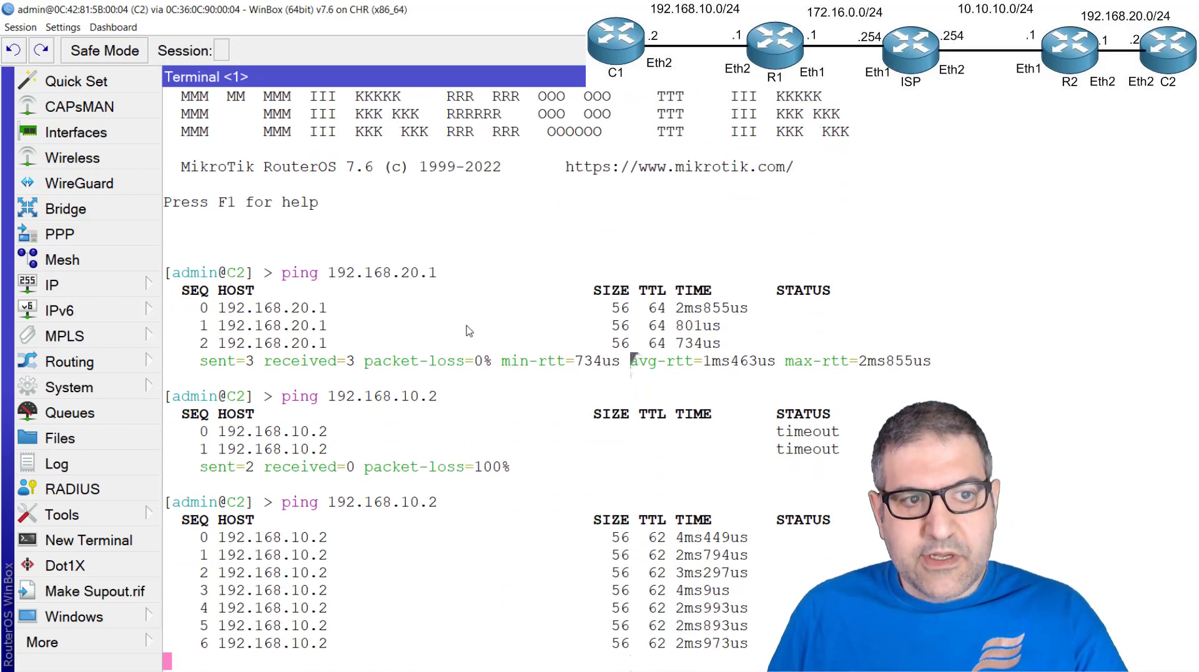
pyautogui.hotkey('ctrl', 'c')
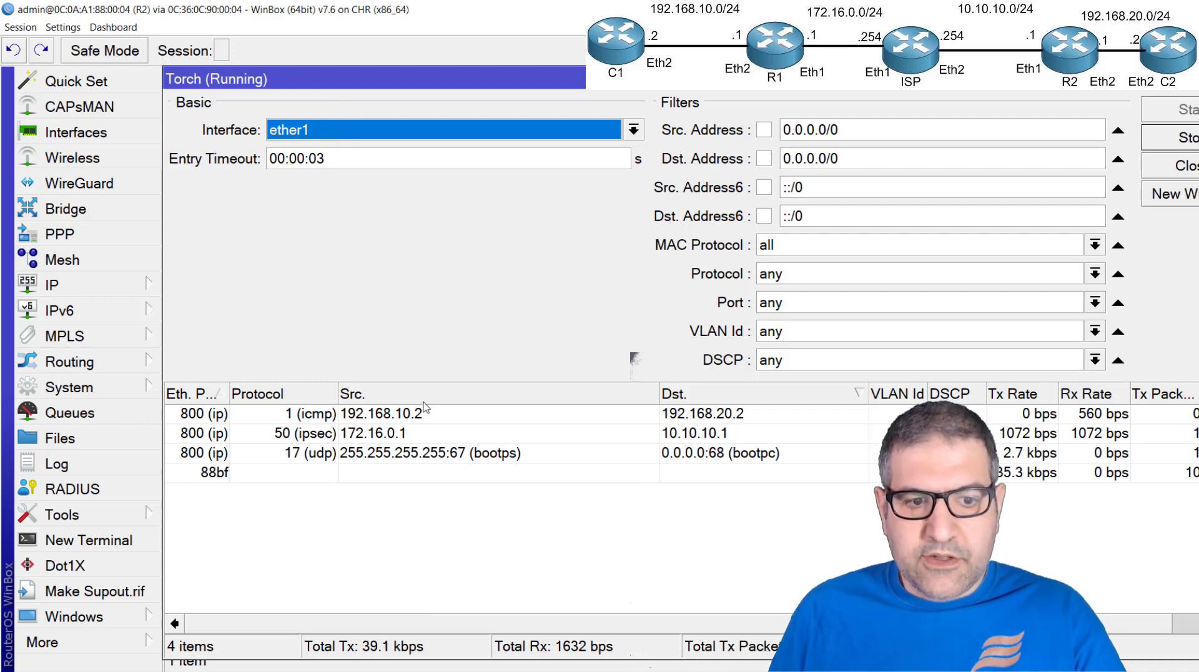
# In R2's Torch on ether1, examine the IPsec traffic entry and filter the capture to the ipsec protocol
pyautogui.click(322, 440)
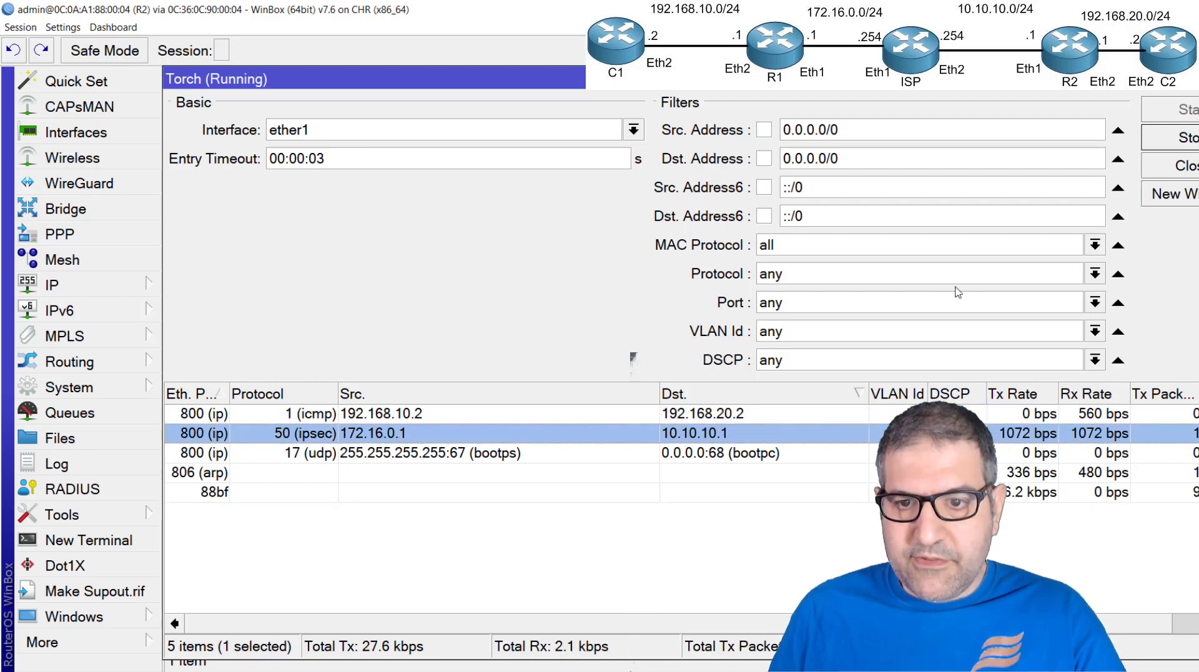
pyautogui.click(1080, 278)
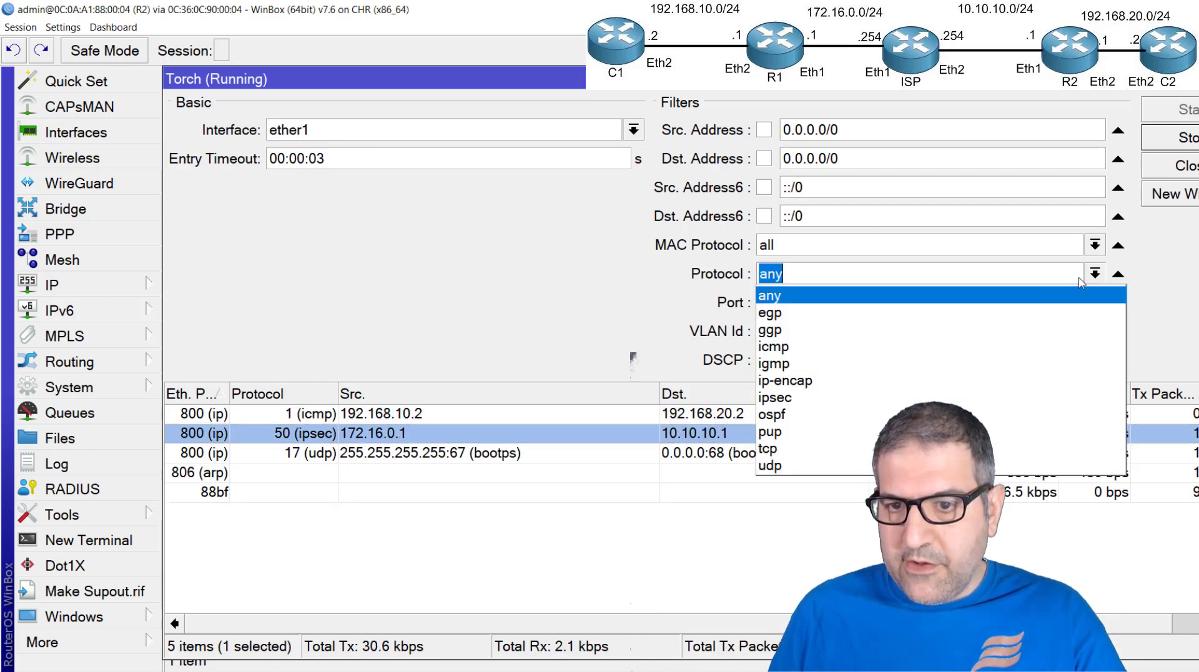
pyautogui.click(781, 397)
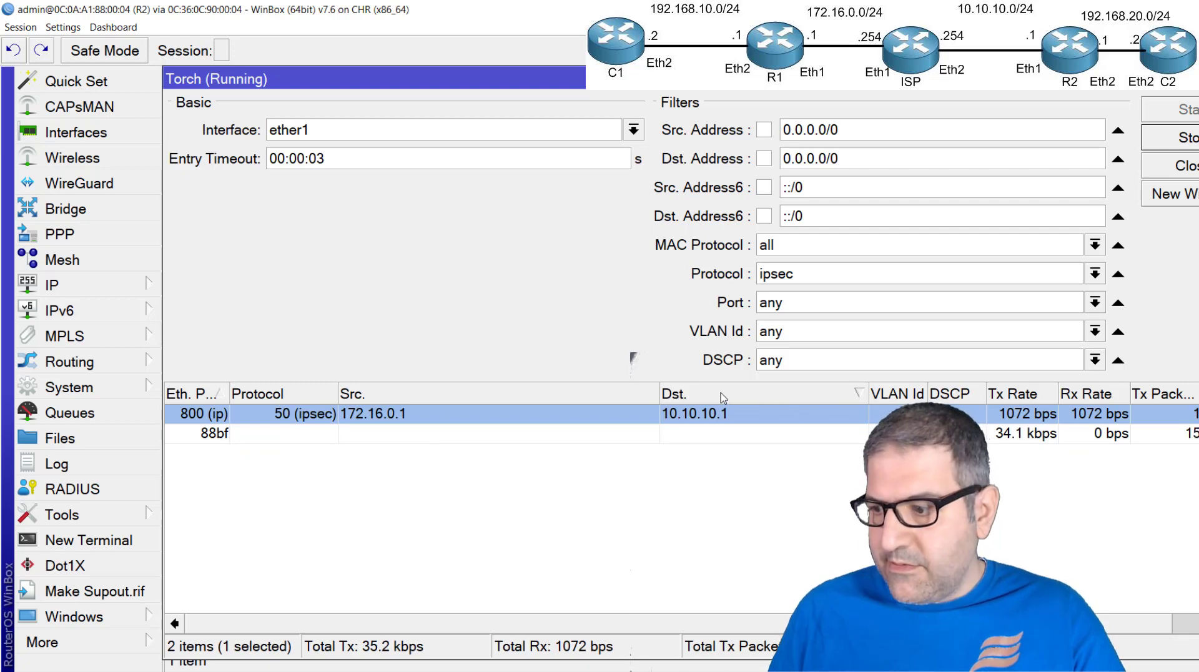
# Change the Torch interface to ether2 and restart the capture to check for IPsec traffic on the LAN side
pyautogui.click(634, 130)
pyautogui.click(503, 168)
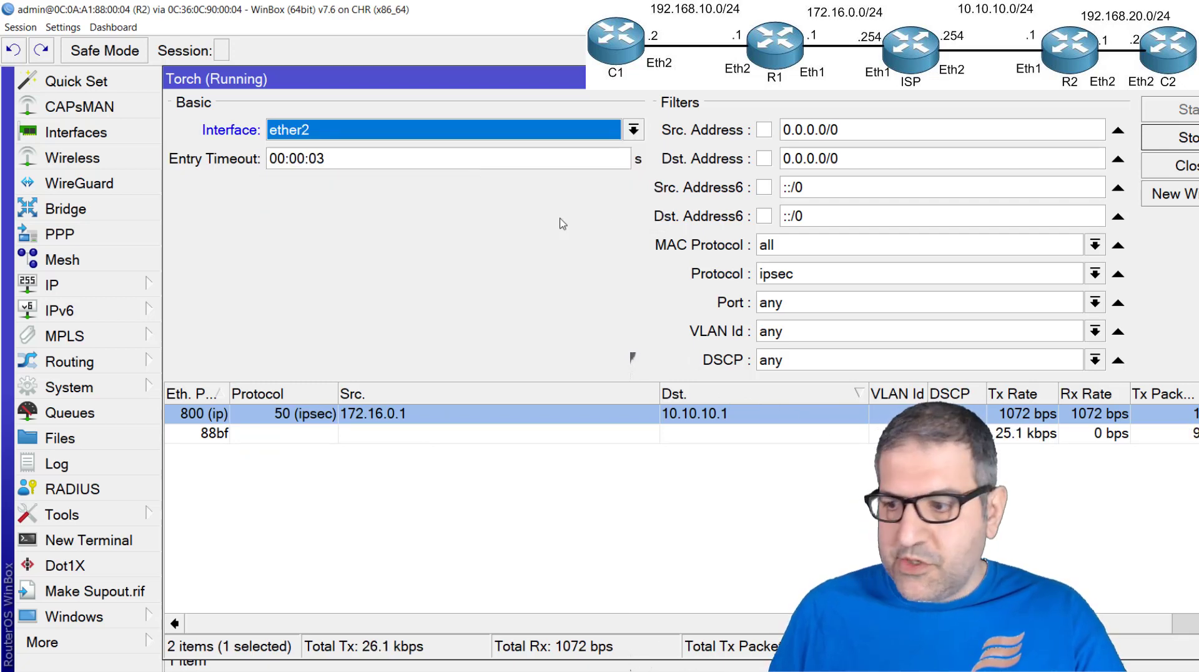
pyautogui.click(1185, 141)
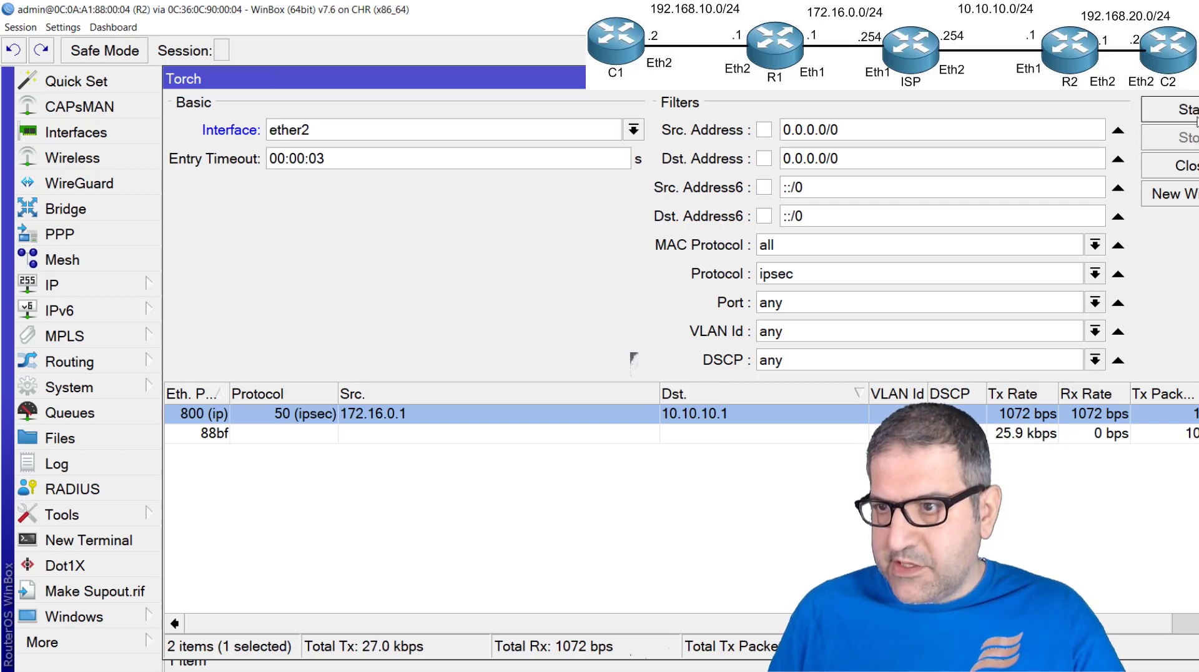
pyautogui.click(1192, 113)
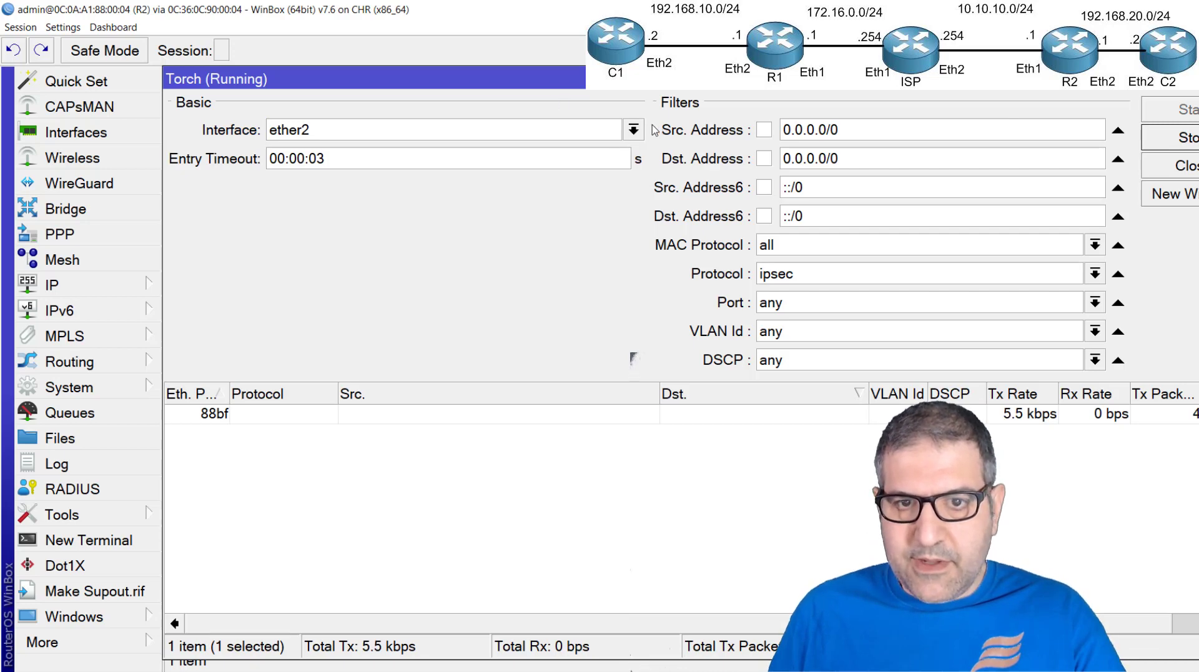
# Set the Torch interface back to ether1
pyautogui.click(634, 130)
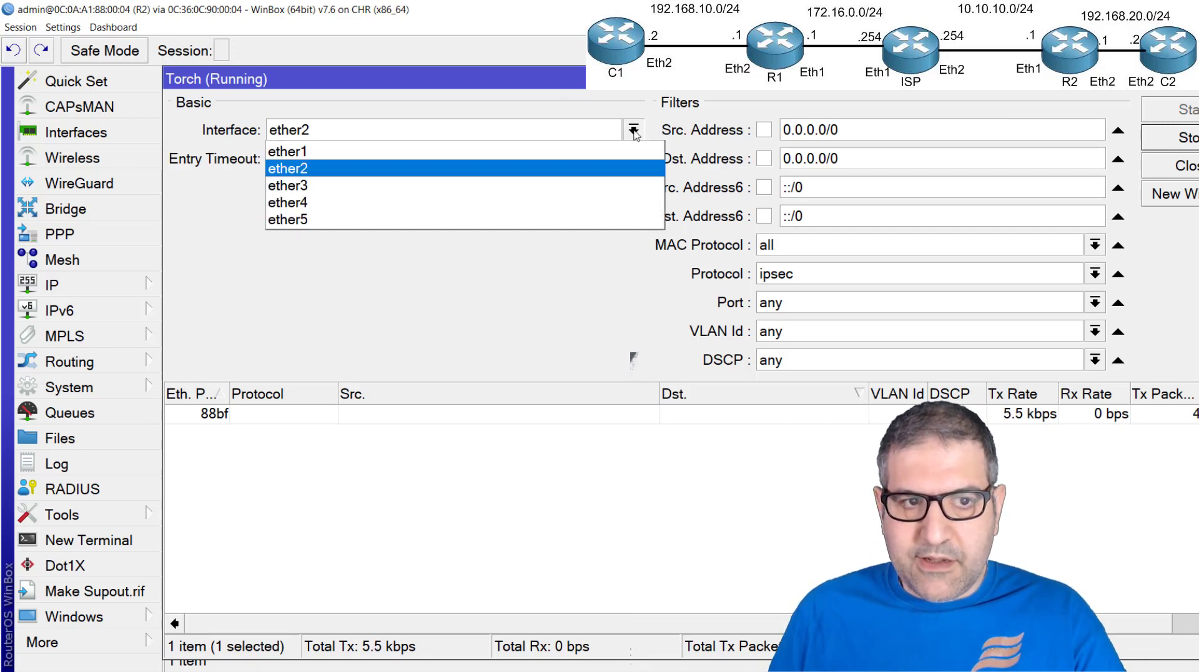
pyautogui.click(348, 153)
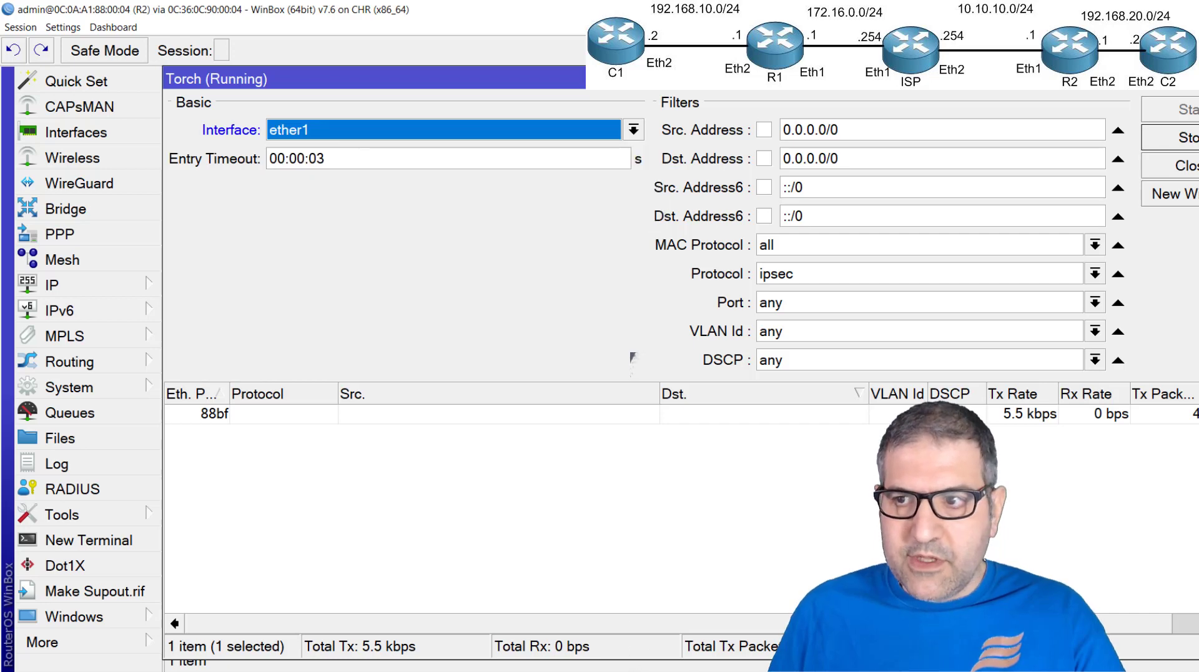